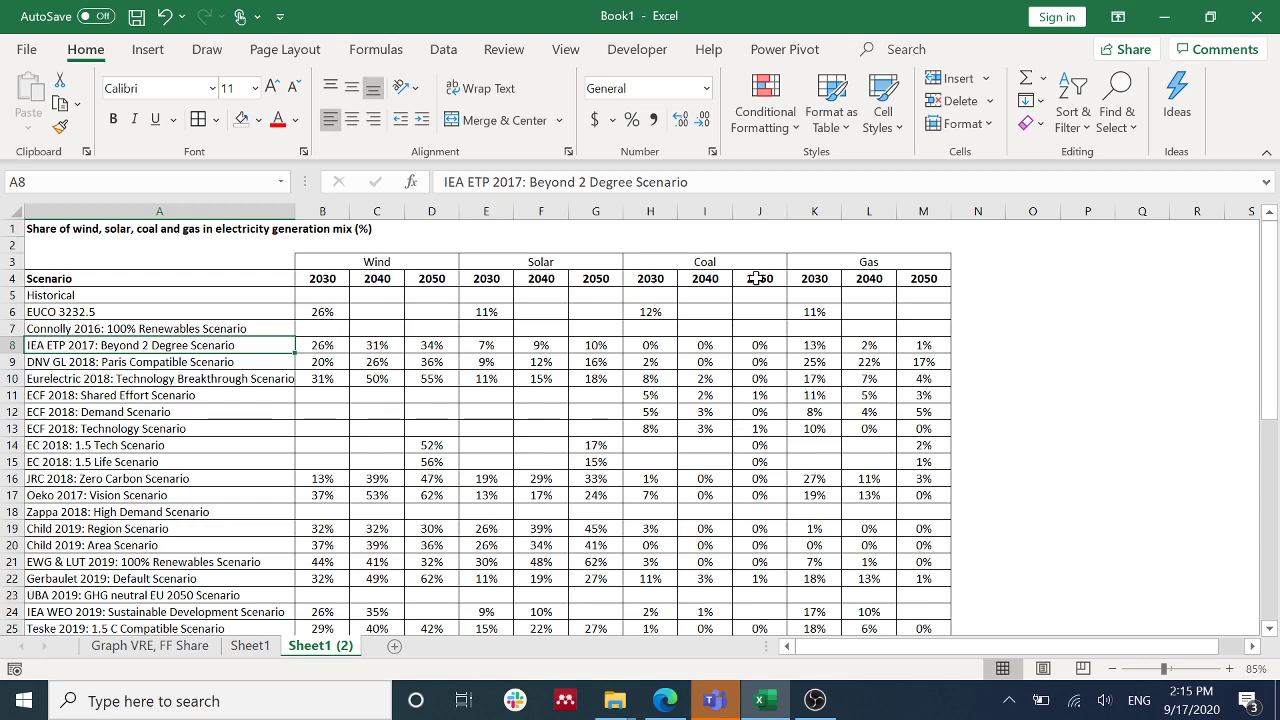
Step: Enter the row labels Min, Q1, Q2, Q3 and Max in cells A31 to A35 below the scenario table
scroll(290, 340, "down", 4)
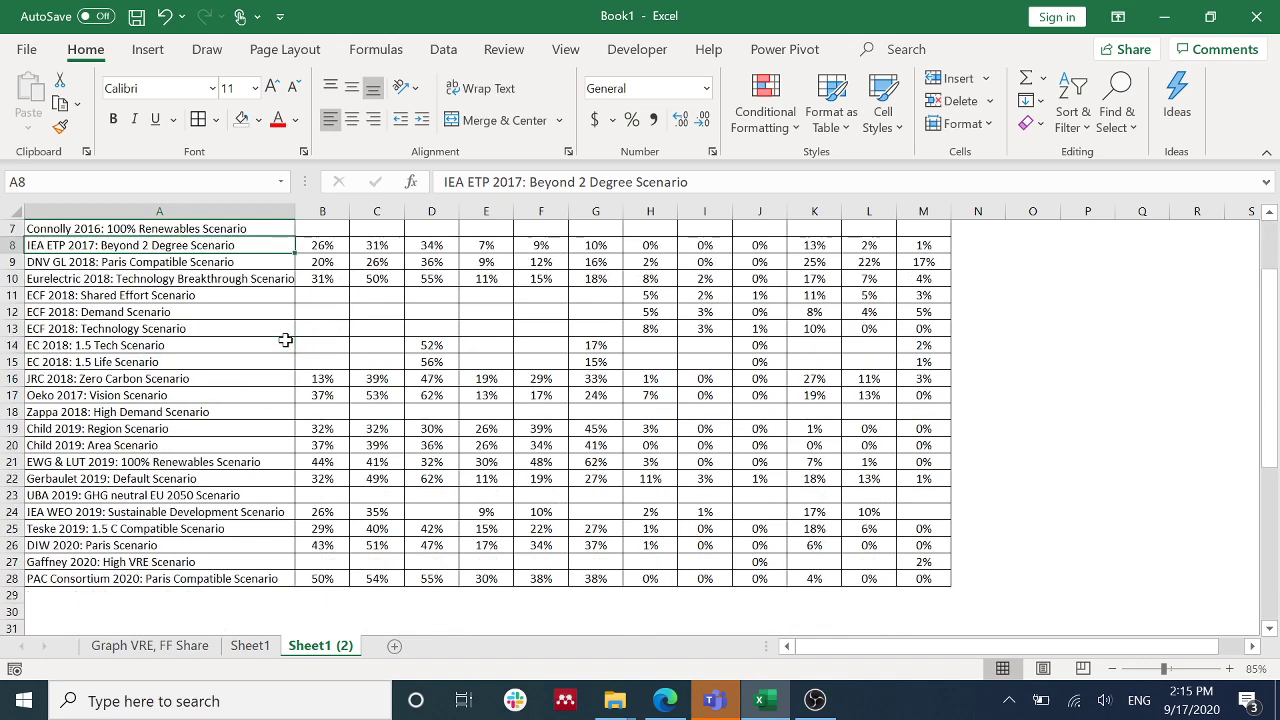
left_click(70, 527)
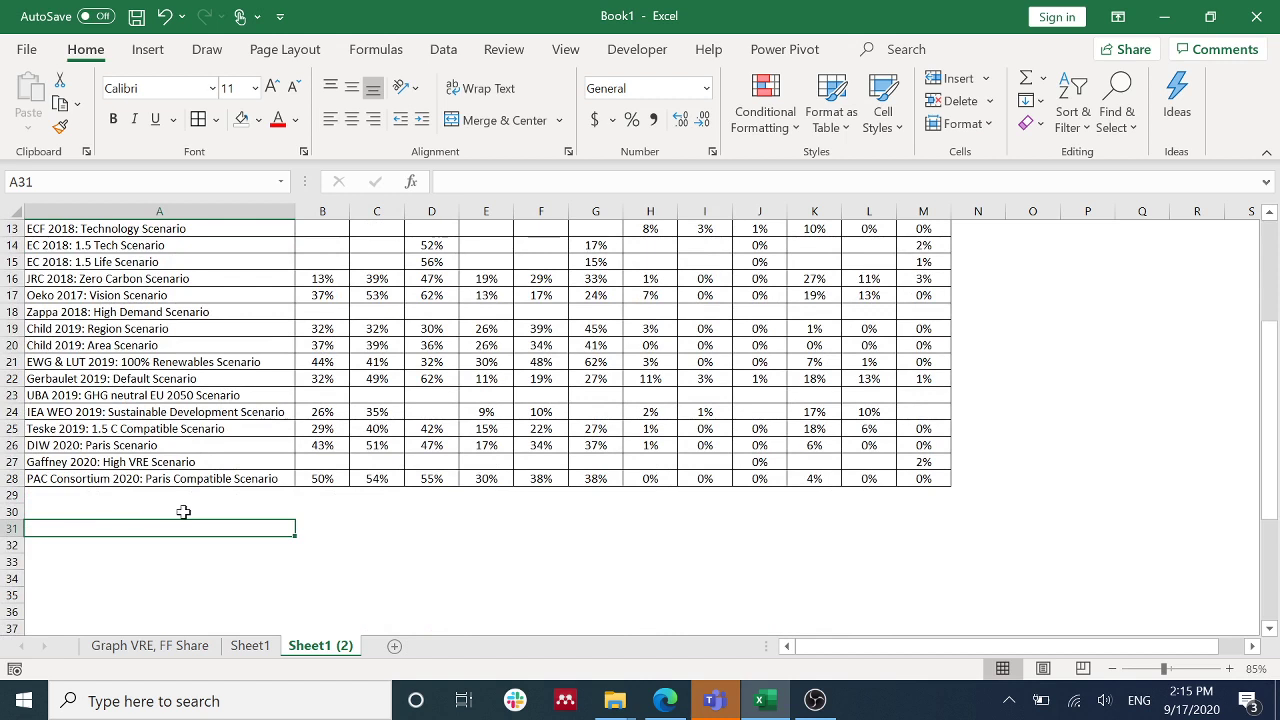
type("Min")
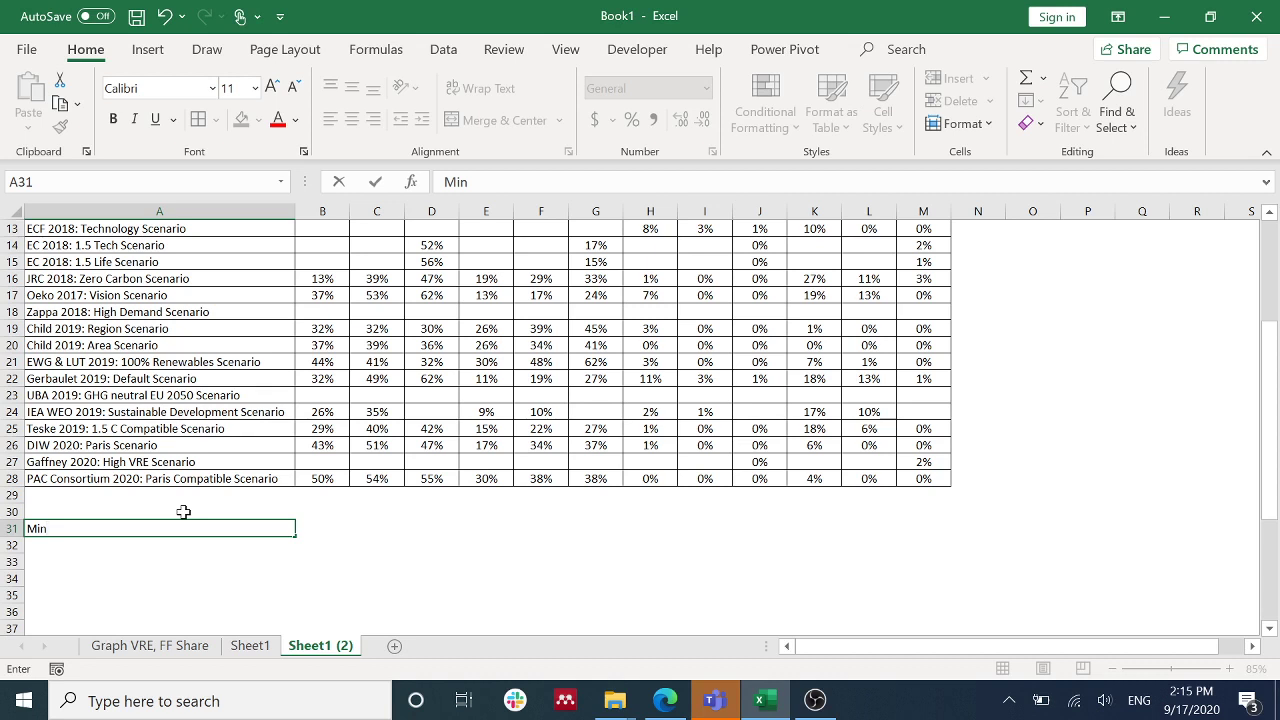
key("Return")
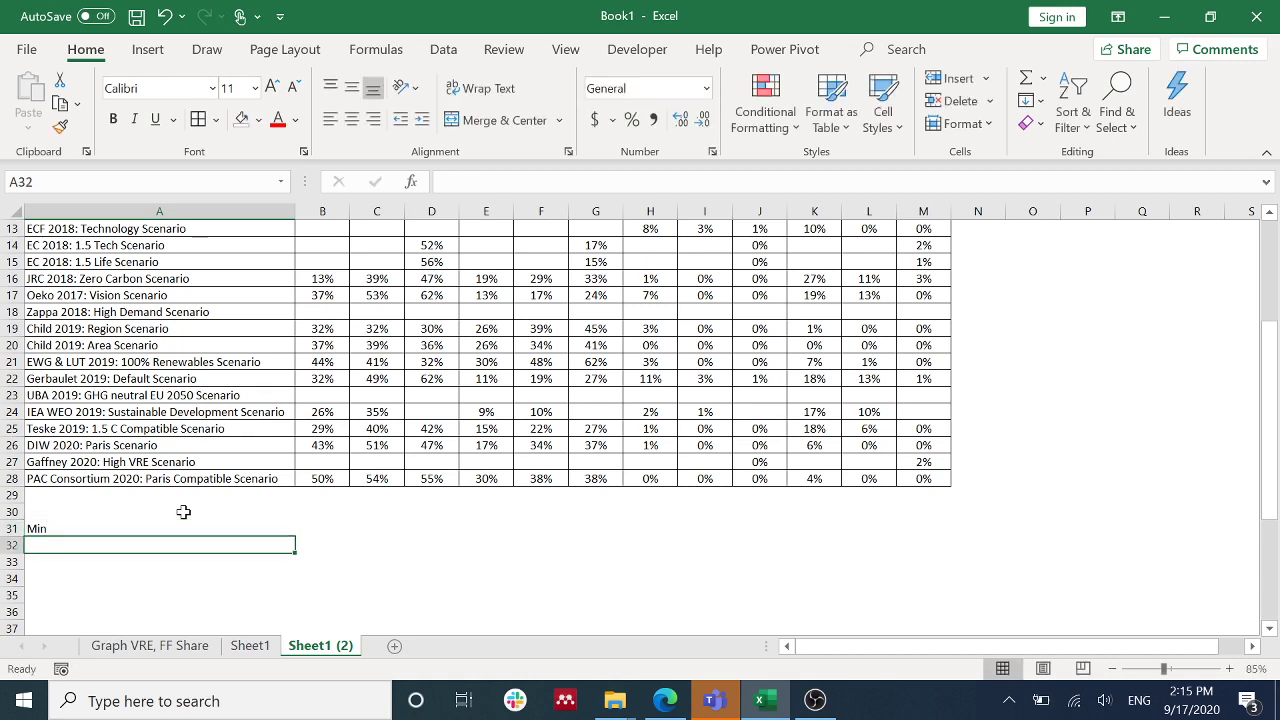
type("Q1")
key("Return")
type("Q2")
key("Return")
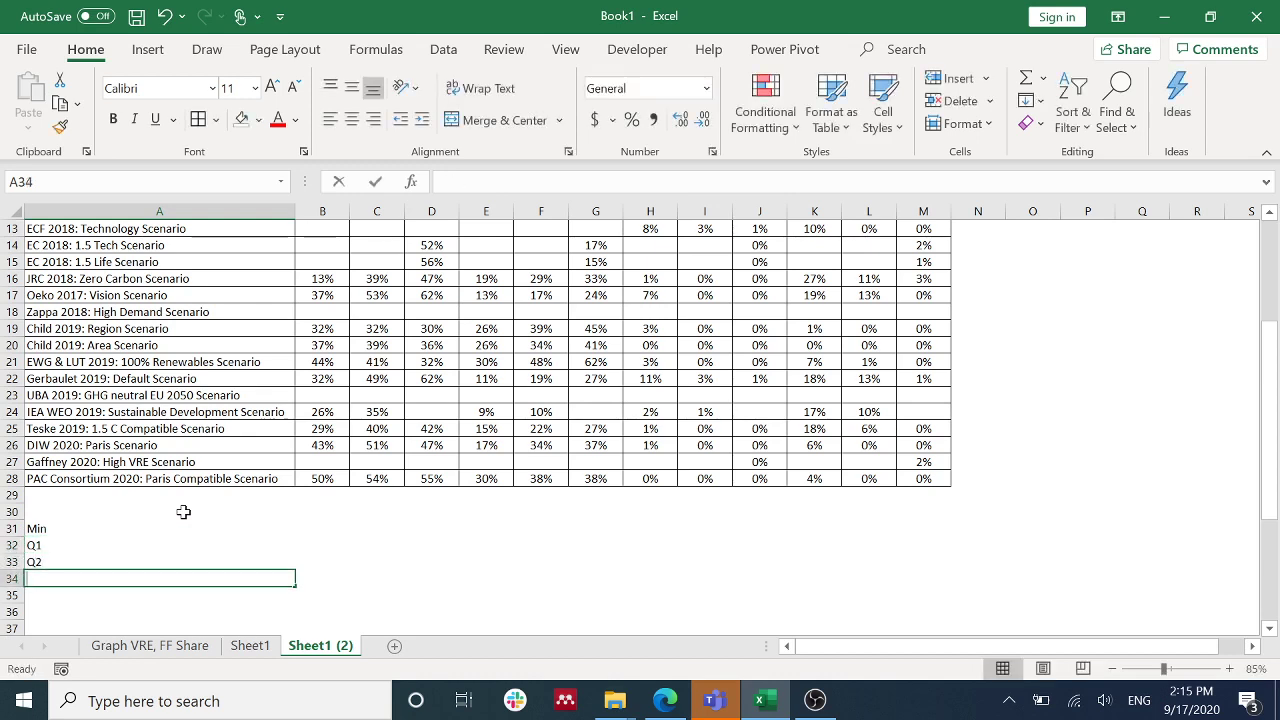
type("Q3")
key("Return")
type("Max")
key("Return")
Step: Calculate the minimum of the 2030 wind shares in B31 with a MIN formula over B8:B28
key("Up")
key("Up")
key("Up")
key("Up")
key("Up")
key("Right")
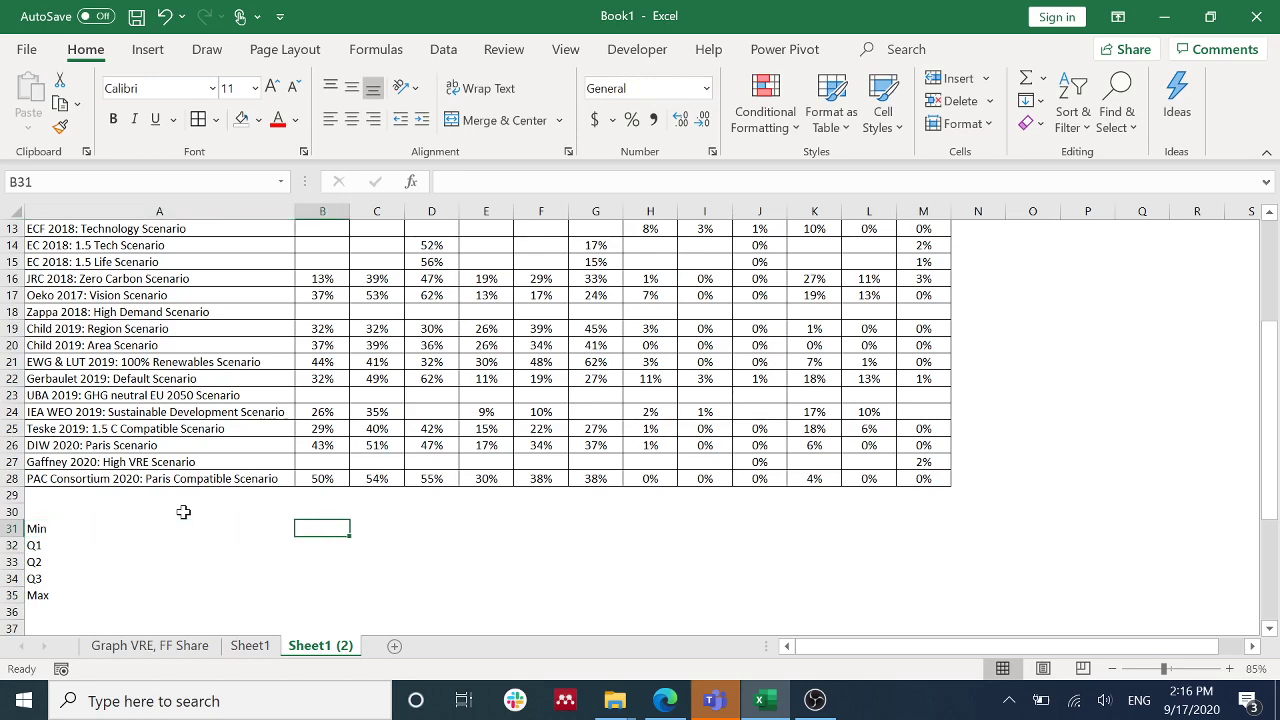
type("=min(")
key("Up")
key("Up")
key("Up")
key("shift+Up")
key("shift+Up")
key("shift+Up")
key("shift+Up")
key("shift+Up")
key("shift+Up")
key("shift+Up")
key("shift+Up")
key("shift+Up")
key("shift+Up")
key("shift+Up")
key("shift+Up")
key("shift+Up")
key("shift+Up")
key("shift+Up")
key("shift+Up")
key("shift+Up")
key("shift+Up")
key("shift+Up")
key("shift+Up")
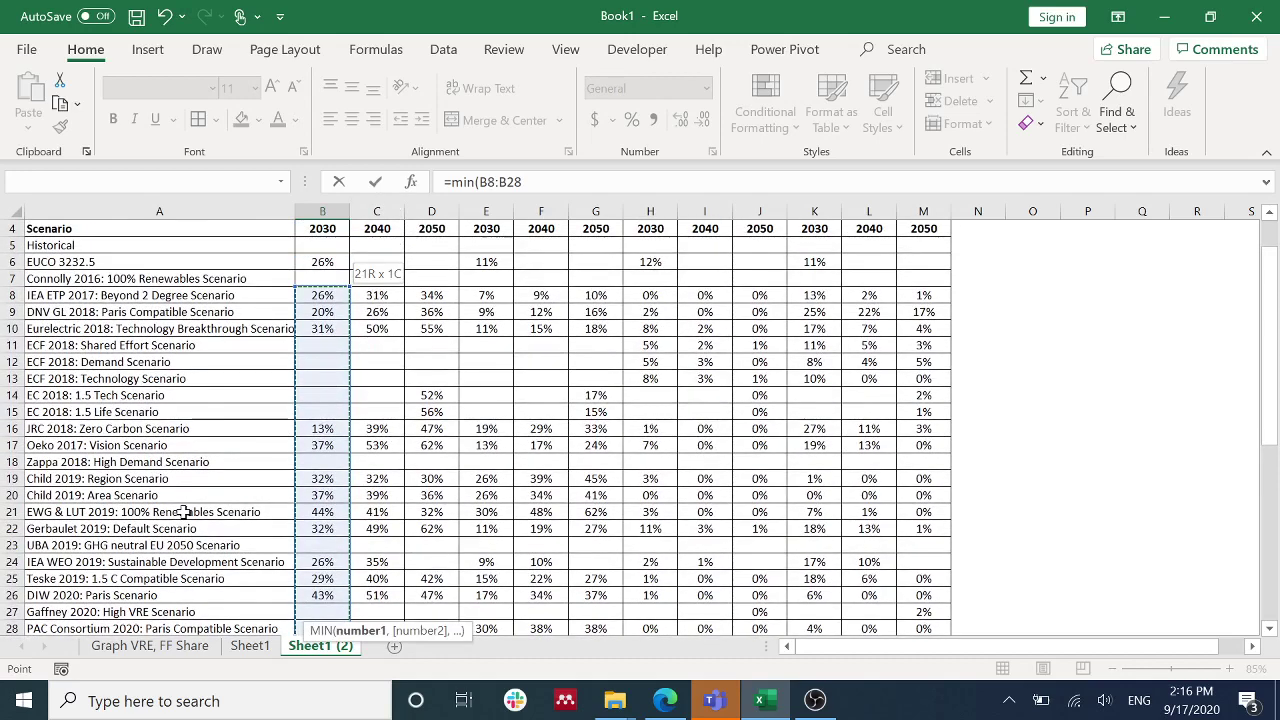
key("Return")
Step: Make the row references in B31 absolute so the formula reads =MIN(B$8:B$28)
key("Up")
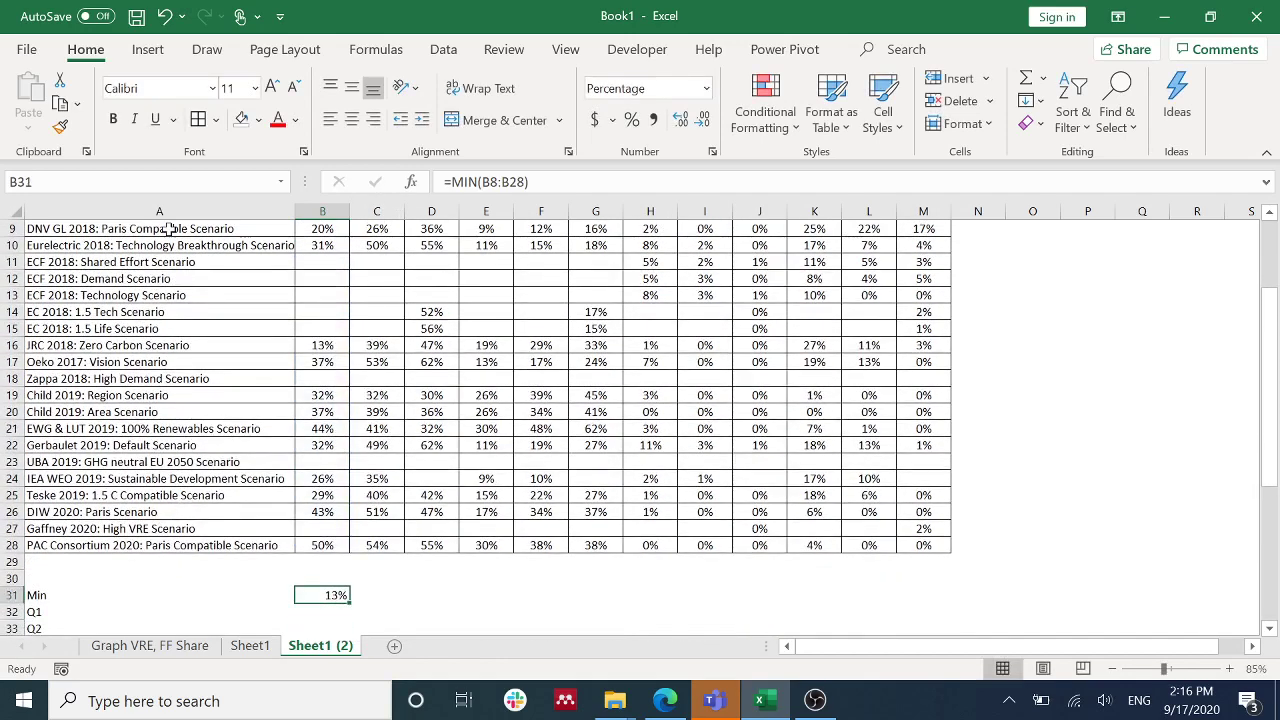
left_click(490, 182)
type("$8:B")
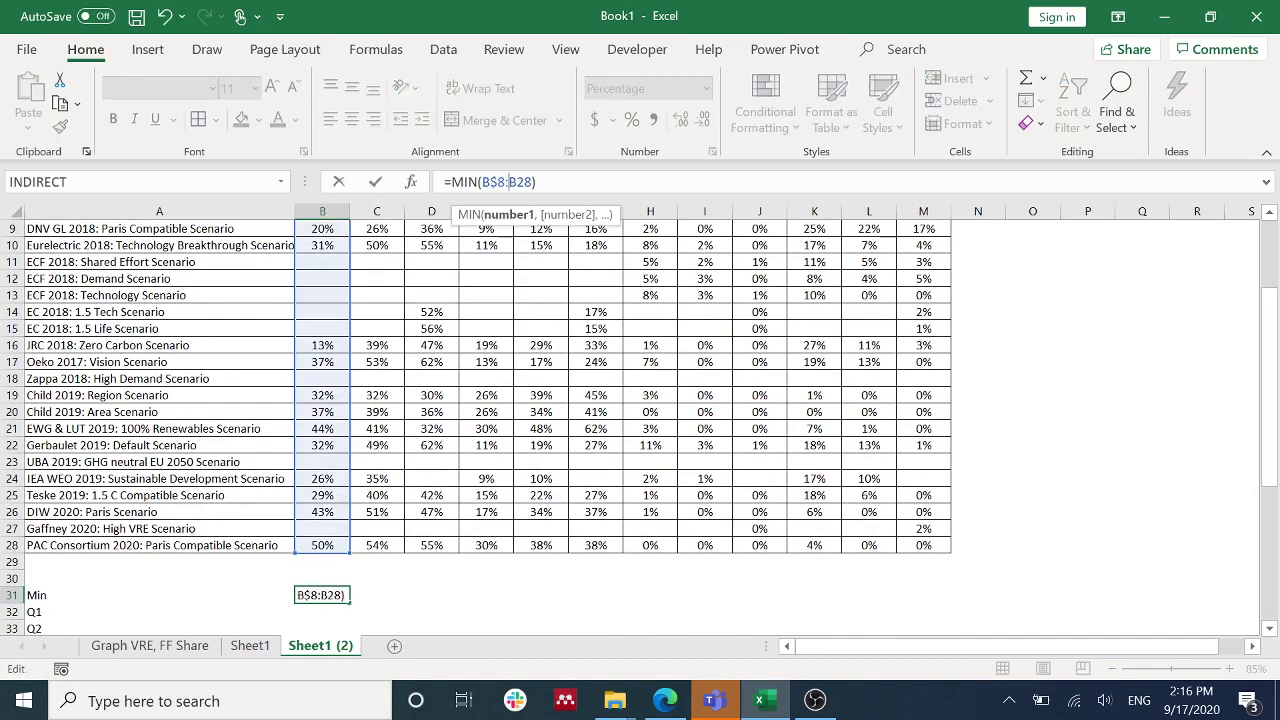
type("$")
key("Return")
Step: Copy the MIN formula from B31 into the Q1 cell B32
key("Up")
key("ctrl+c")
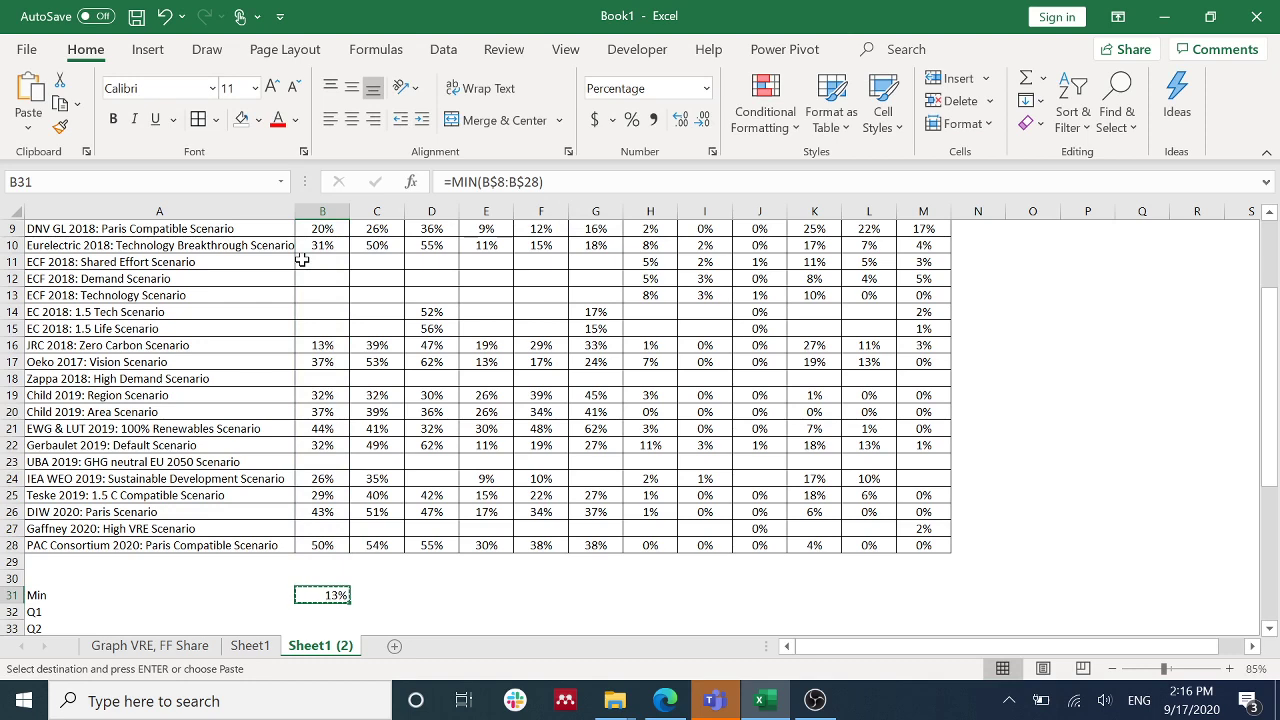
key("Down")
key("Return")
Step: Change the formula in B32 to the first quartile, =QUARTILE(B$8:B$28,1)
key("Up")
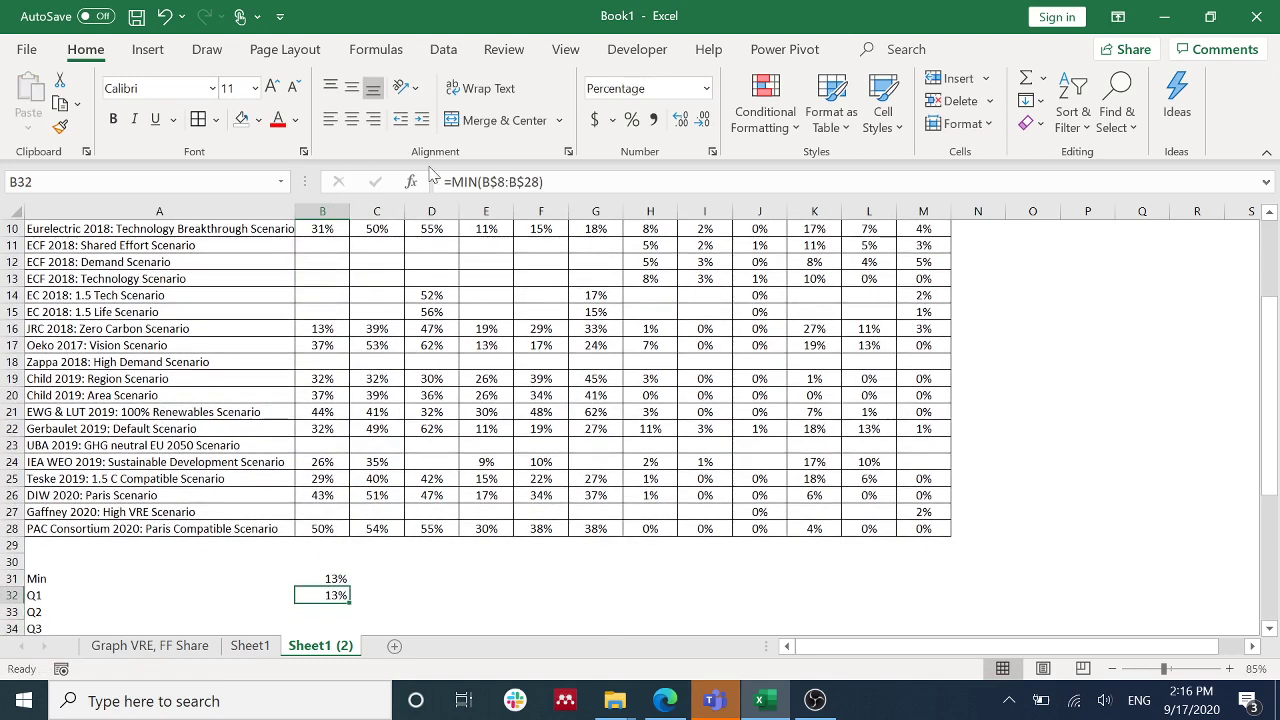
key("F2")
key("Home")
key("Right")
key("Delete")
key("Delete")
key("Delete")
type("quartile")
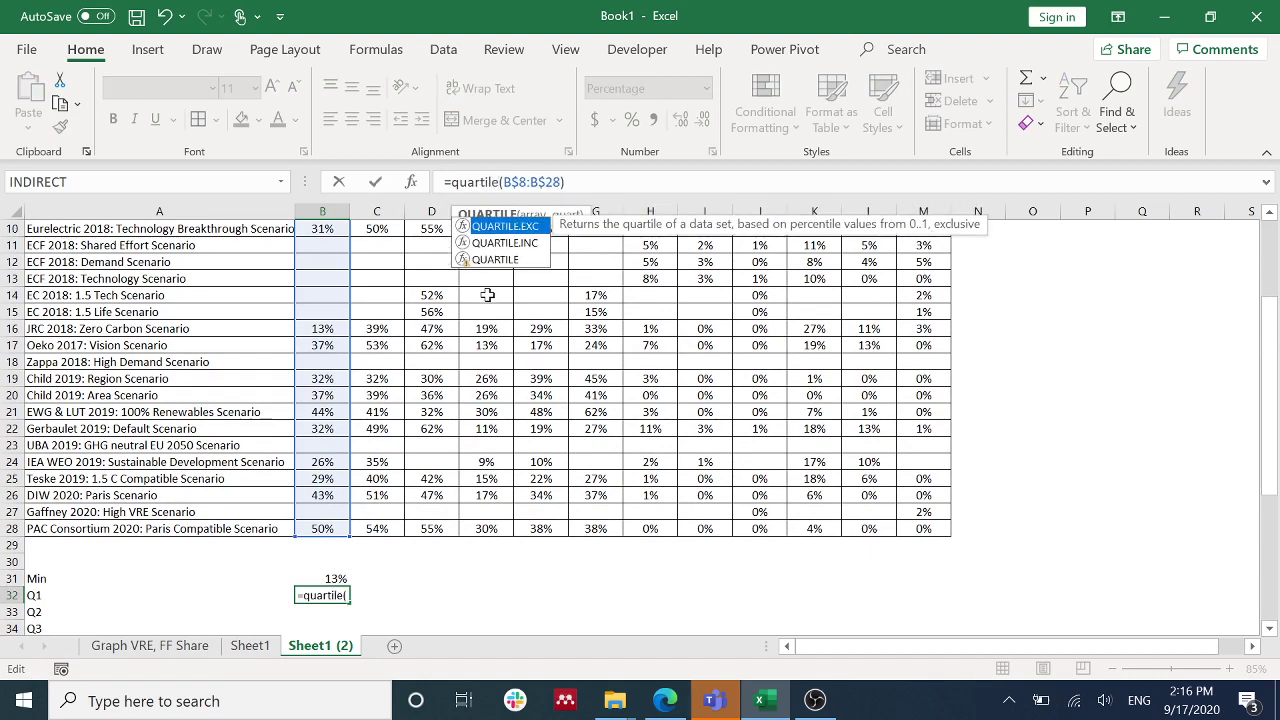
double_click(495, 259)
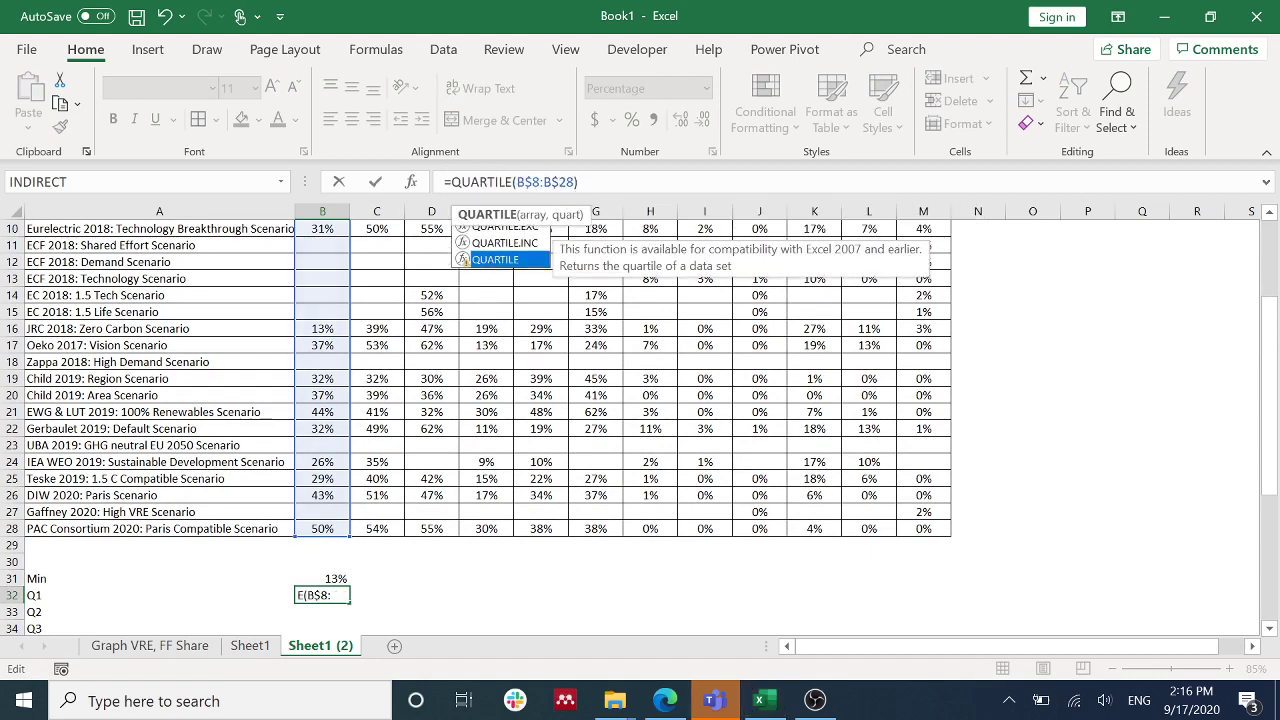
type(",1")
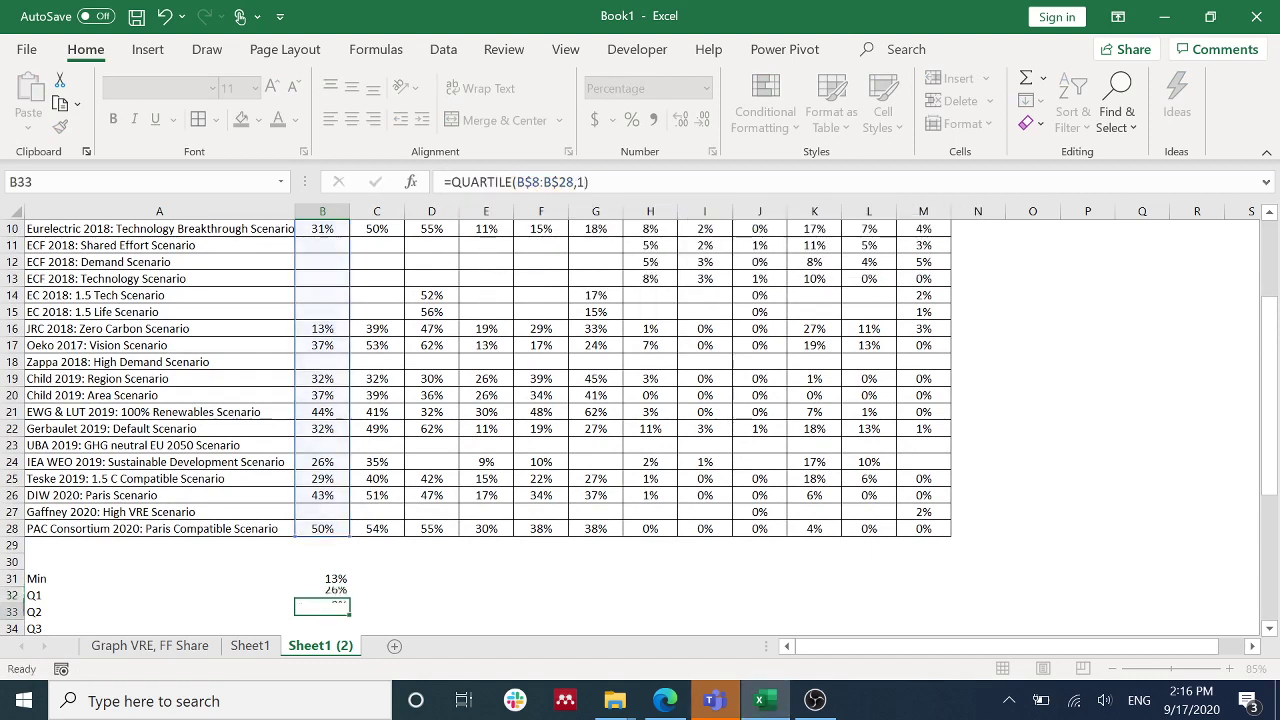
key("Return")
Step: Copy the Q1 formula into B33 and set its quartile argument to 2
key("Up")
key("ctrl+c")
key("Down")
key("ctrl+v")
key("Return")
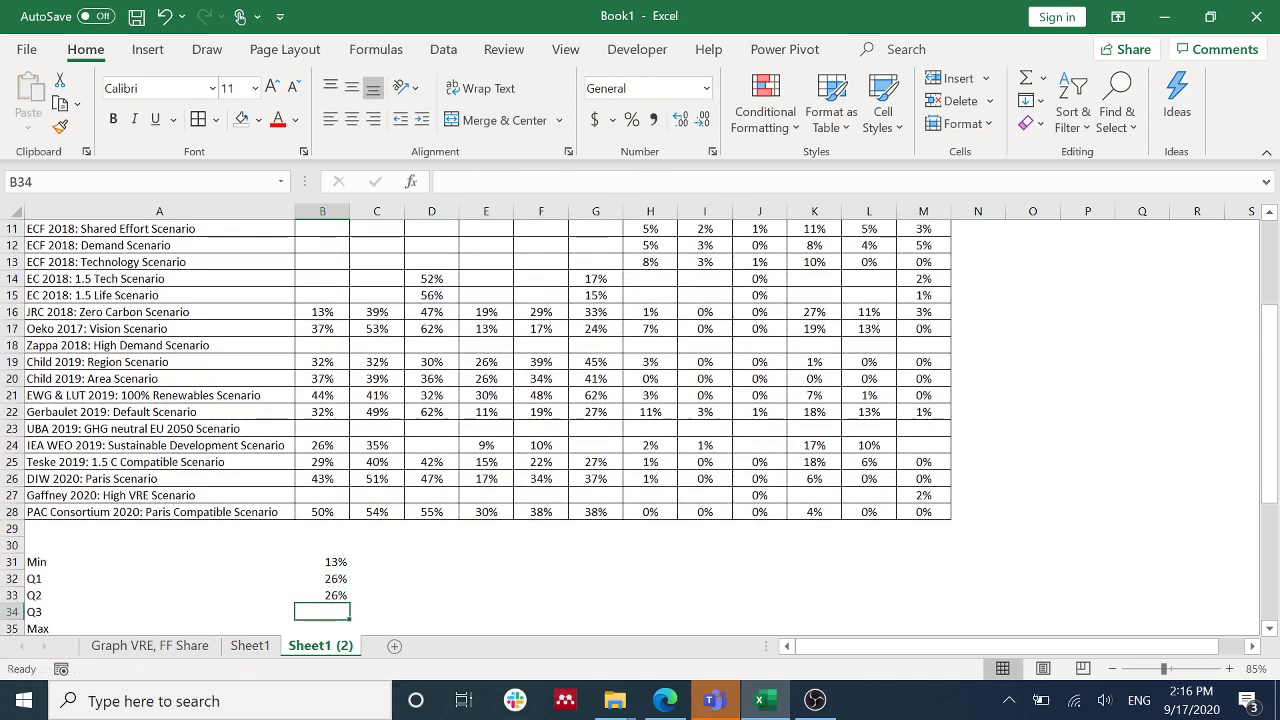
key("Up")
key("F2")
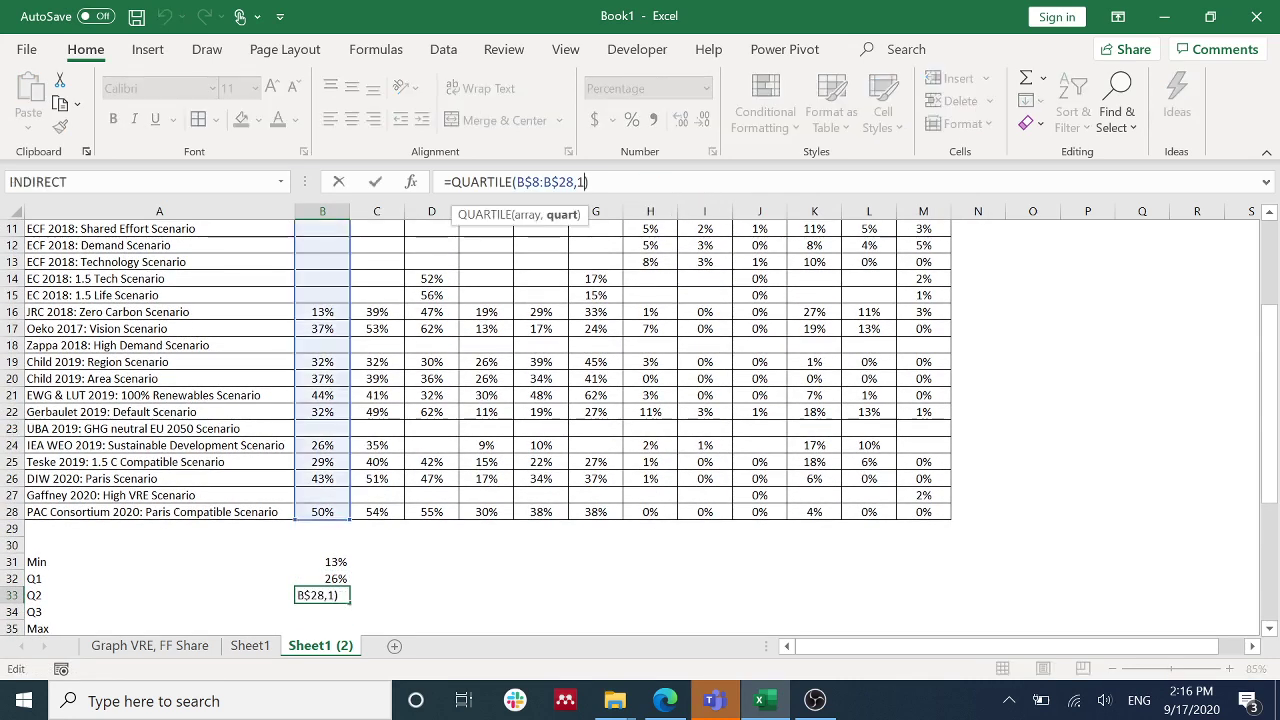
key("BackSpace")
type("2")
key("ctrl+Return")
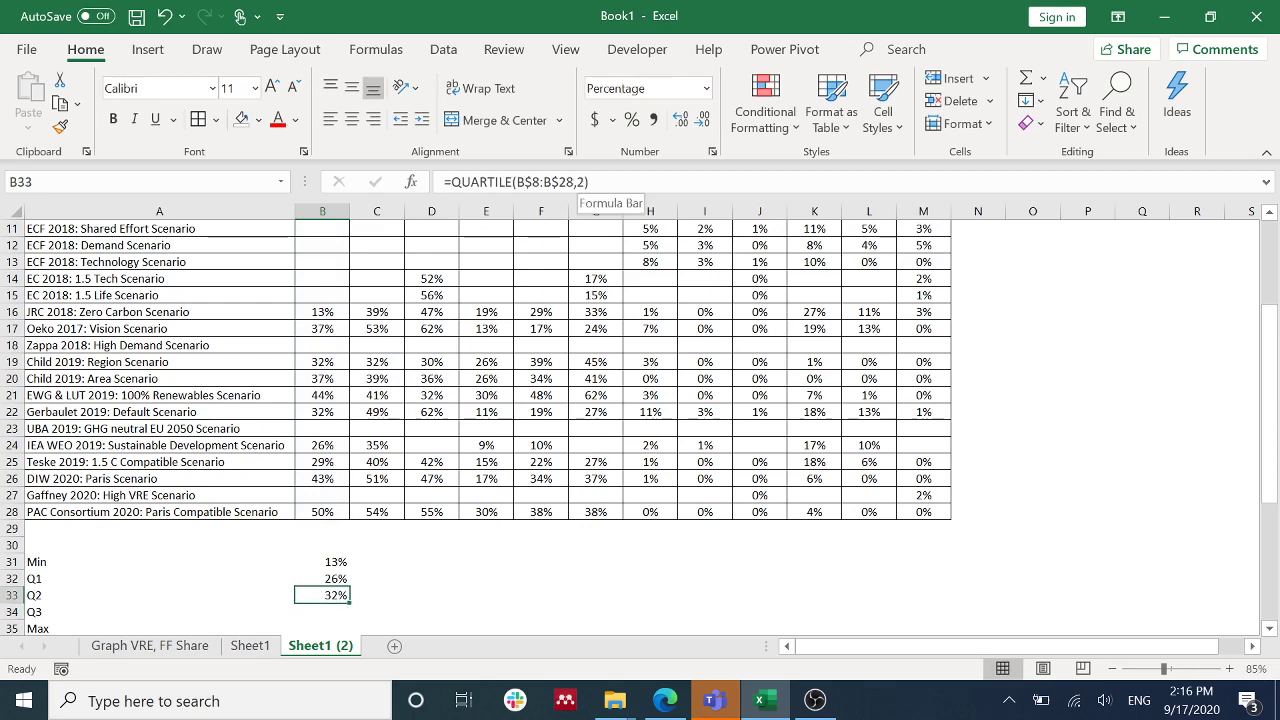
Step: Copy the Q2 formula into B34 and set its quartile argument to 3
key("ctrl+c")
key("Down")
key("ctrl+v")
key("Return")
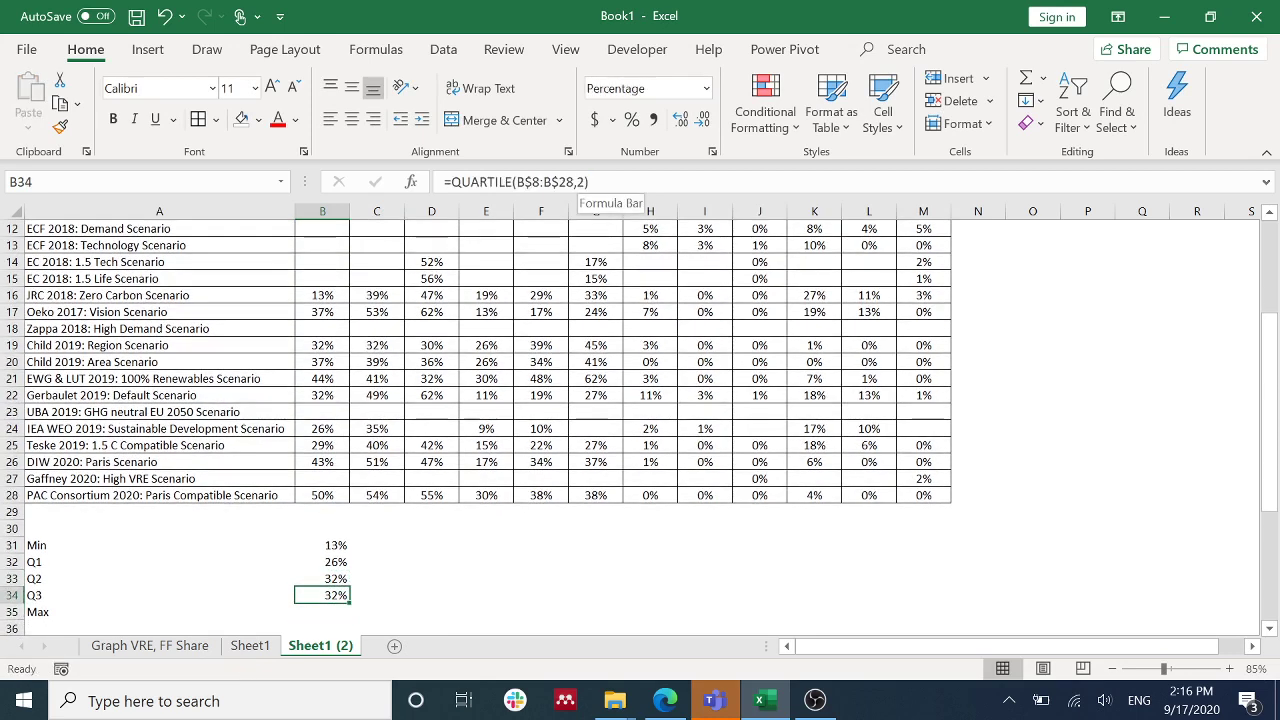
key("F2")
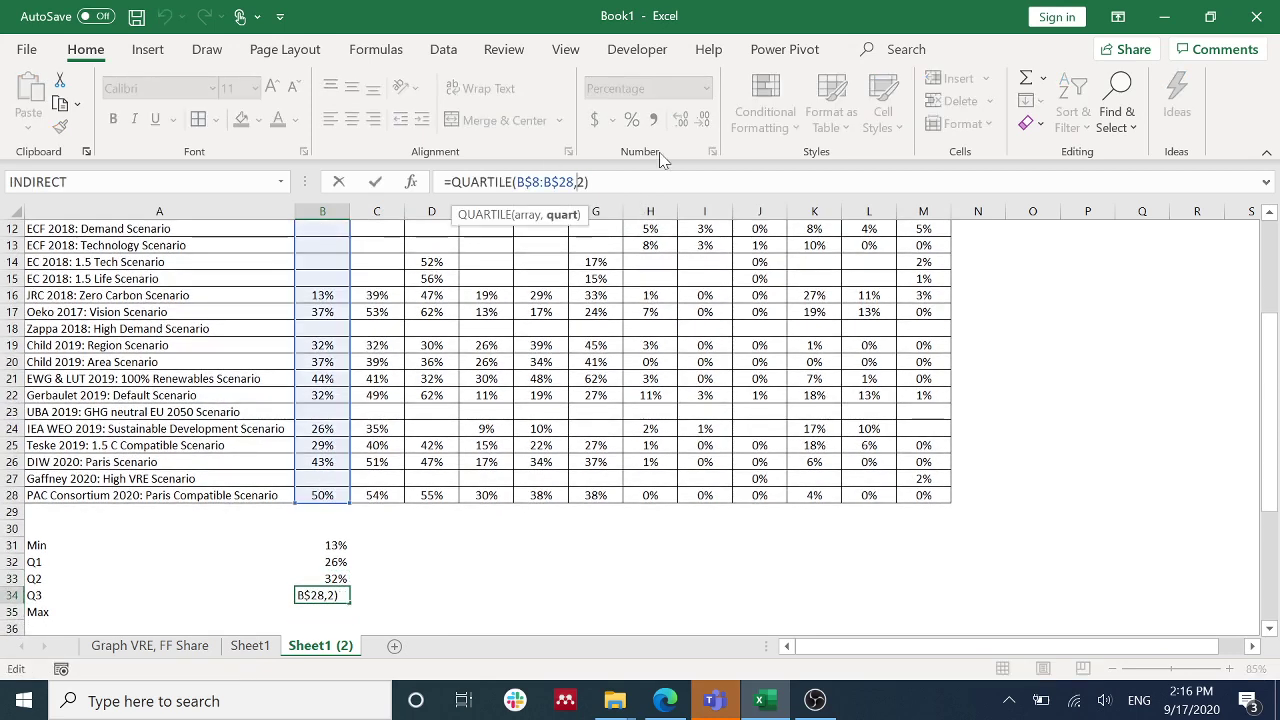
type("3")
key("ctrl+Return")
Step: Copy the MIN formula from B31 into the Max cell B35
key("Up")
key("Up")
key("Up")
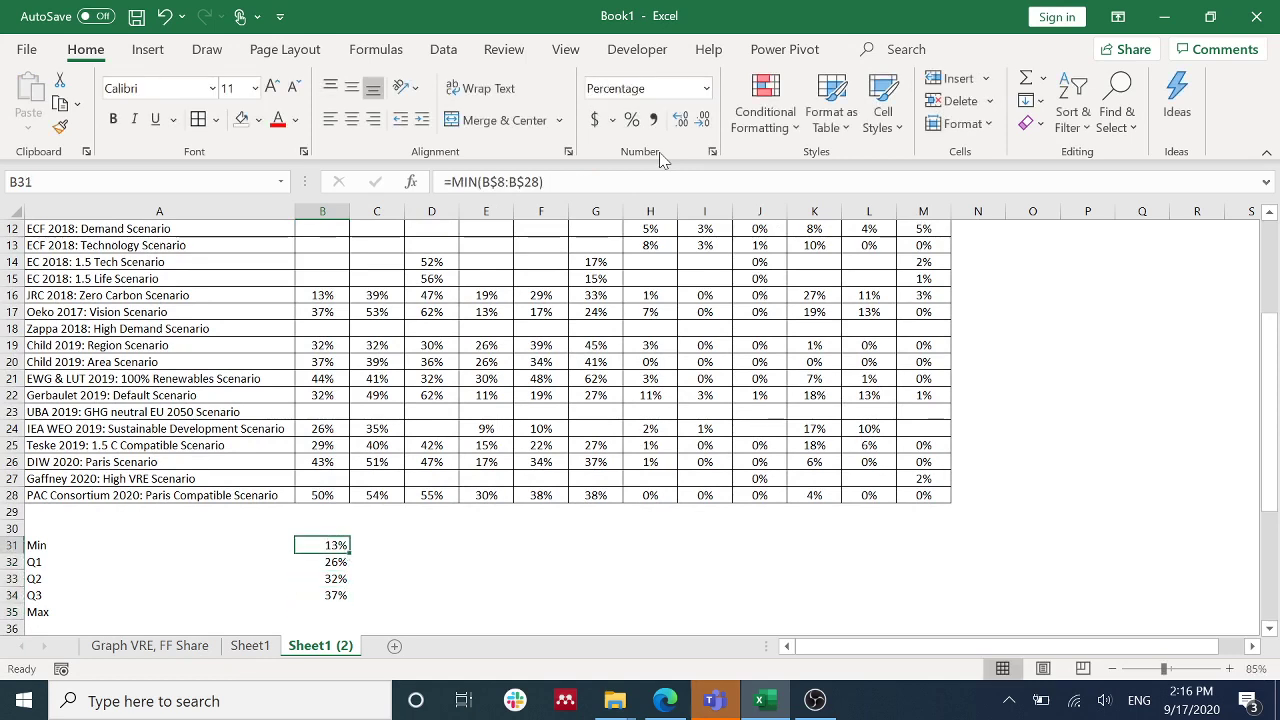
key("ctrl+c")
key("Down")
key("Down")
key("Down")
key("Down")
key("ctrl+v")
key("Return")
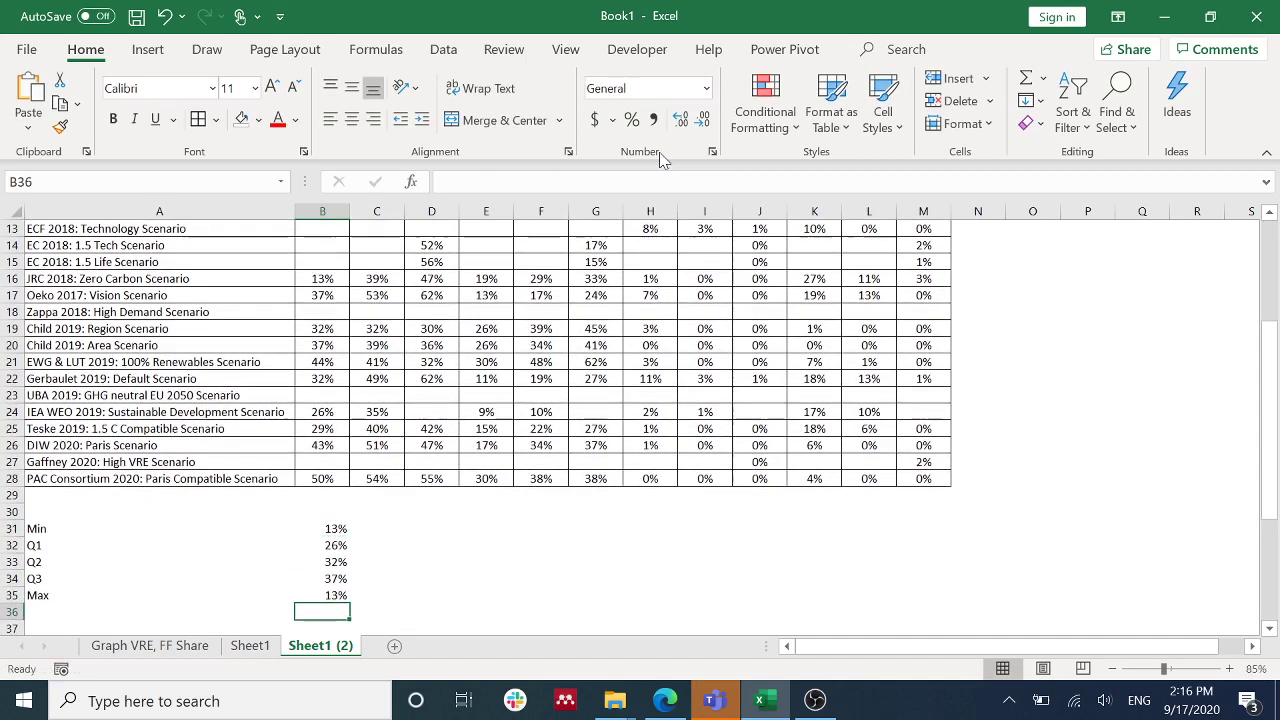
Step: Change the function in B35 to MAX, keeping the range B$8:B$28
key("Up")
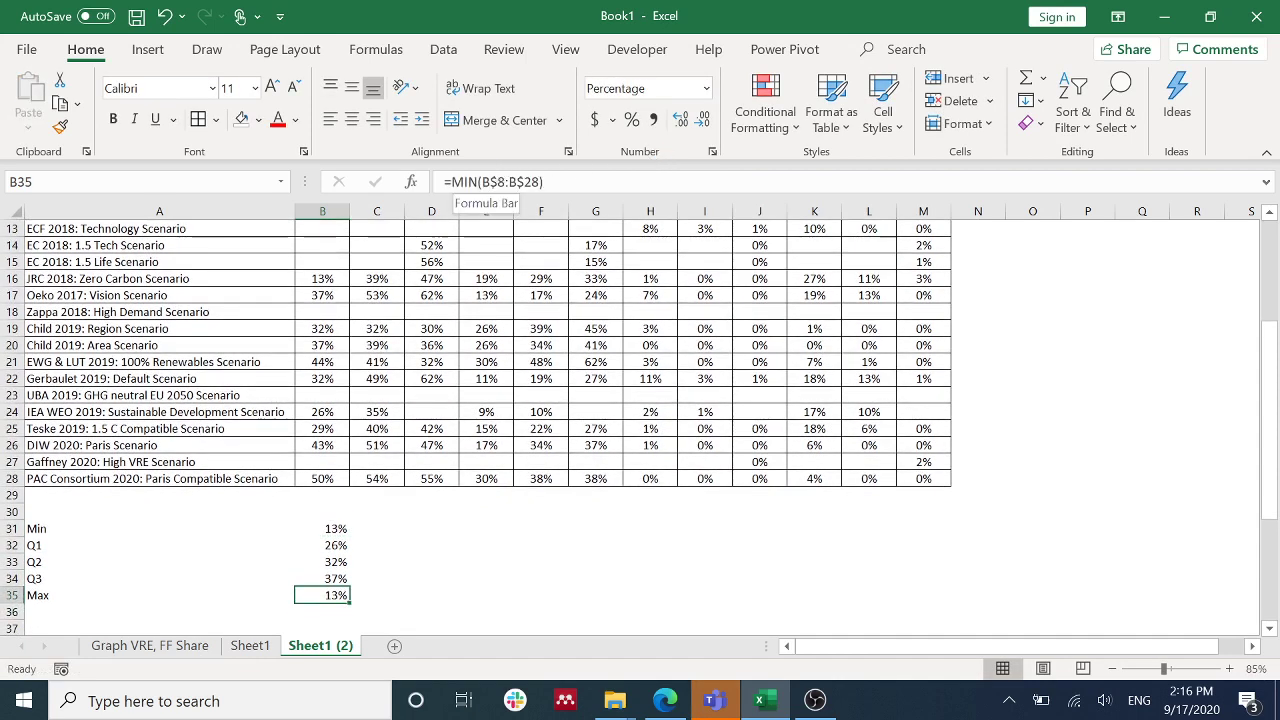
left_click(476, 182)
key("BackSpace")
key("BackSpace")
type("ax")
key("Return")
Step: Centre the contents of the statistics cells B31:B35 horizontally
key("Up")
key("Up")
key("Up")
key("Up")
key("Up")
key("ctrl+shift+Down")
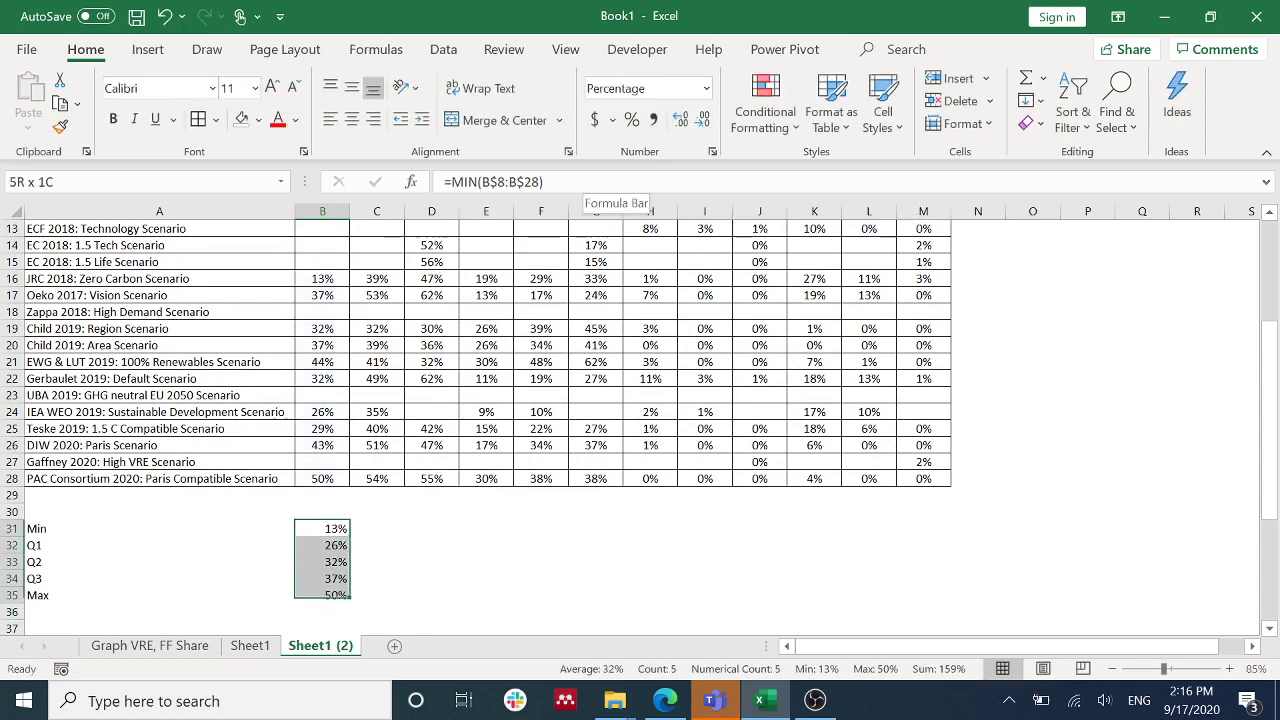
left_click(352, 120)
Step: Fill the B31:B35 formulas across to column M and apply all borders to A31:M35
left_click_drag(348, 603, 939, 589)
left_click_drag(127, 526, 910, 594)
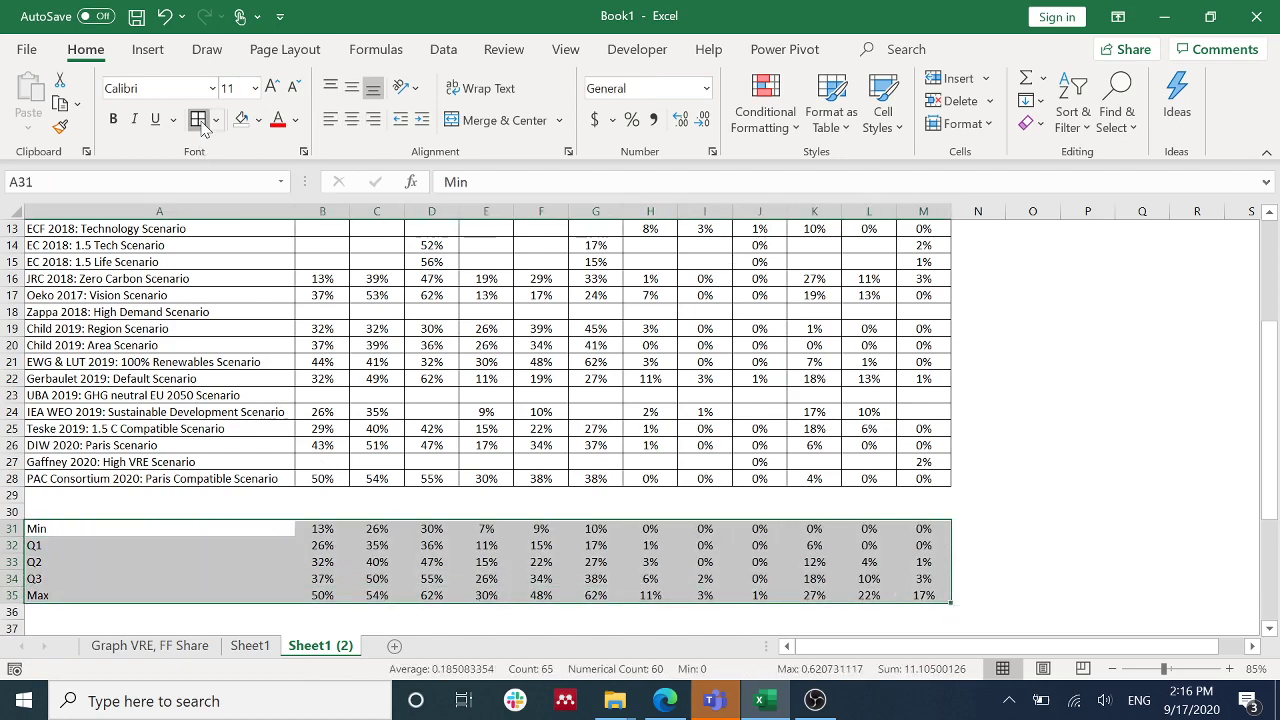
Step: Enter the row labels Min, Q1-Min, Q2-Q1, Q3-Q3 and Max-Q3 in cells A38 to A42 below the statistics table
scroll(191, 407, "down", 3)
left_click(253, 497)
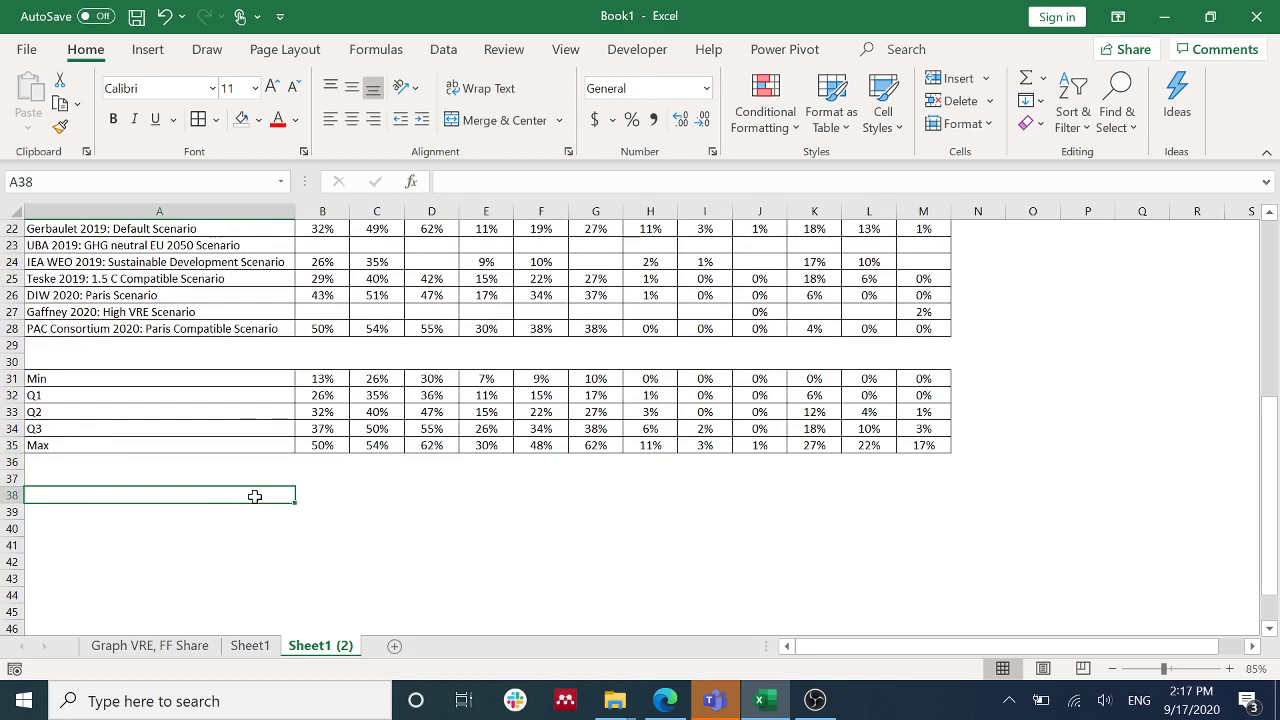
type("Min")
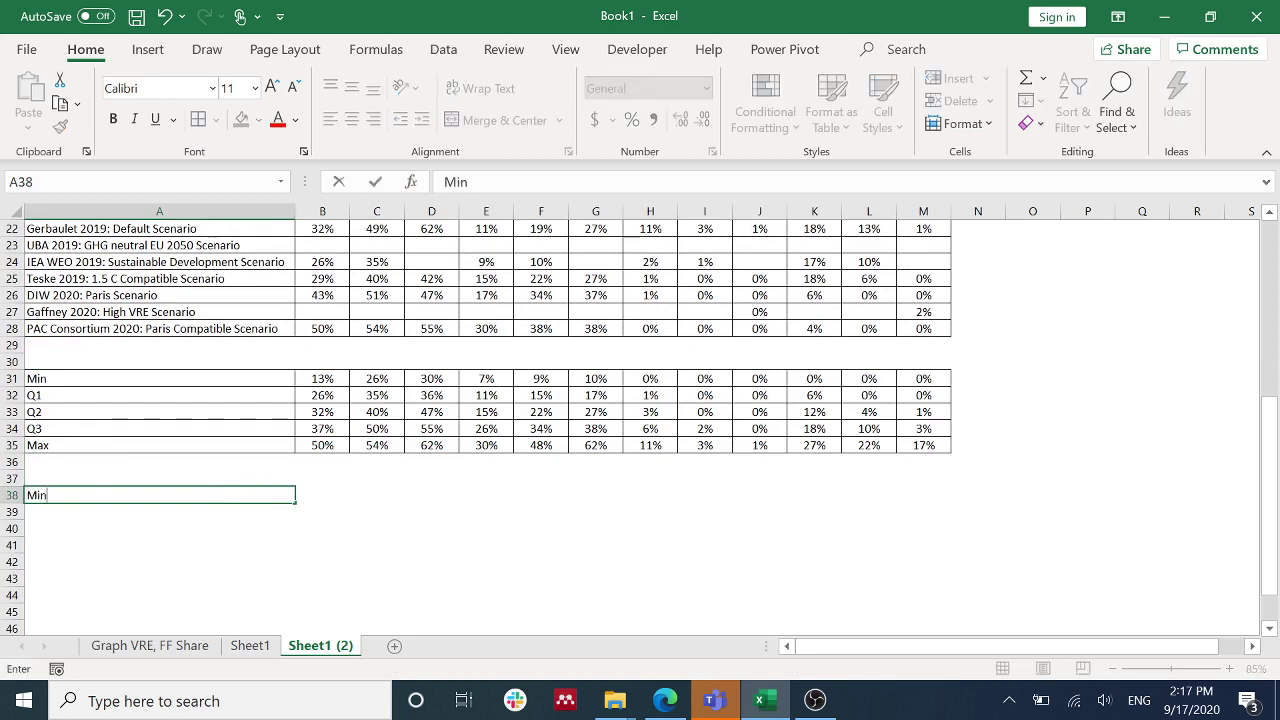
key("Return")
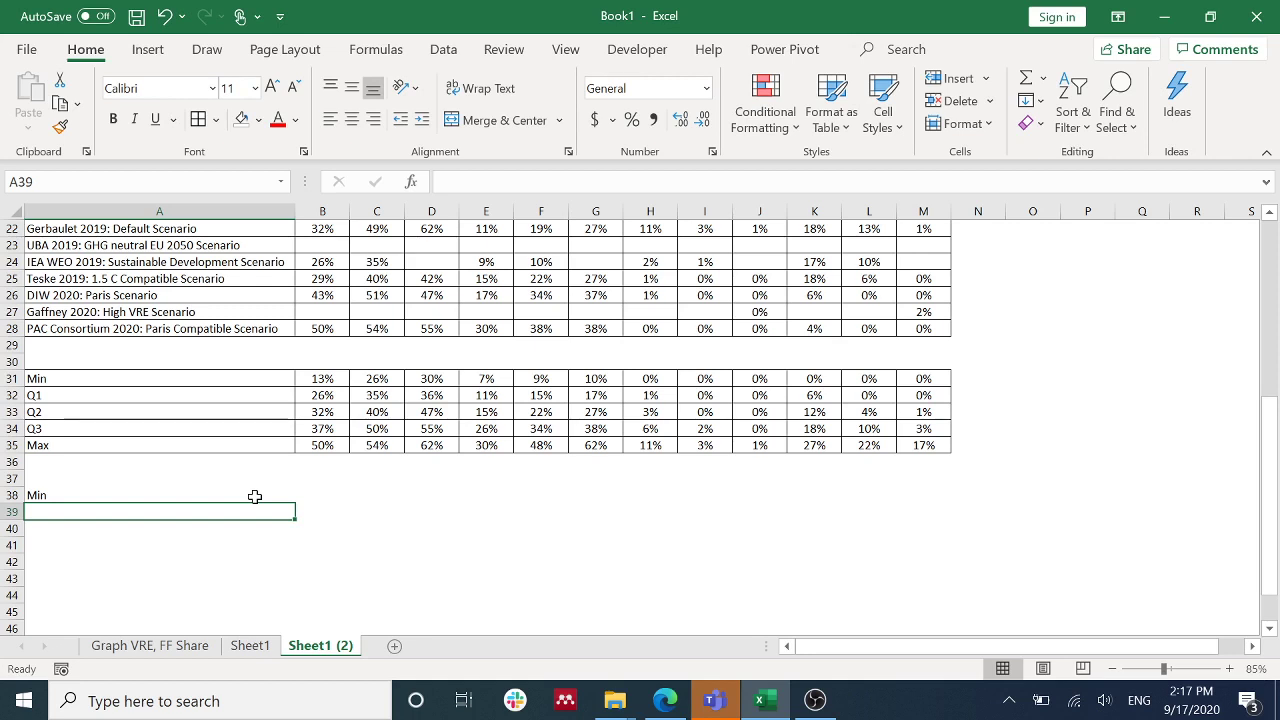
type("Q1-M")
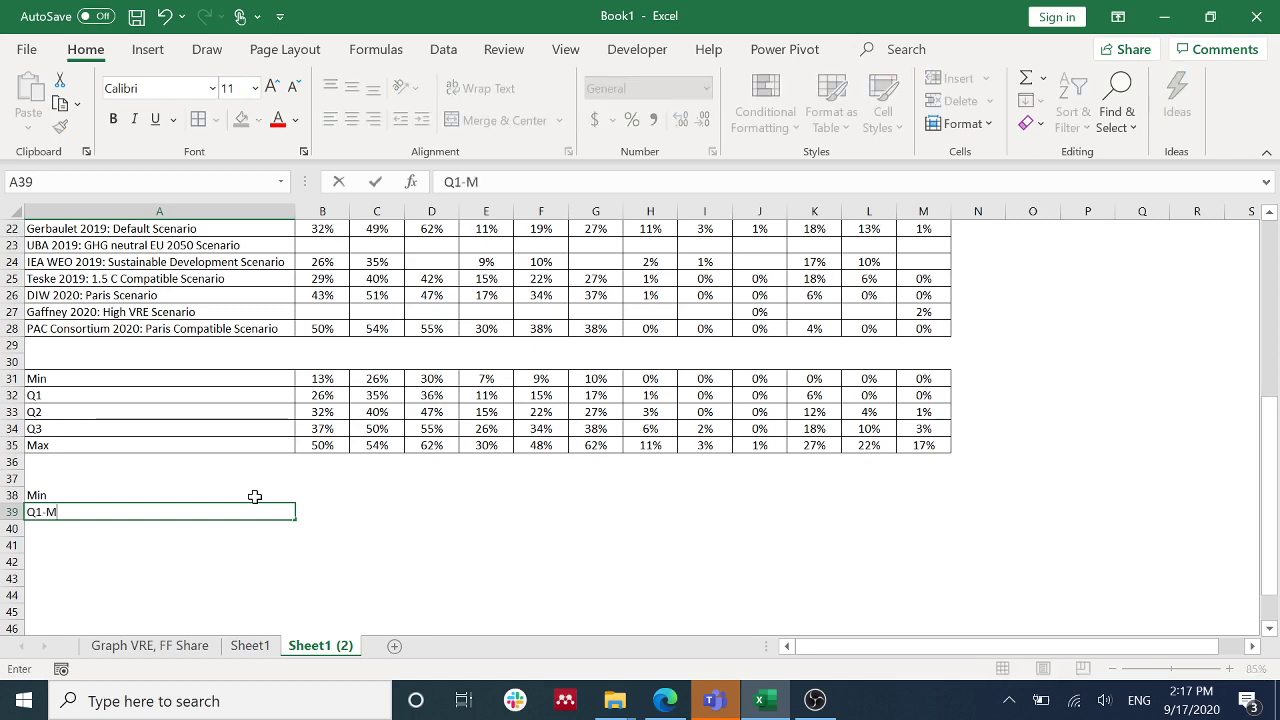
type("in")
key("Return")
type("Q2-Q1")
key("Return")
type("Q3-")
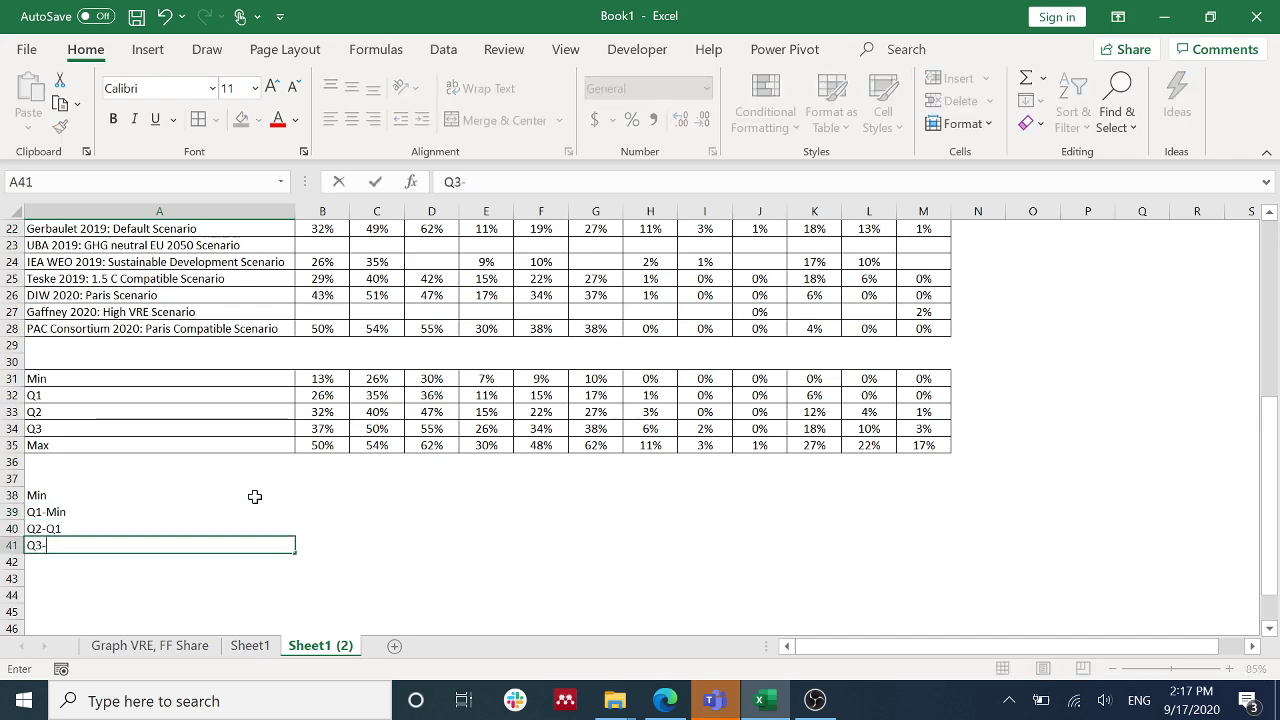
type("Q3")
key("Return")
type("Max")
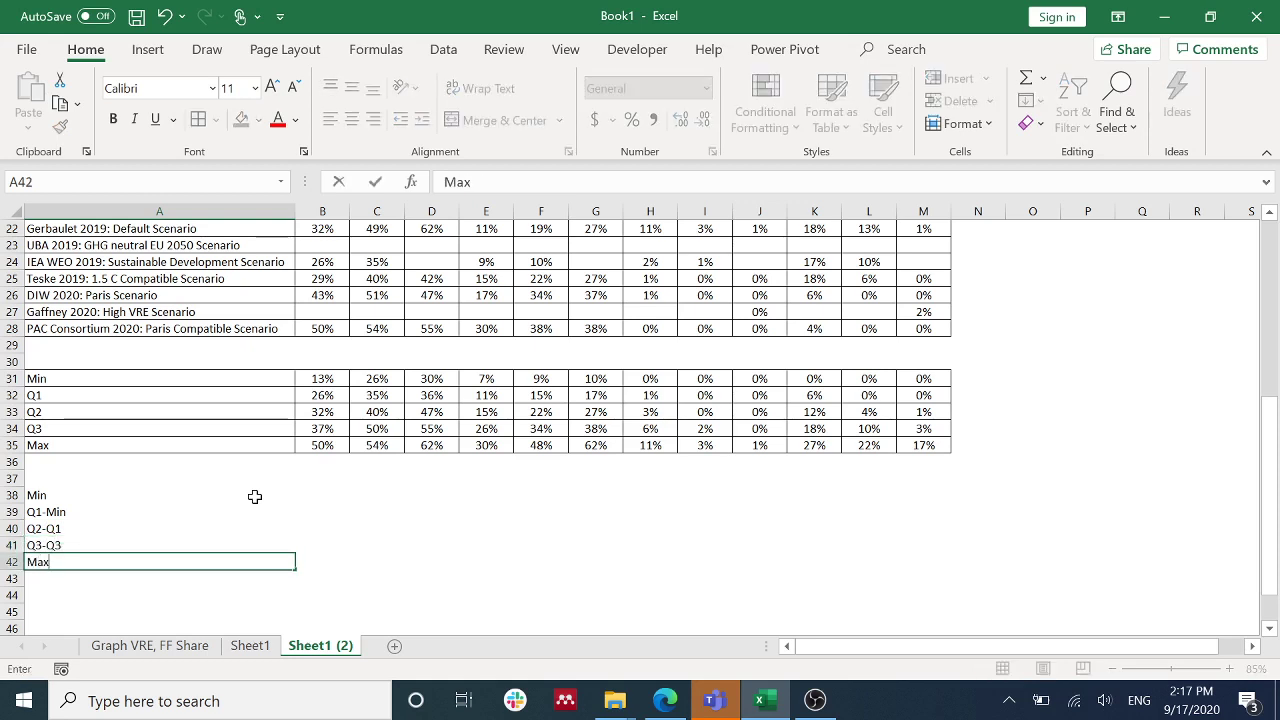
type("-Q3")
key("Return")
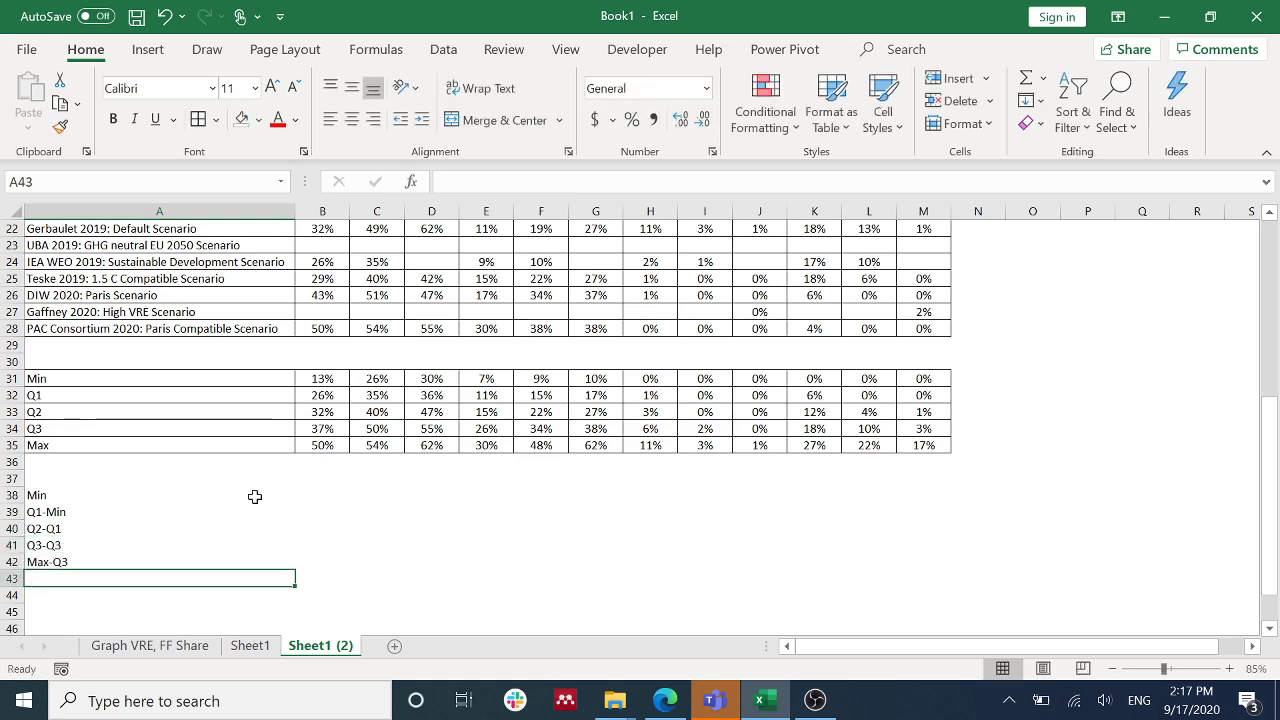
Step: Link the Min cell B38 to the calculated minimum with the formula =B31
key("Up")
key("Up")
key("Up")
key("Up")
key("Up")
key("Right")
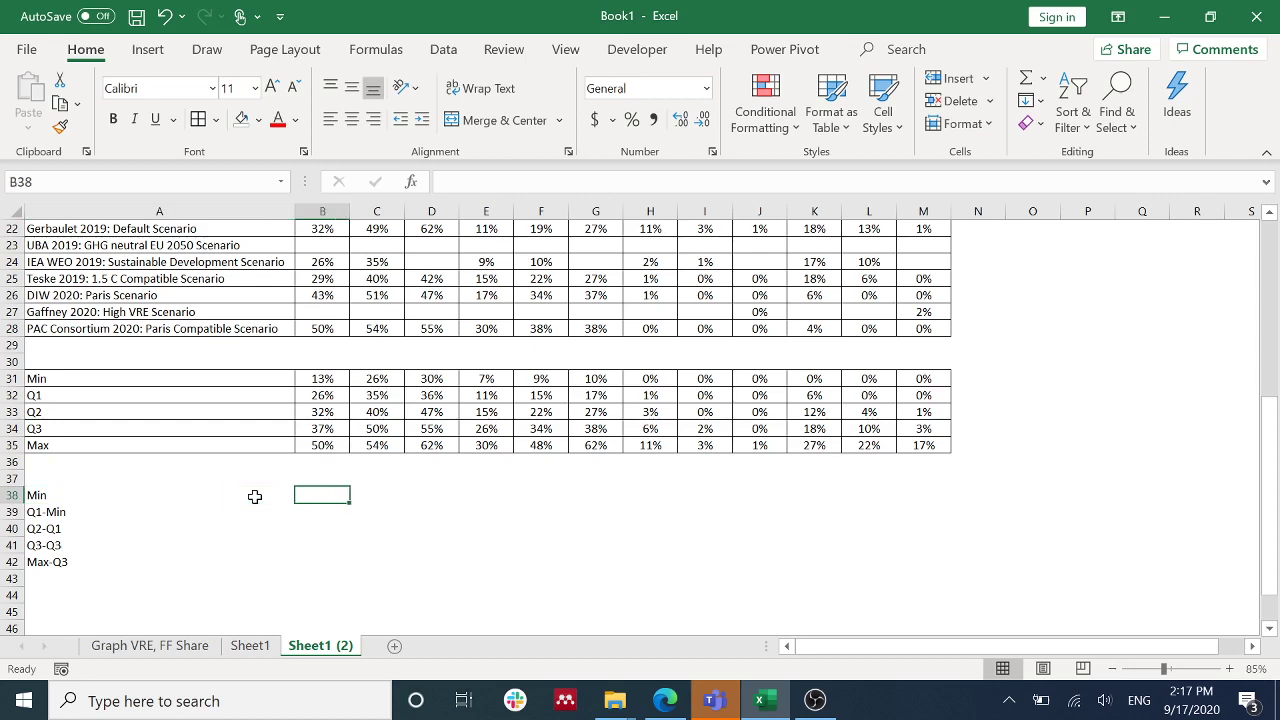
type("=")
key("Up")
key("Up")
key("Up")
key("Up")
key("Up")
key("Up")
key("Up")
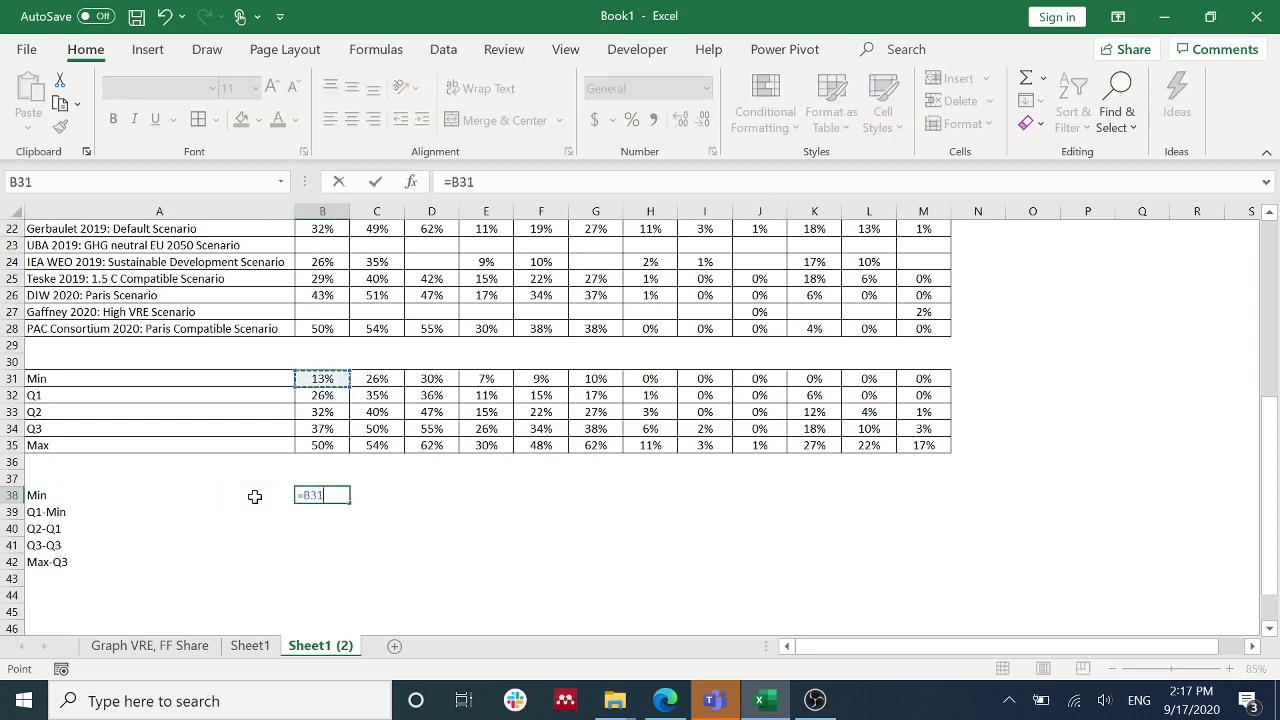
key("Return")
Step: Enter the formula =B32-B31 in cell B39 for the Q1-Min difference
type("=")
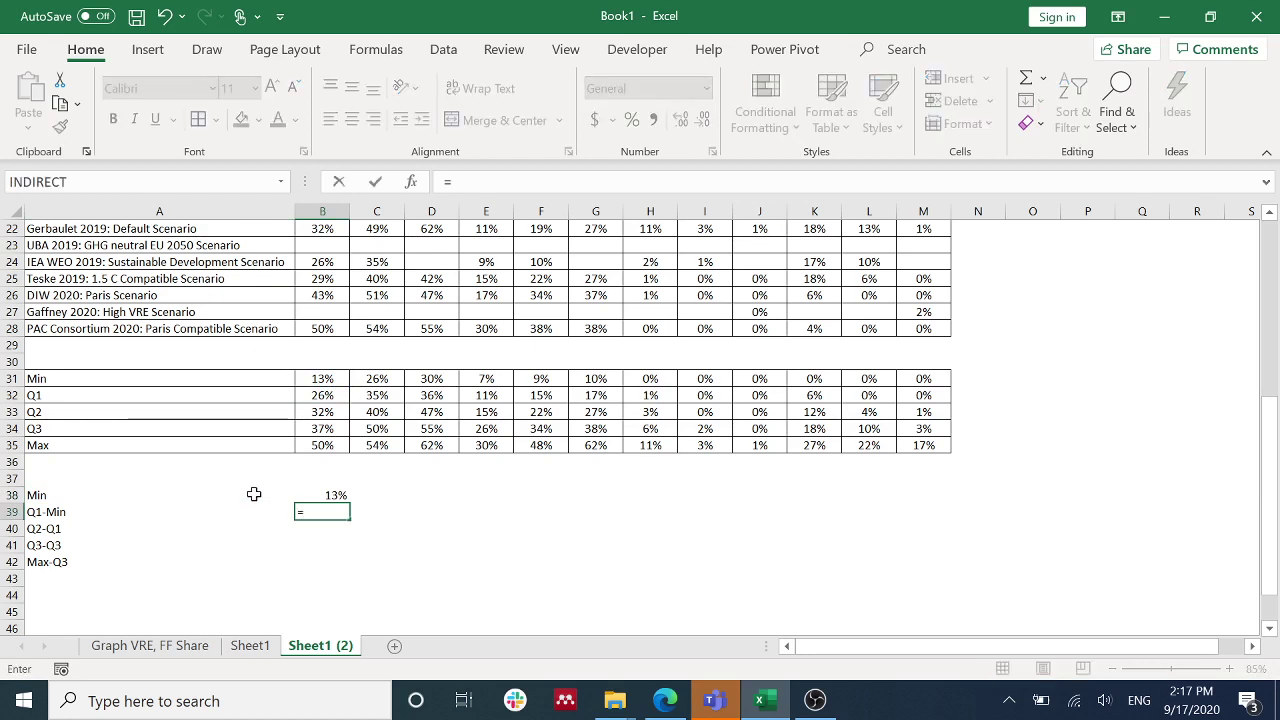
left_click(316, 395)
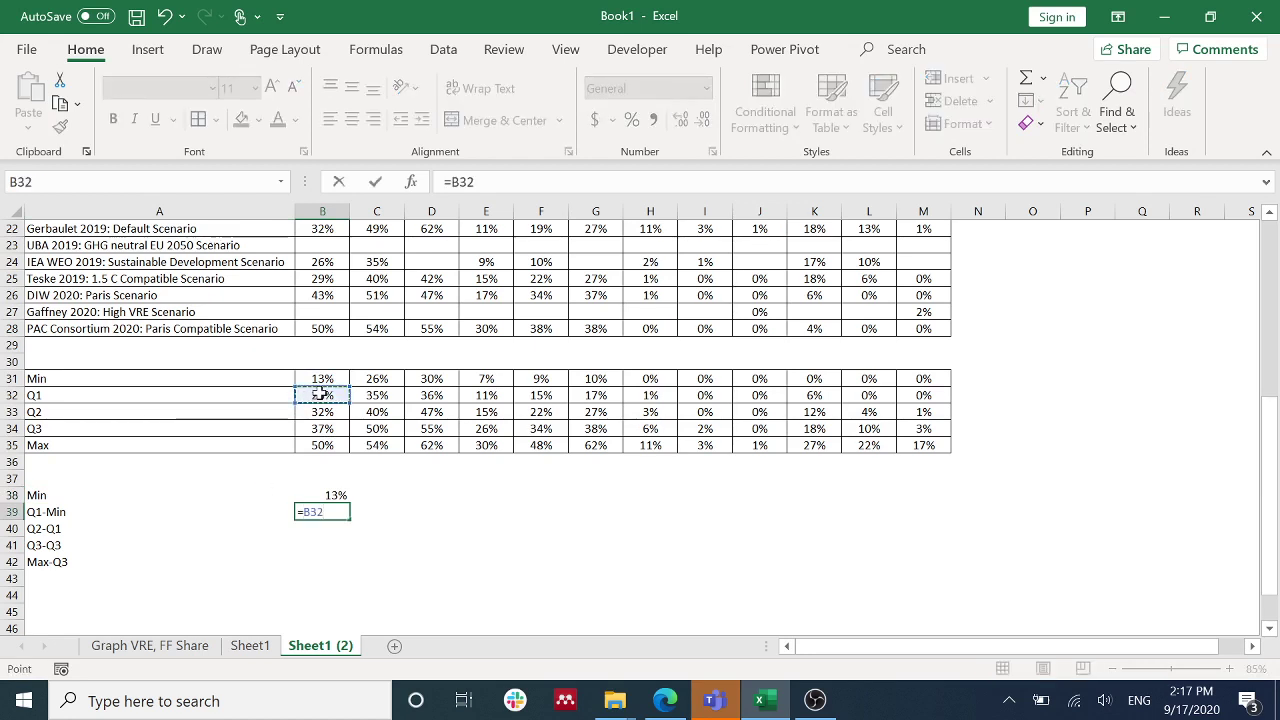
type("-")
key("Up")
key("Up")
key("Up")
key("Up")
key("Up")
key("Up")
key("Up")
key("Up")
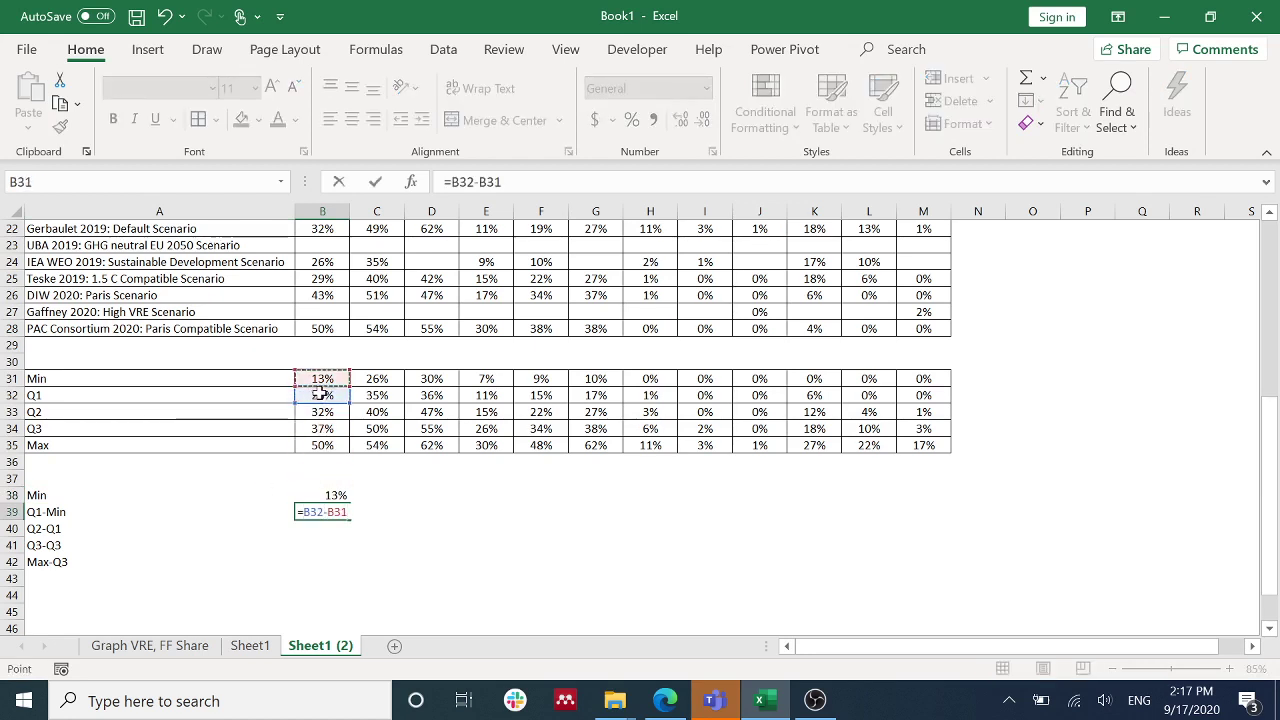
key("ctrl+Return")
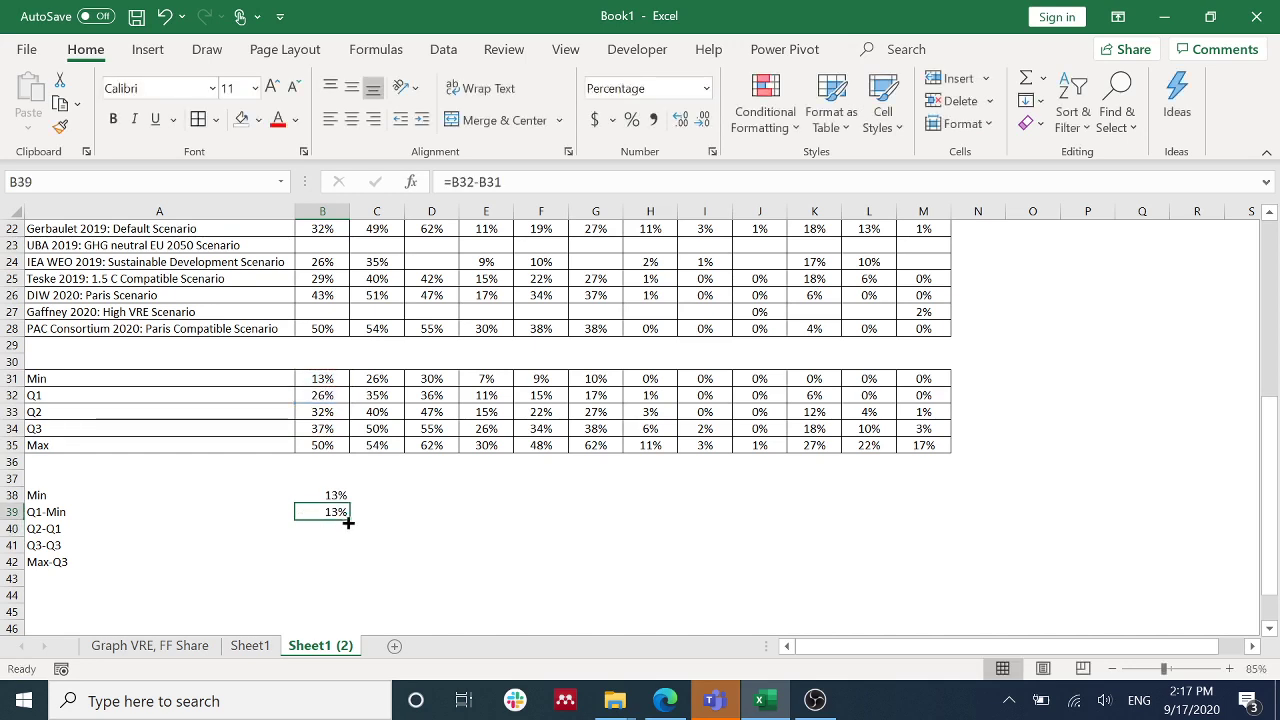
Step: Fill the B39 formula down to B42, extend B38:B42 across to column M, and centre the values
left_click_drag(348, 521, 344, 566)
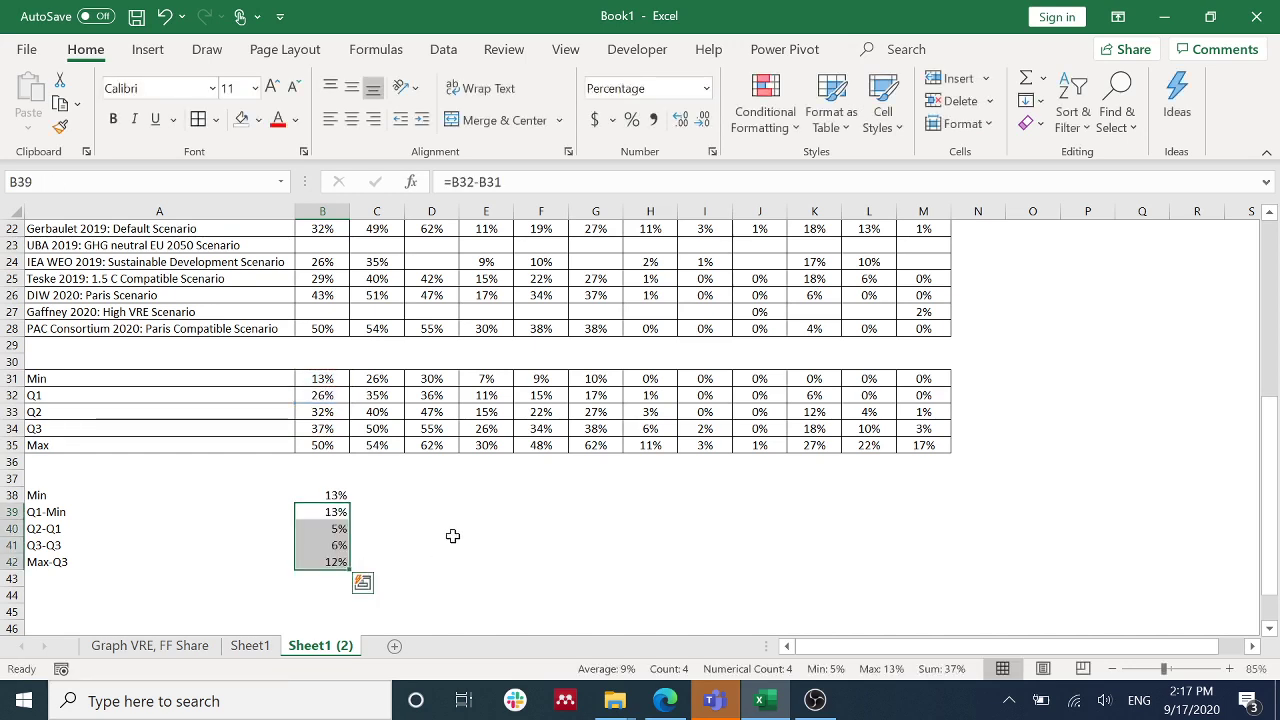
left_click_drag(340, 496, 940, 545)
left_click(350, 124)
Step: Apply all borders to the differences table A38:M42
left_click(92, 493)
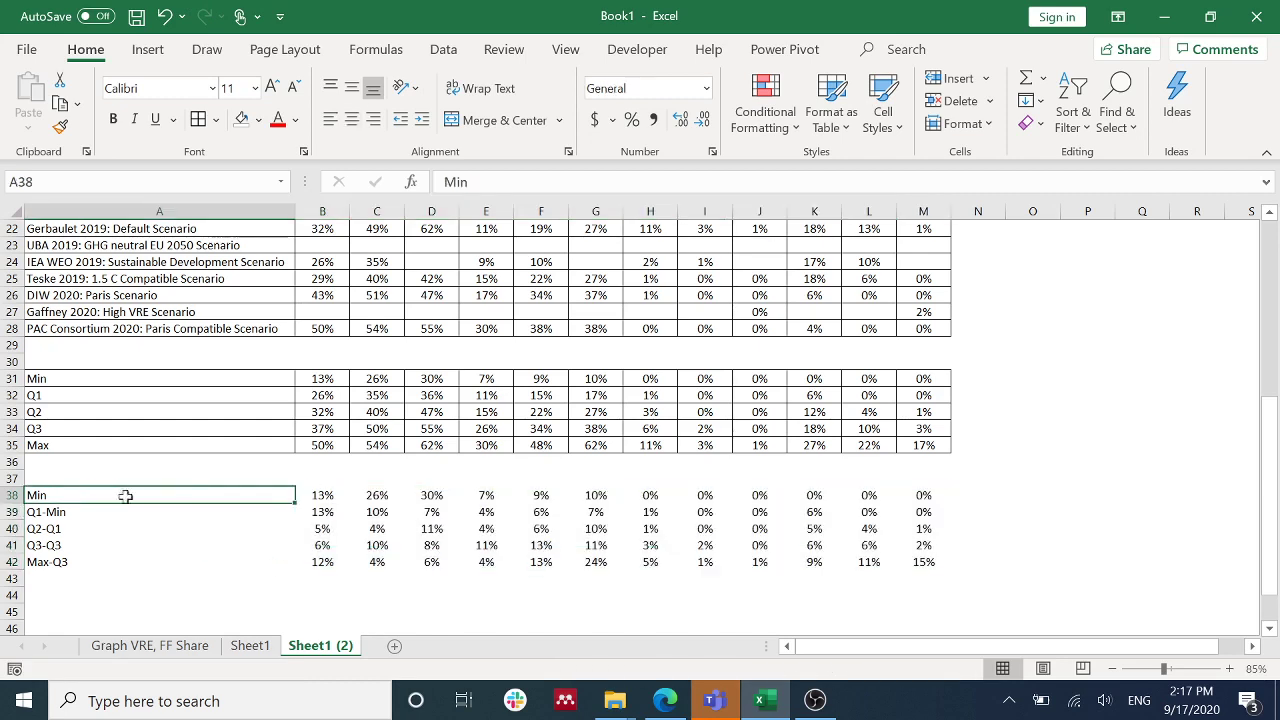
key("ctrl+shift+Down")
key("ctrl+shift+Right")
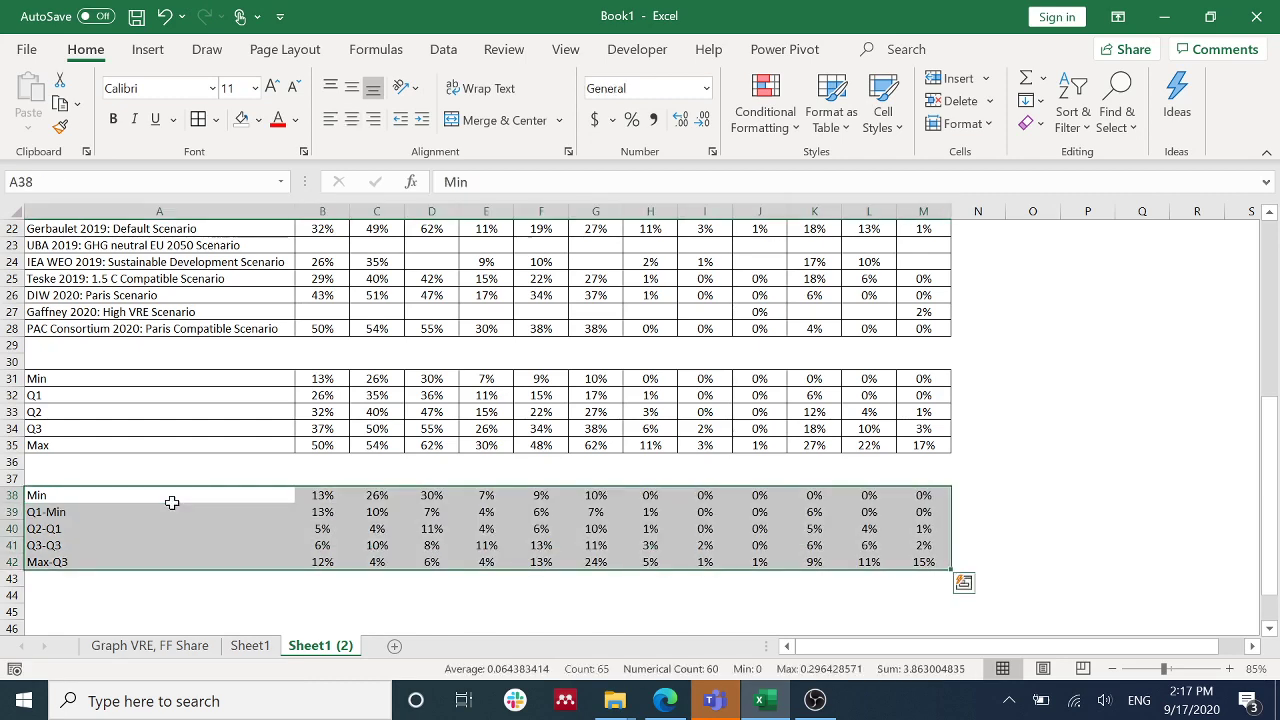
left_click(198, 118)
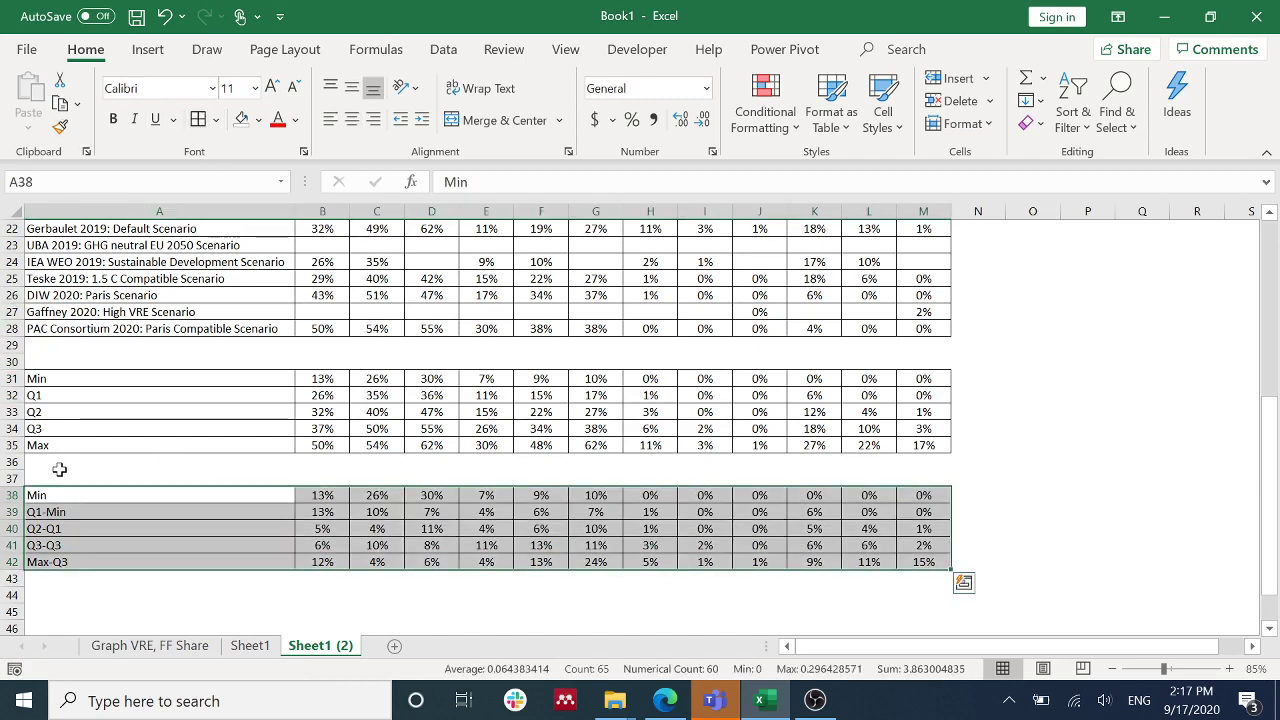
Step: Insert two entire rows above the Min row of the differences table
left_click_drag(44, 494, 56, 509)
right_click(56, 509)
left_click(103, 303)
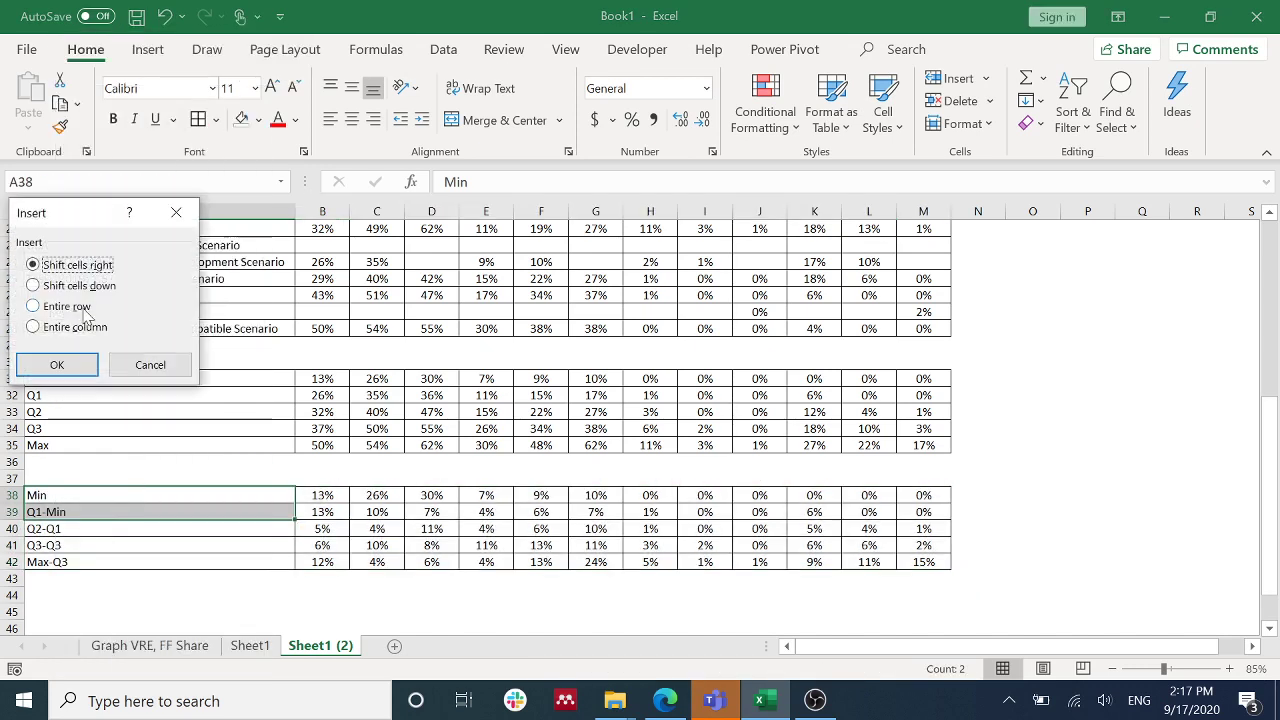
left_click(60, 306)
left_click(68, 363)
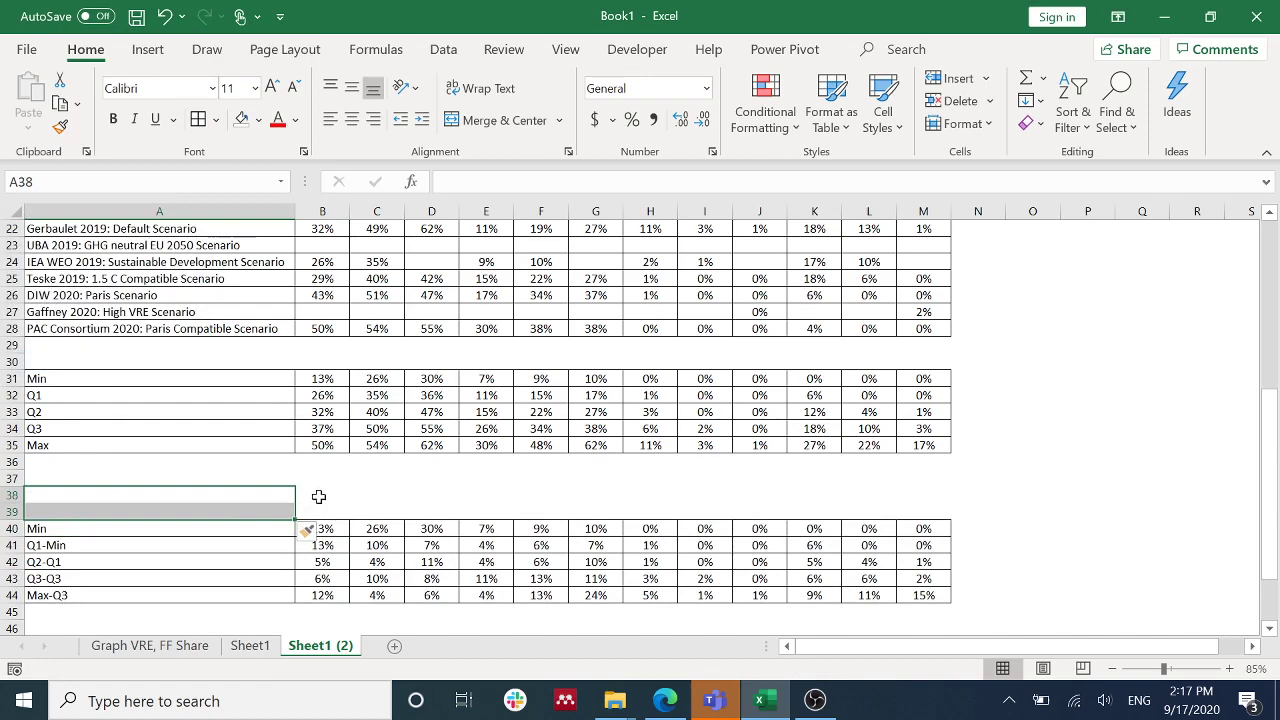
Step: Copy the Wind, Solar, Coal and Gas headings with their year row from the top table into B38:M39
left_click(320, 495)
scroll(485, 360, "up", 7)
left_click_drag(358, 262, 800, 272)
key("ctrl+c")
scroll(455, 370, "down", 7)
left_click(317, 497)
key("ctrl+v")
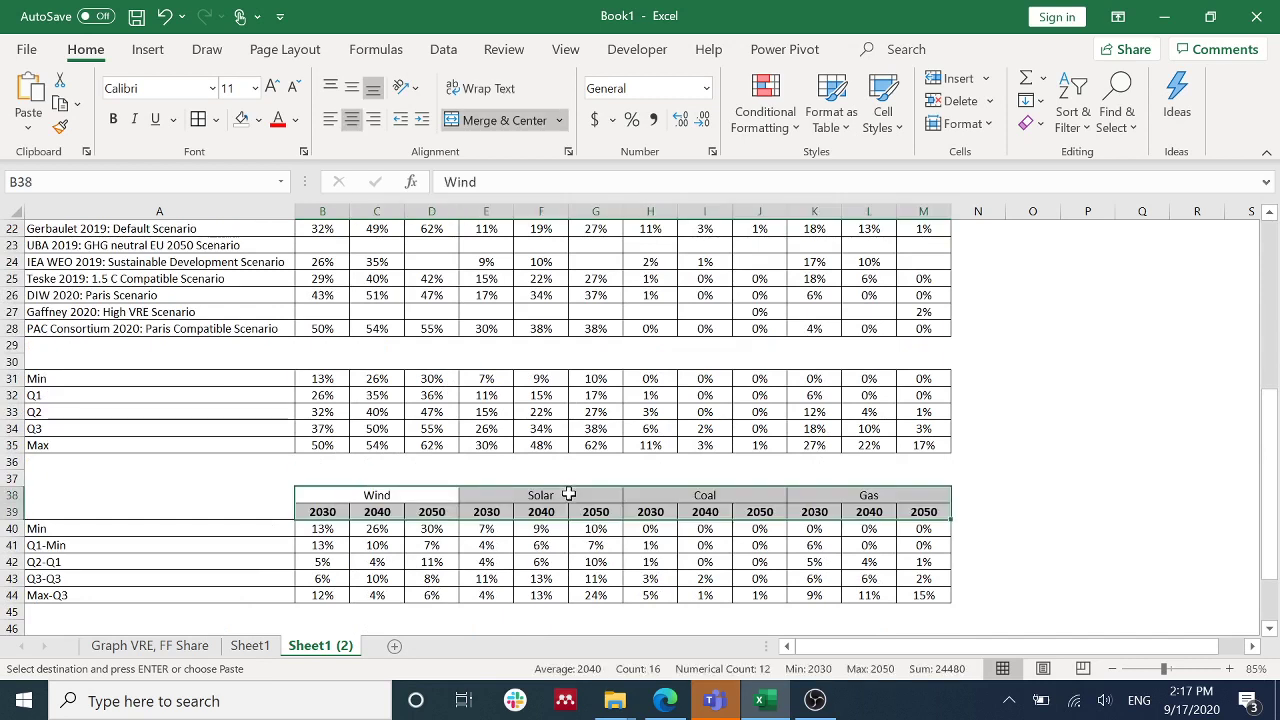
left_click(257, 476)
key("Escape")
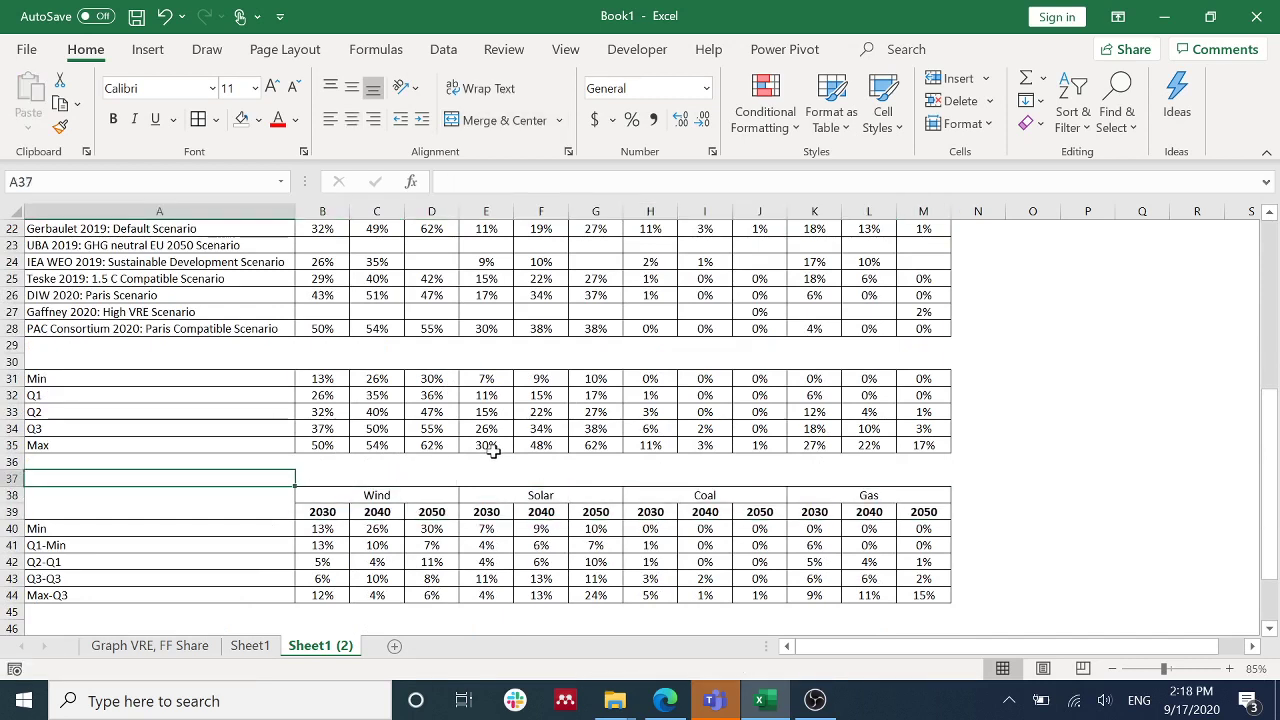
left_click(160, 528)
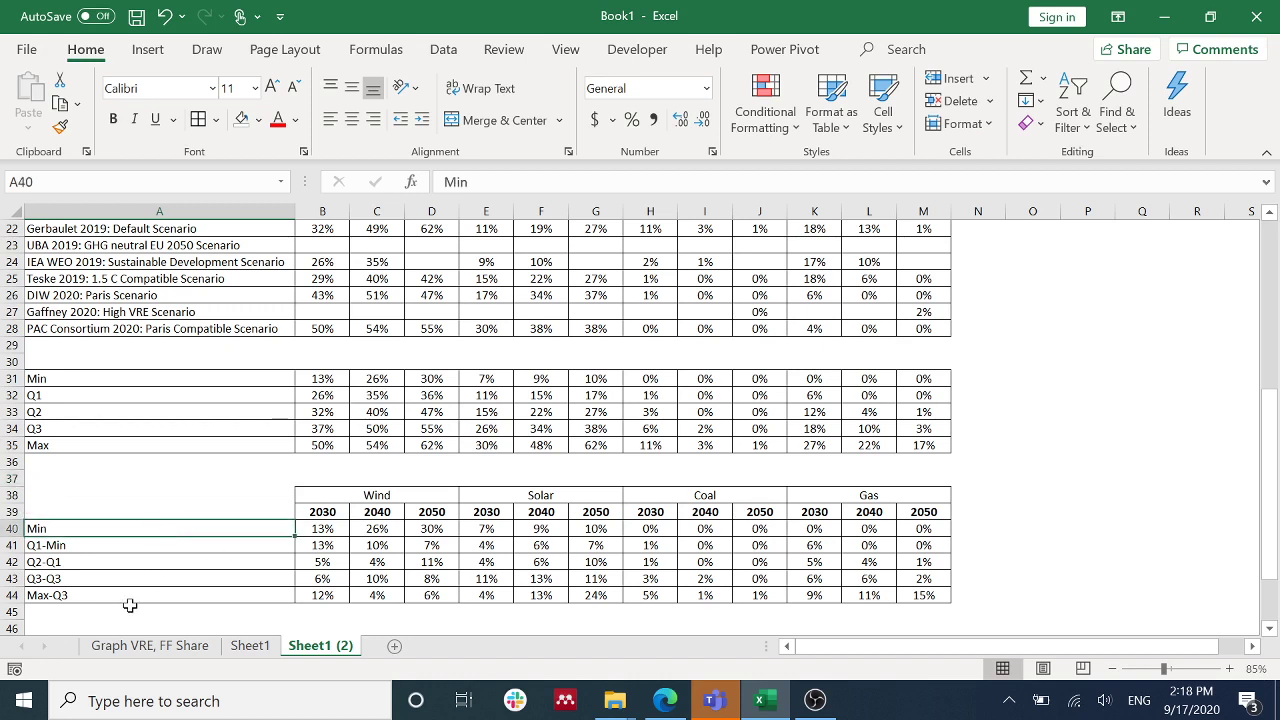
left_click(77, 551)
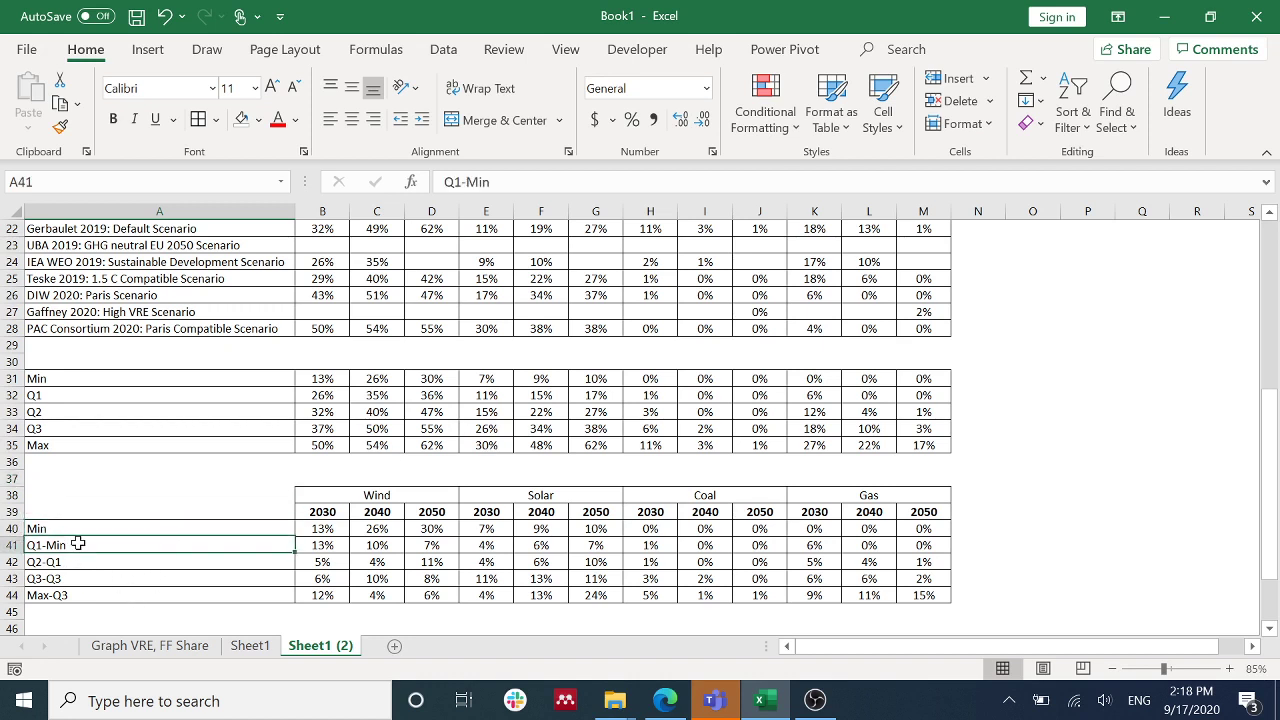
Step: Insert a stacked column chart from B38:M44, using the version with years grouped by energy source on the horizontal axis
left_click(84, 600)
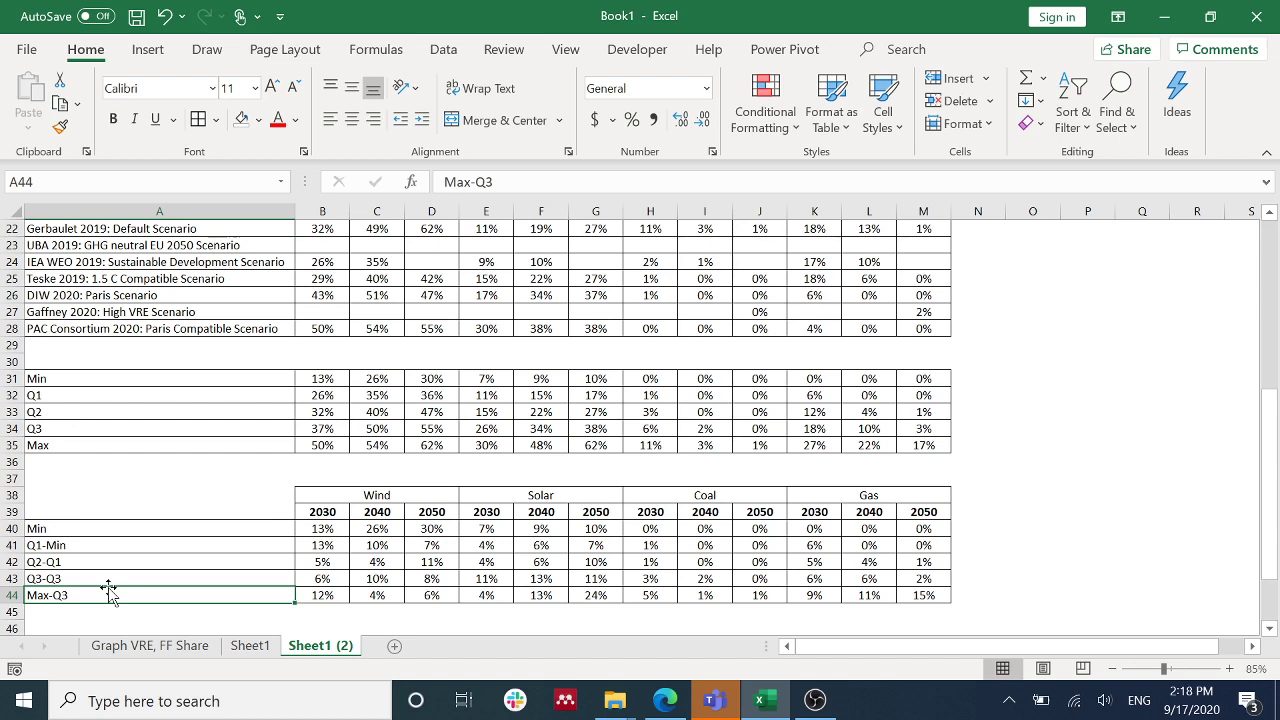
key("Right")
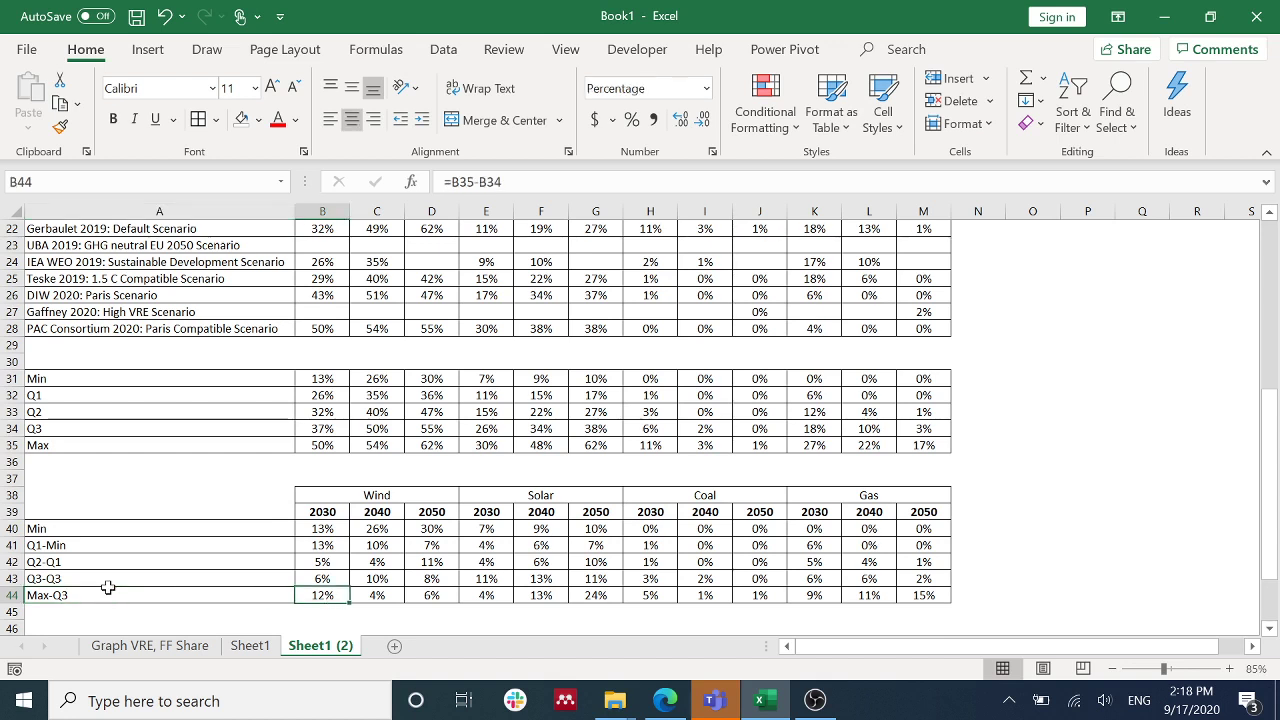
key("ctrl+Up")
key("ctrl+shift+Down")
key("shift+Right")
key("shift+Right")
key("shift+Right")
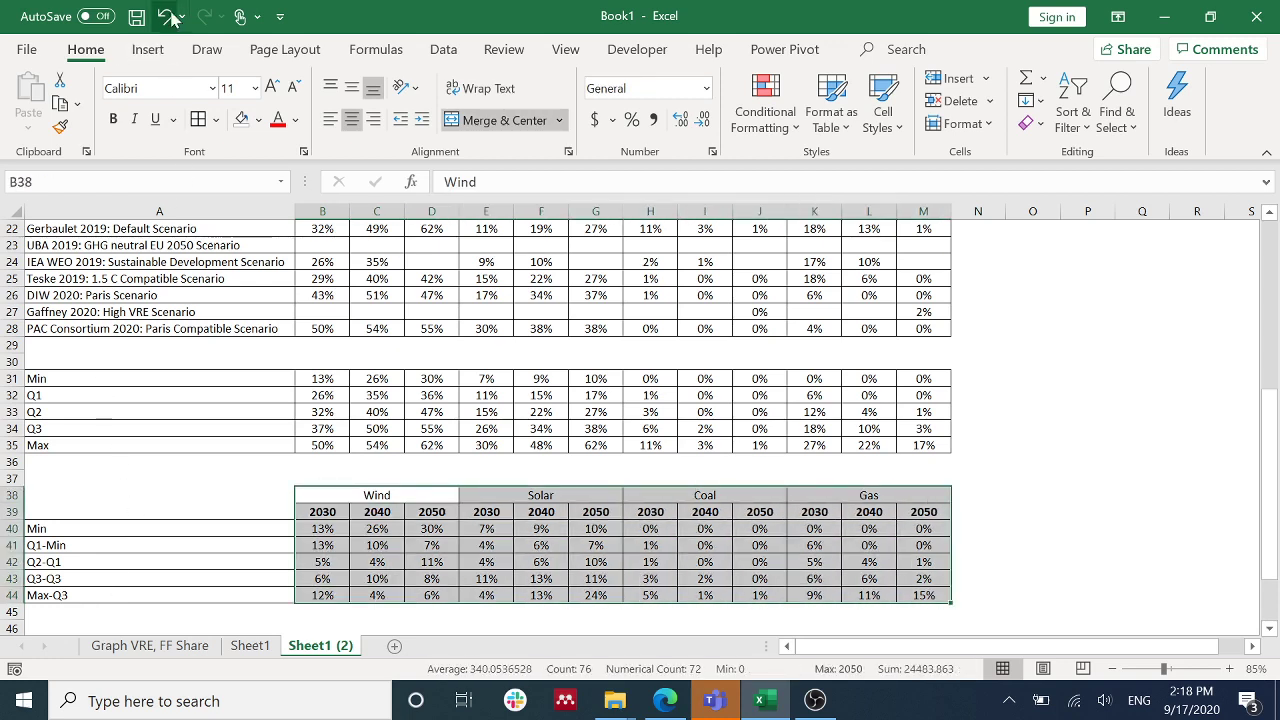
left_click(148, 52)
left_click(470, 100)
left_click(468, 85)
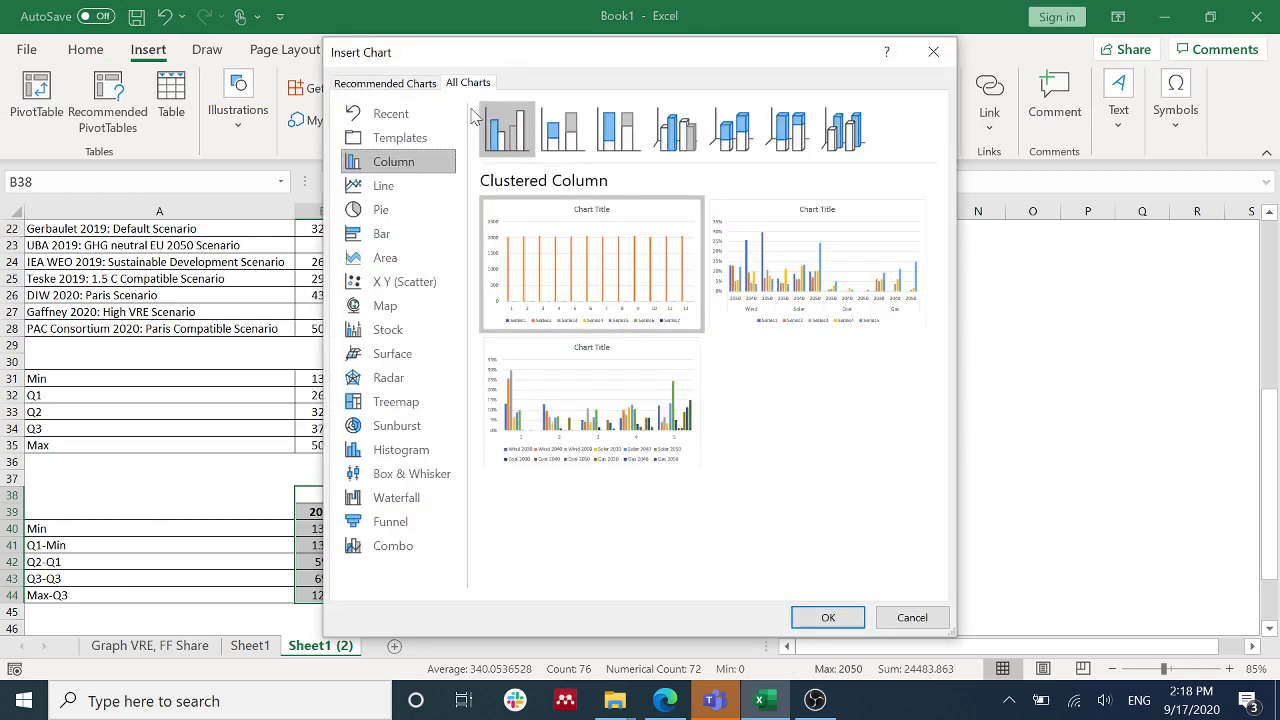
left_click(560, 130)
mouse_move(763, 281)
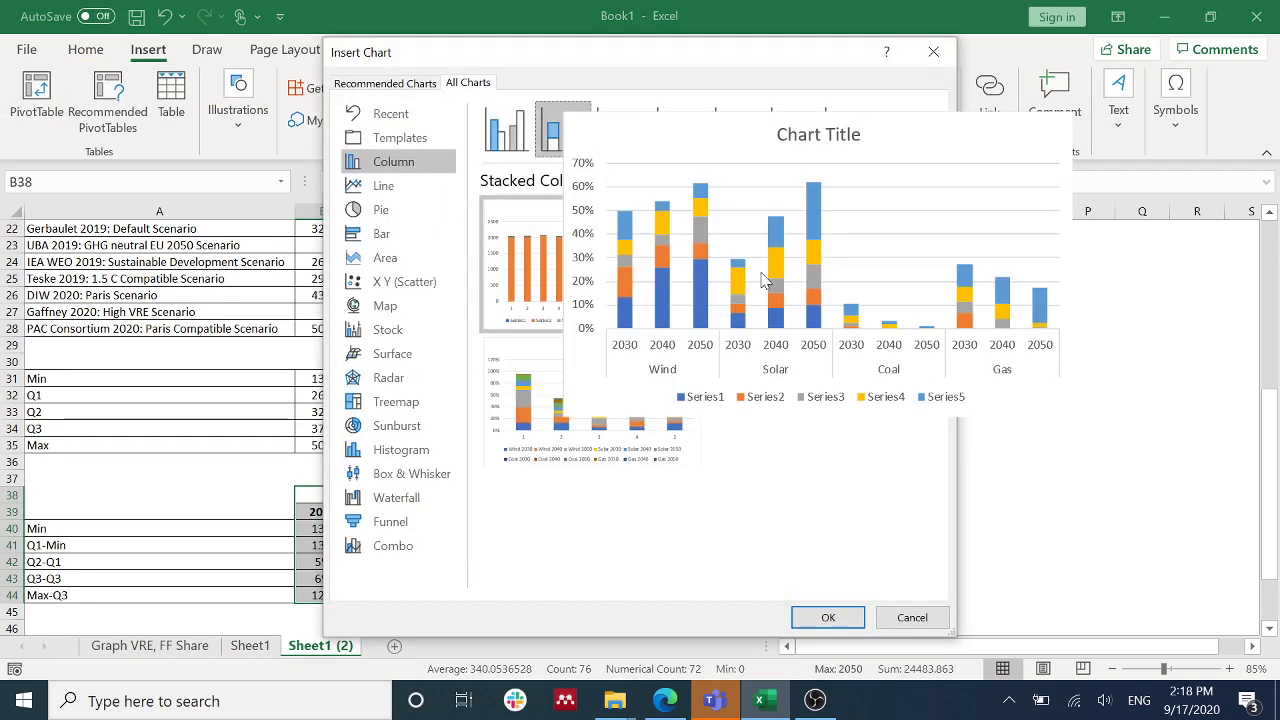
left_click(826, 616)
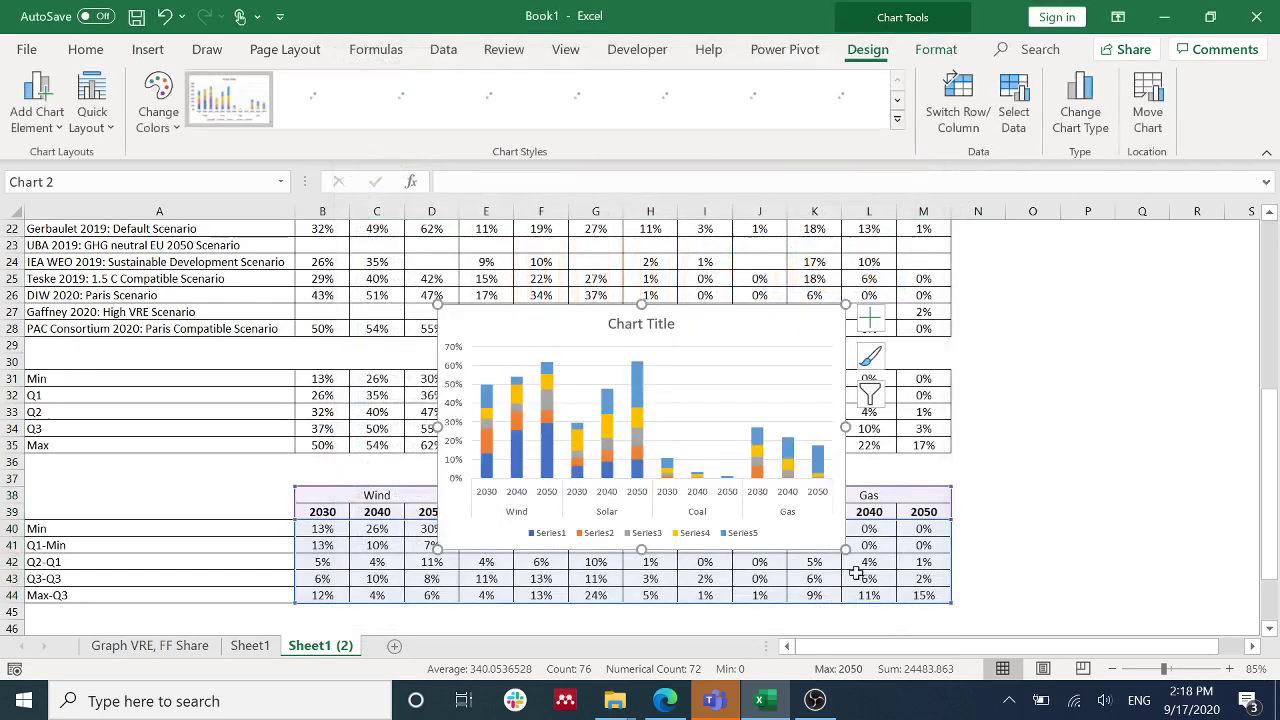
Step: Enlarge the chart and move it directly above the differences table
left_click_drag(845, 550, 931, 589)
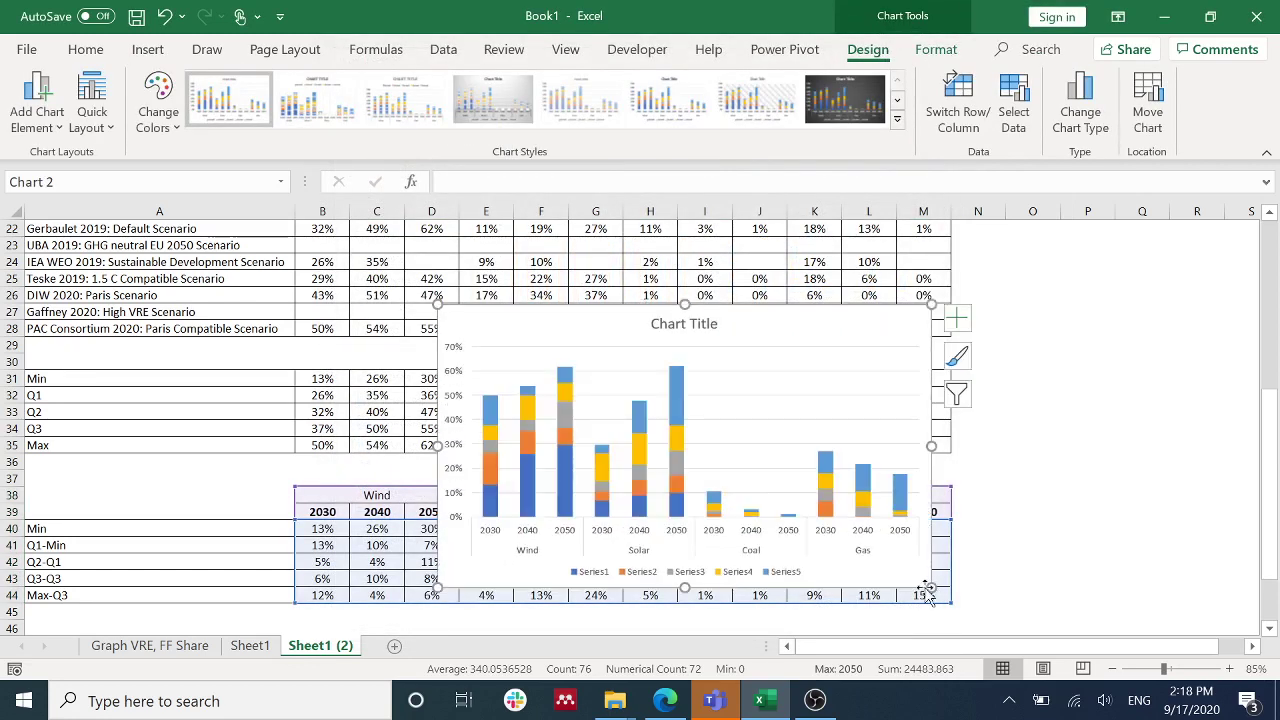
left_click(495, 514)
left_click_drag(455, 350, 711, 352)
left_click_drag(614, 346, 453, 318)
Step: Set the lowest chart series, Series1 with the Min values, to No Fill
scroll(470, 345, "down", 3)
left_click(470, 345)
right_click(470, 345)
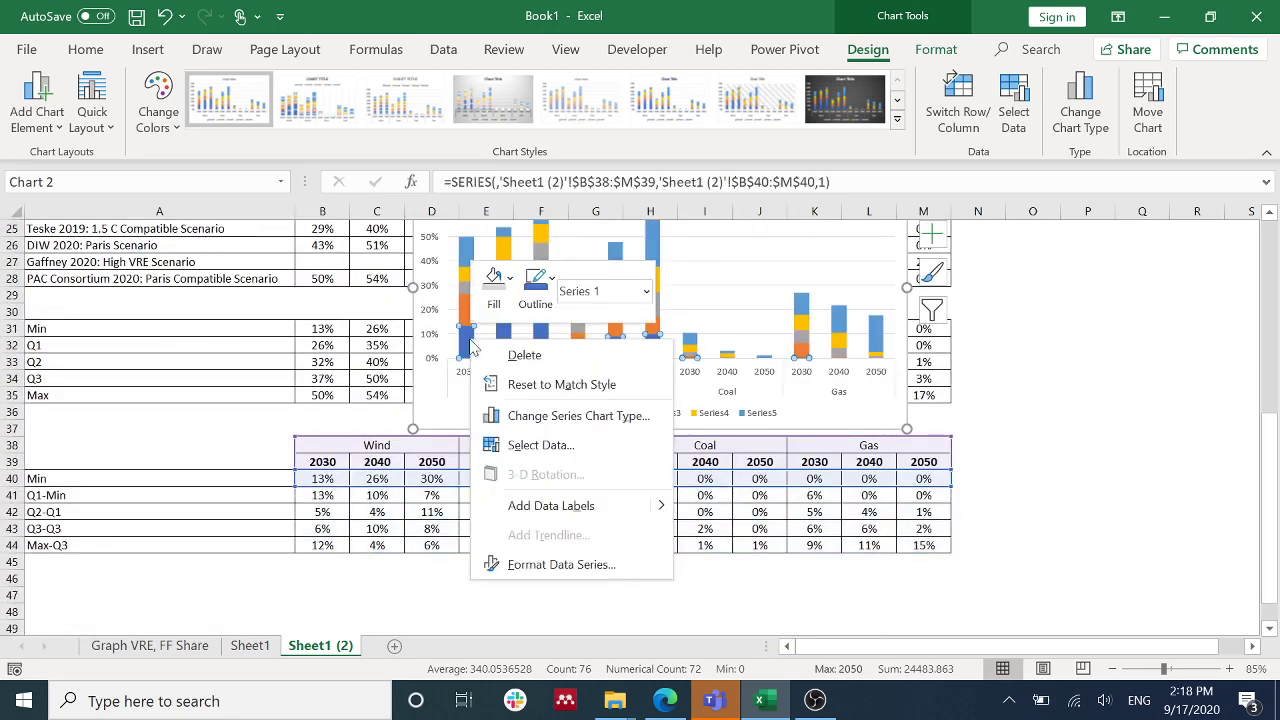
left_click(494, 285)
scroll(510, 570, "down", 1)
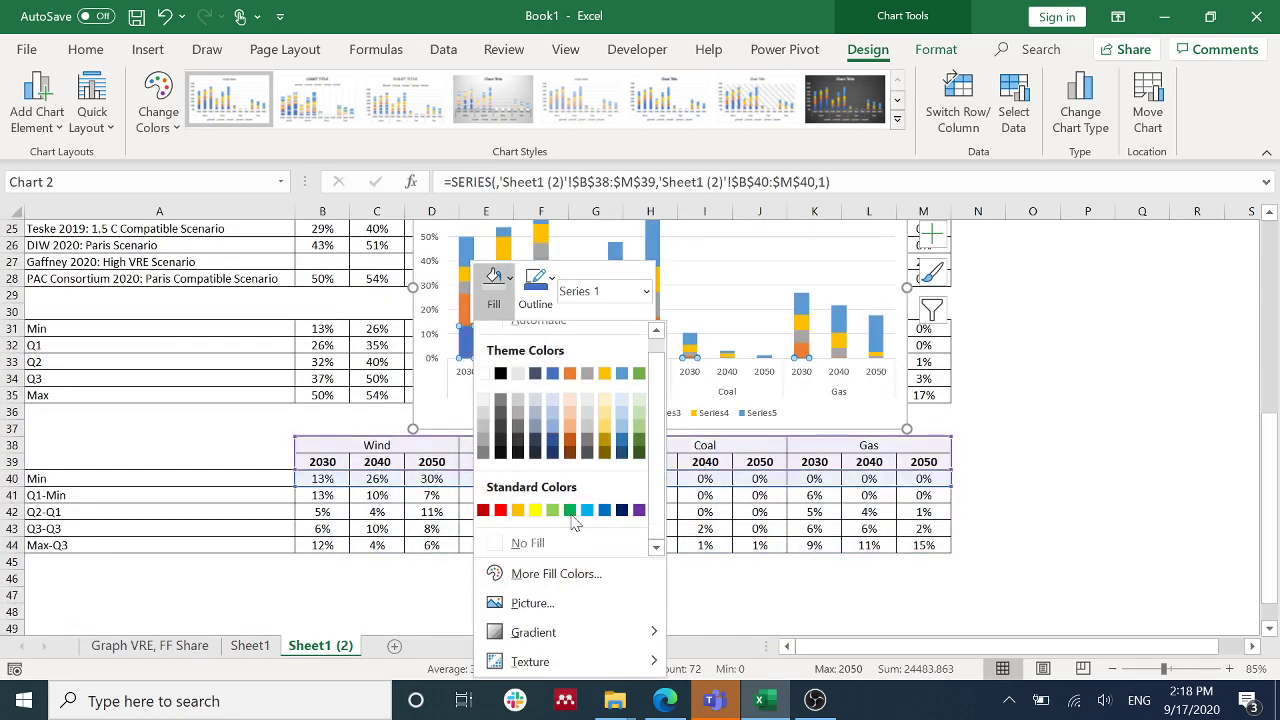
left_click(528, 541)
left_click(331, 379)
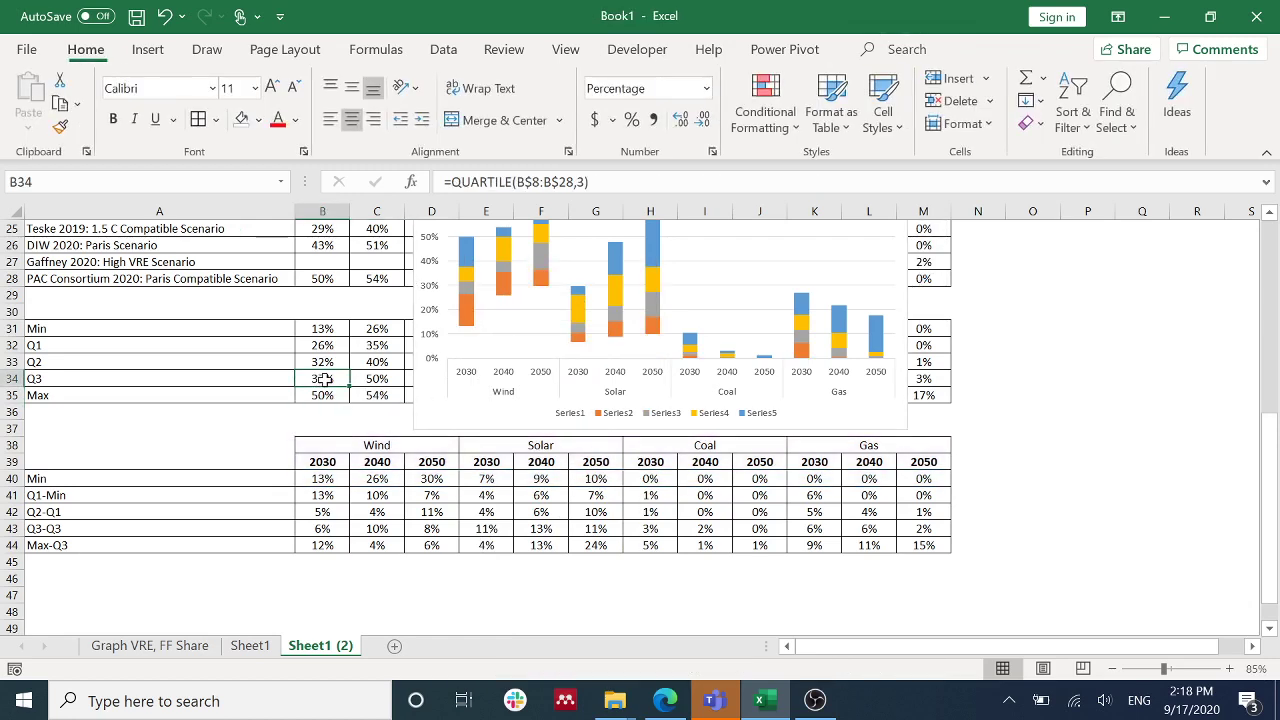
Step: Add error bars to Series2, the Q1-Min series, and set their direction to Minus
left_click(463, 312)
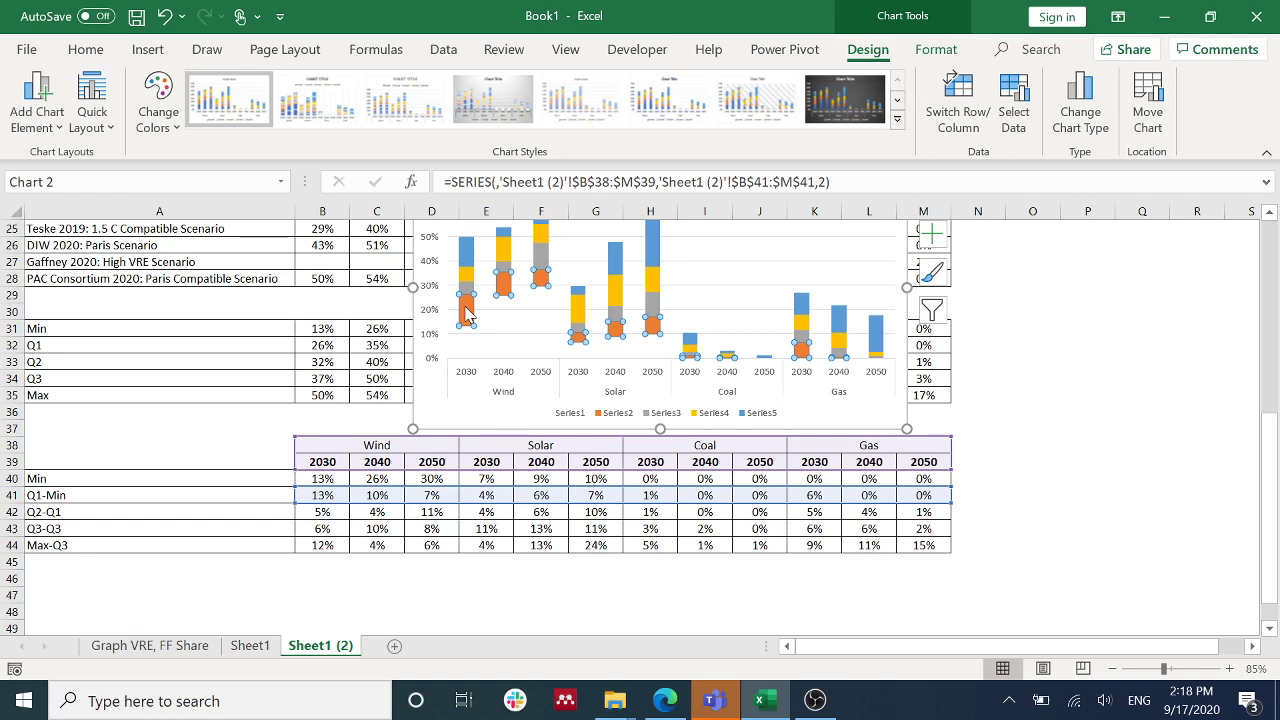
scroll(930, 352, "up", 1)
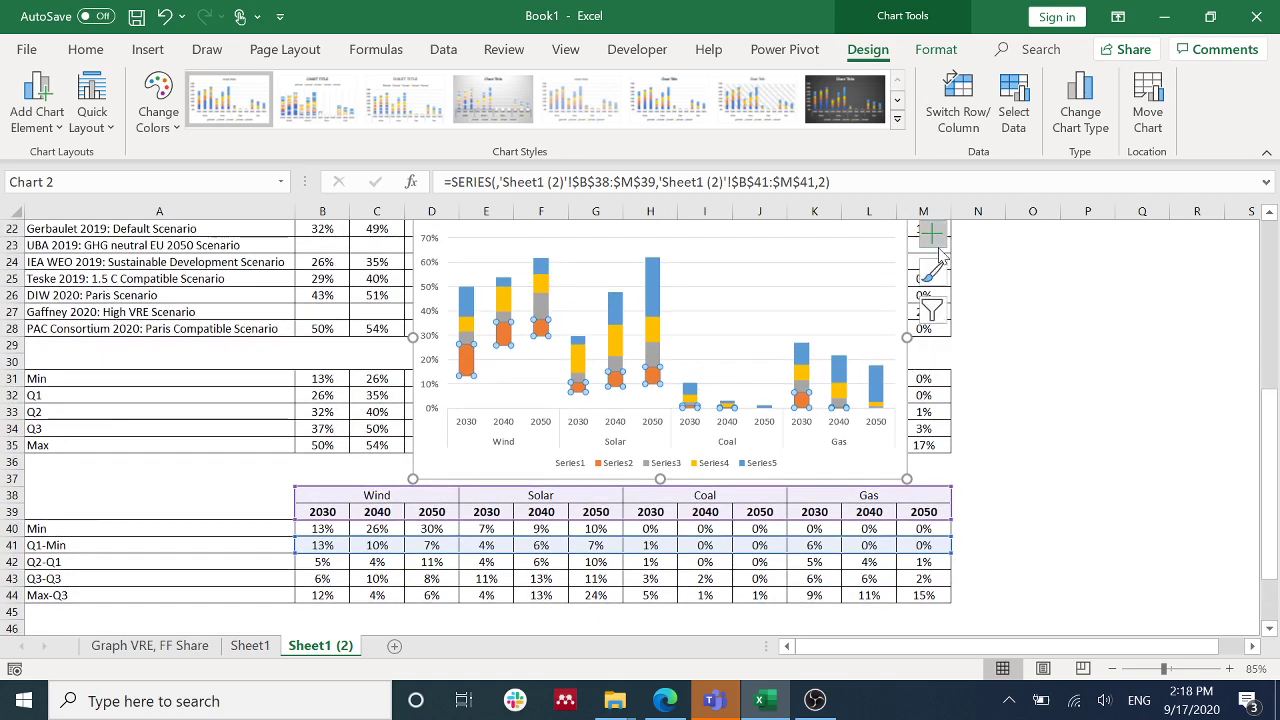
left_click(933, 240)
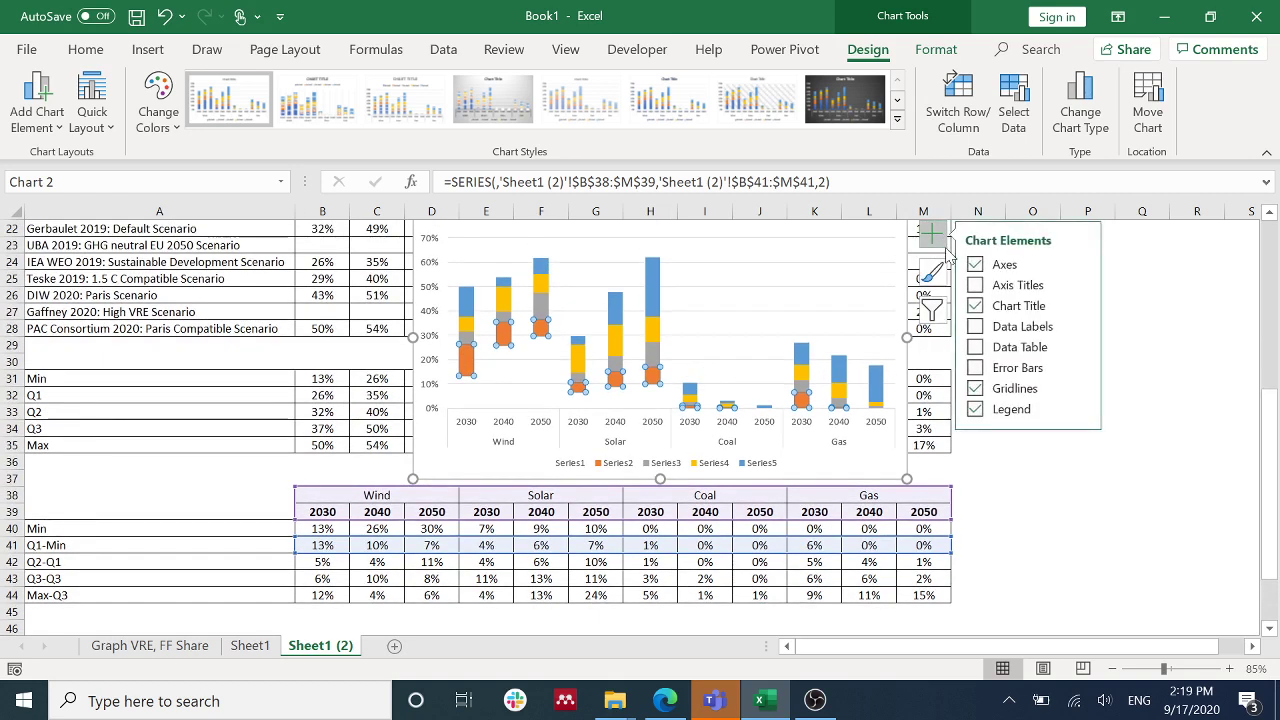
left_click(975, 369)
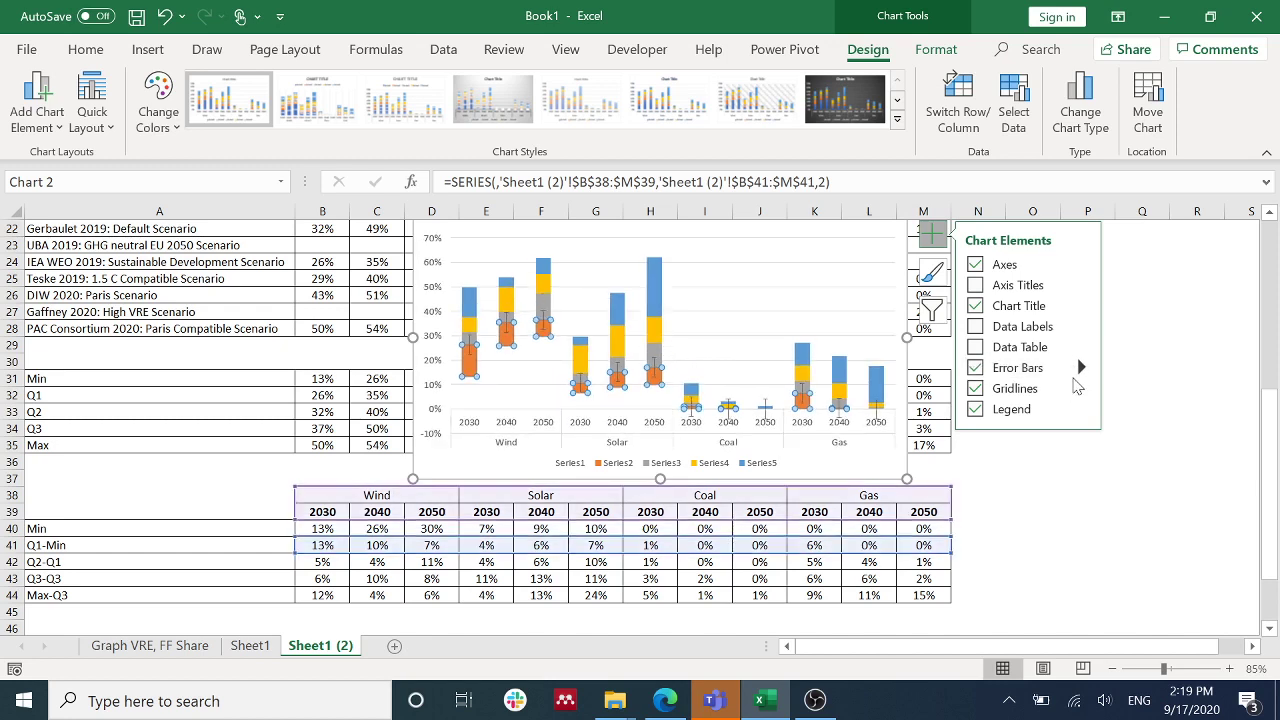
left_click(1081, 369)
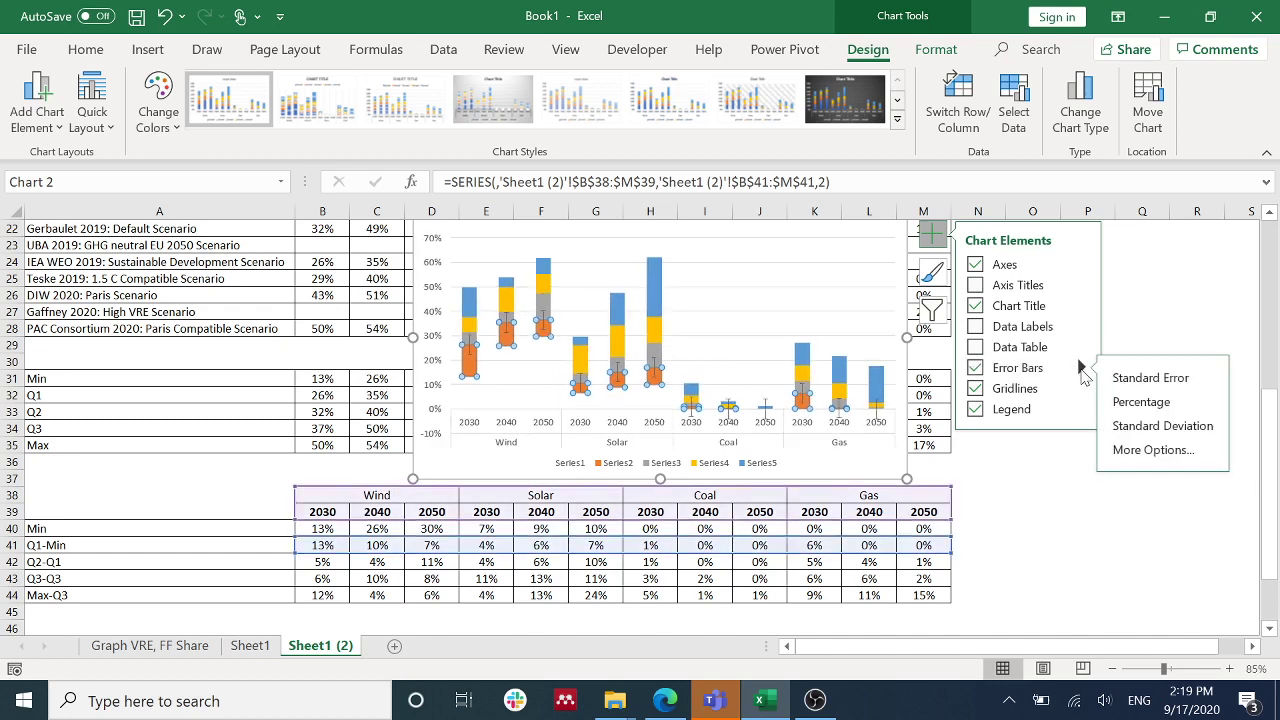
left_click(1127, 452)
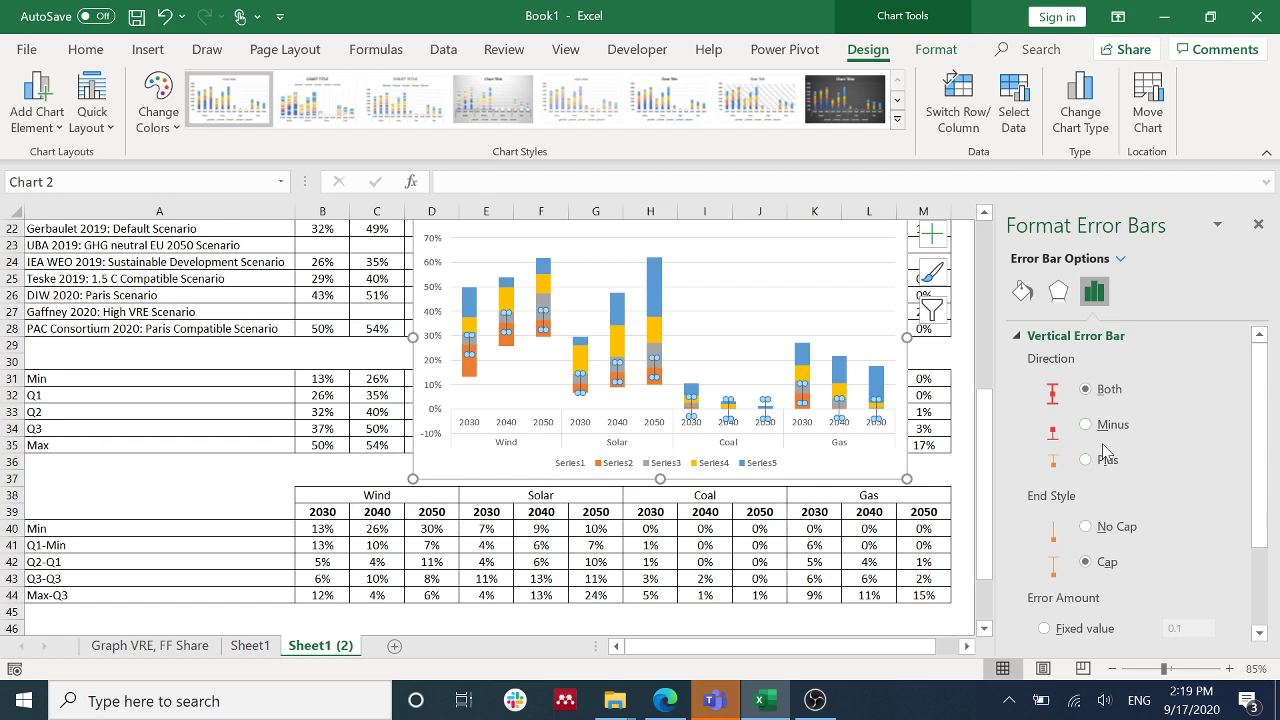
left_click(1104, 428)
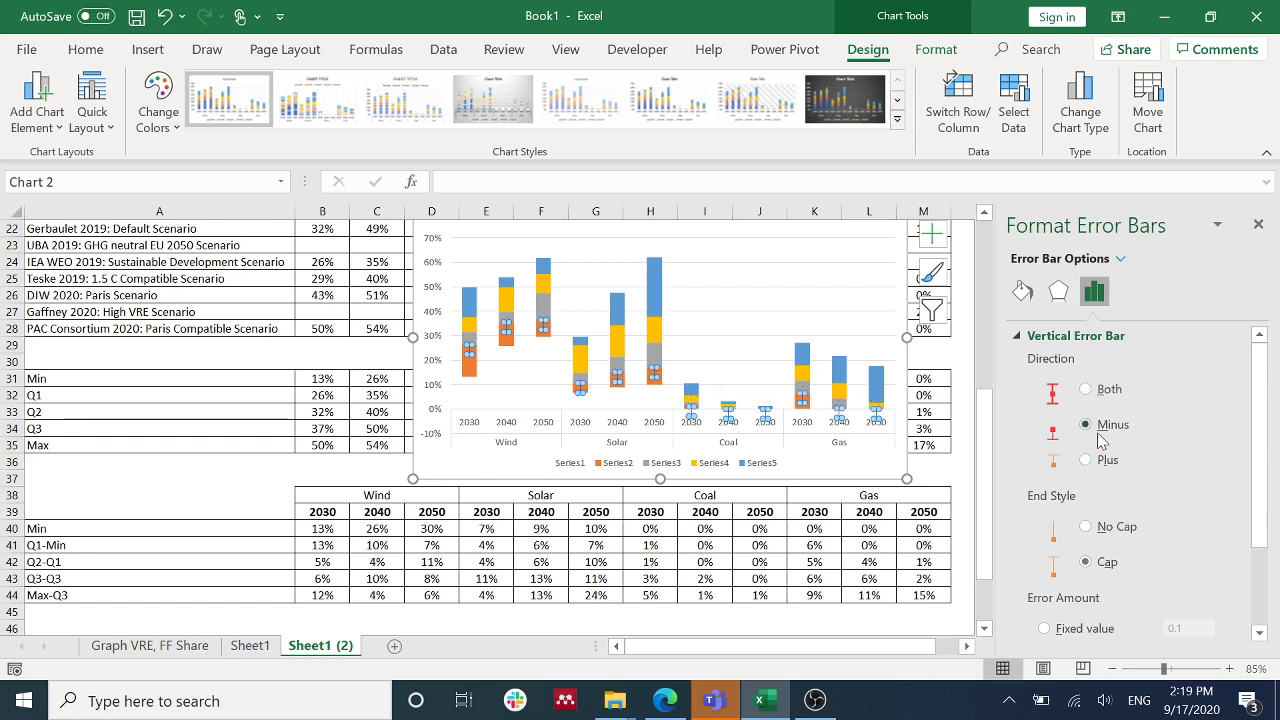
Step: Give Series2's error bars a custom amount, using the Q1-Min values in B41:M41 as the negative error value
scroll(1152, 454, "down", 3)
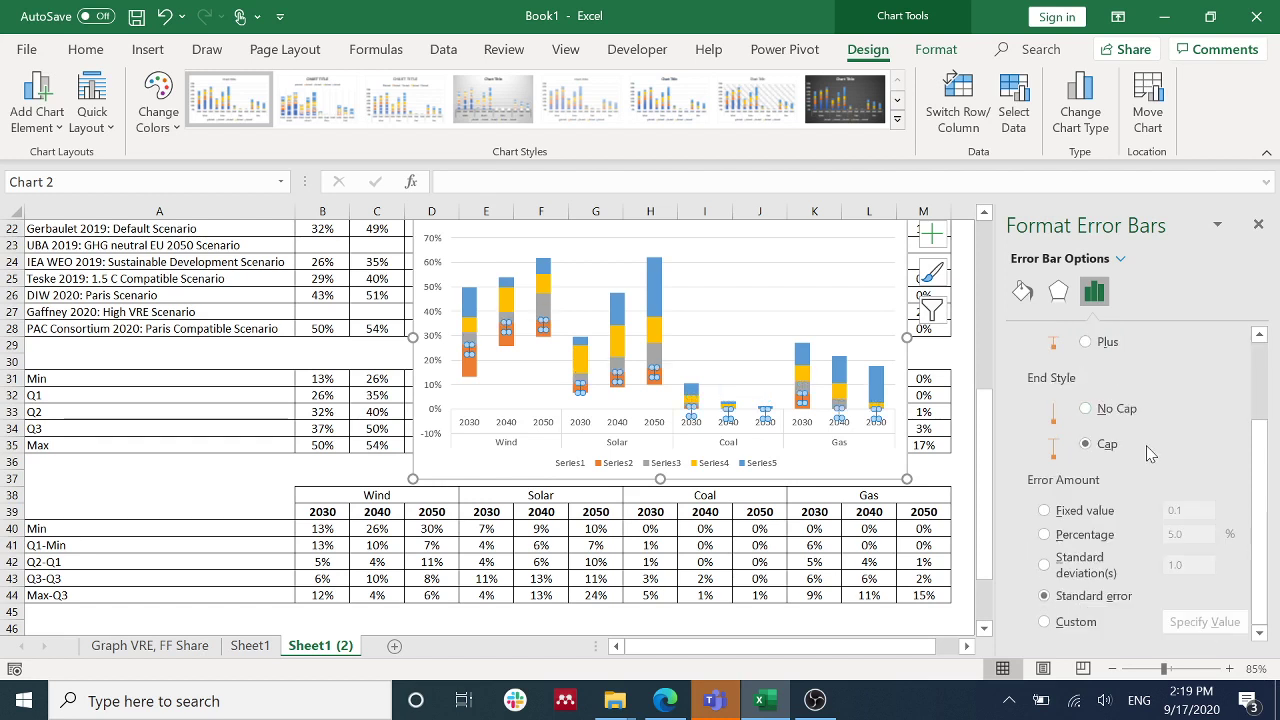
left_click(1070, 624)
left_click(1200, 624)
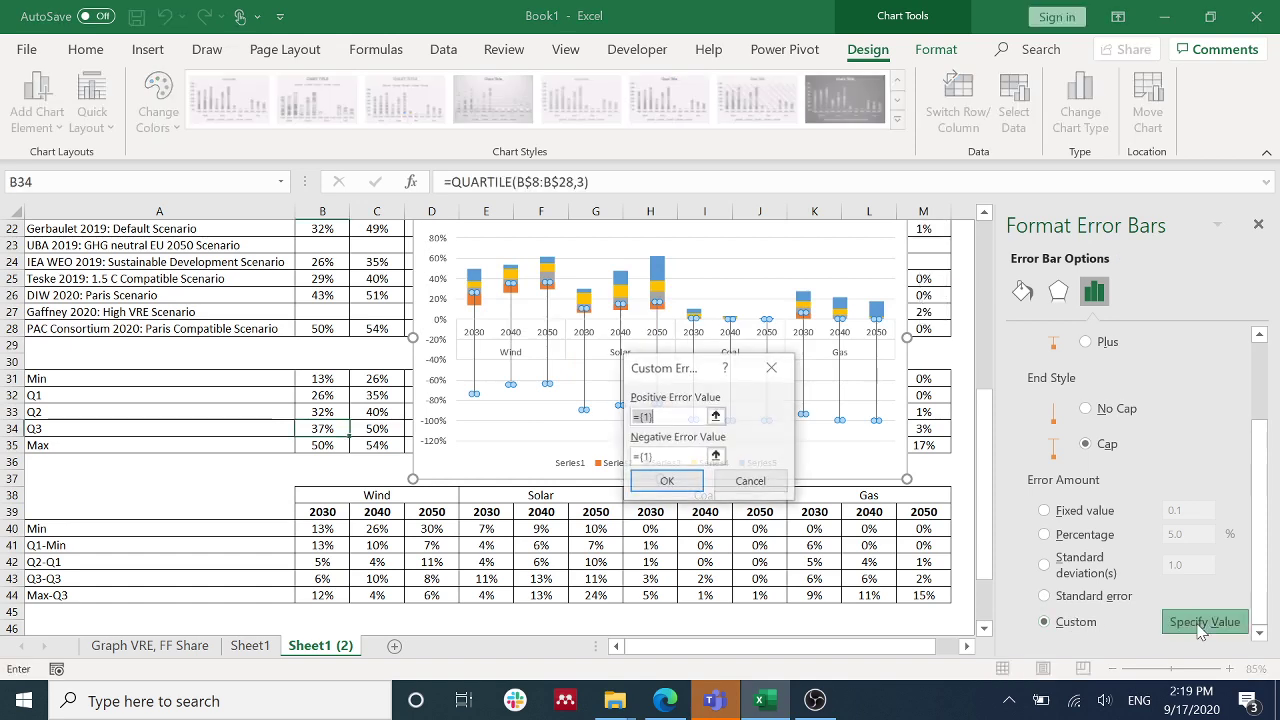
left_click_drag(673, 452, 563, 445)
key("BackSpace")
type("=")
left_click(317, 547)
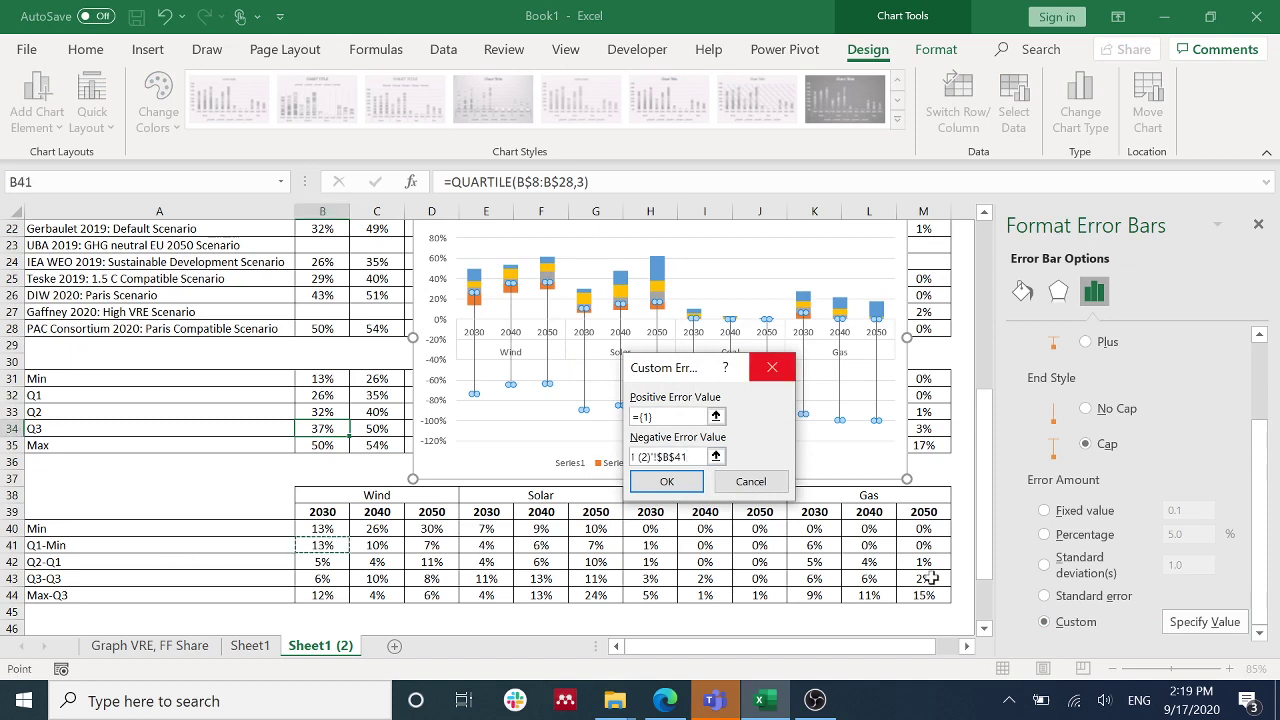
key("ctrl+shift+Right")
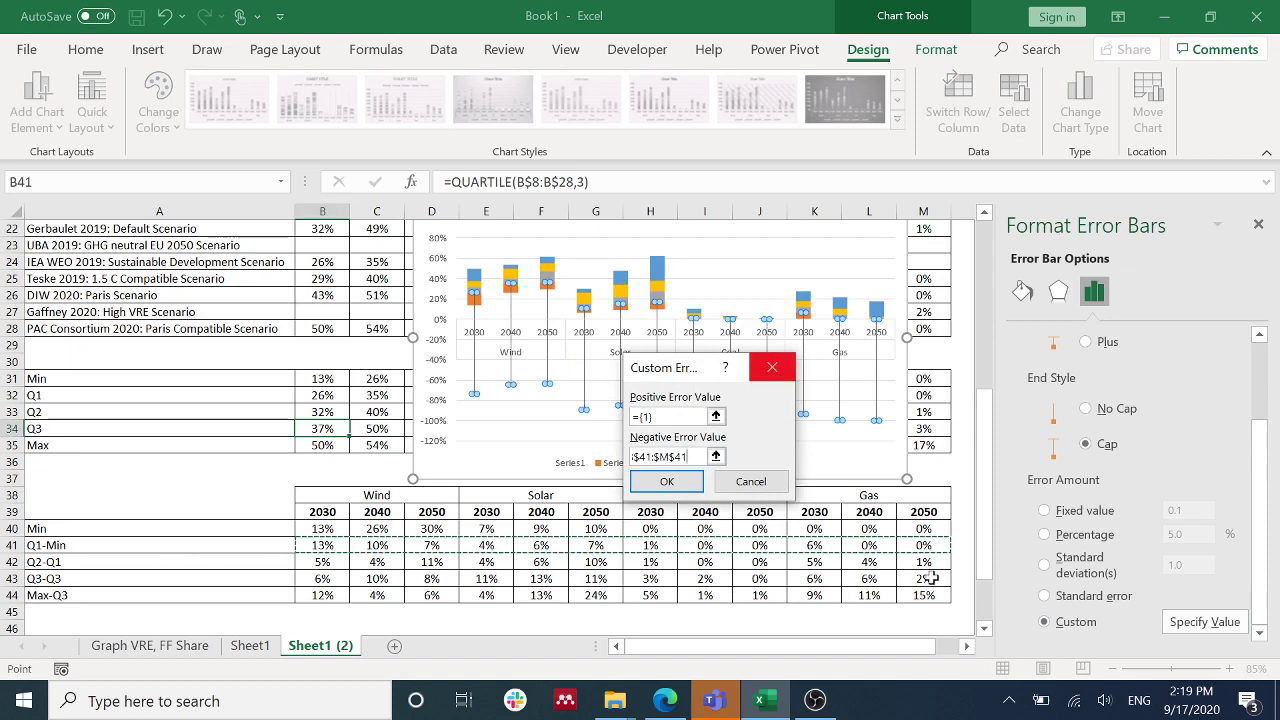
left_click(667, 483)
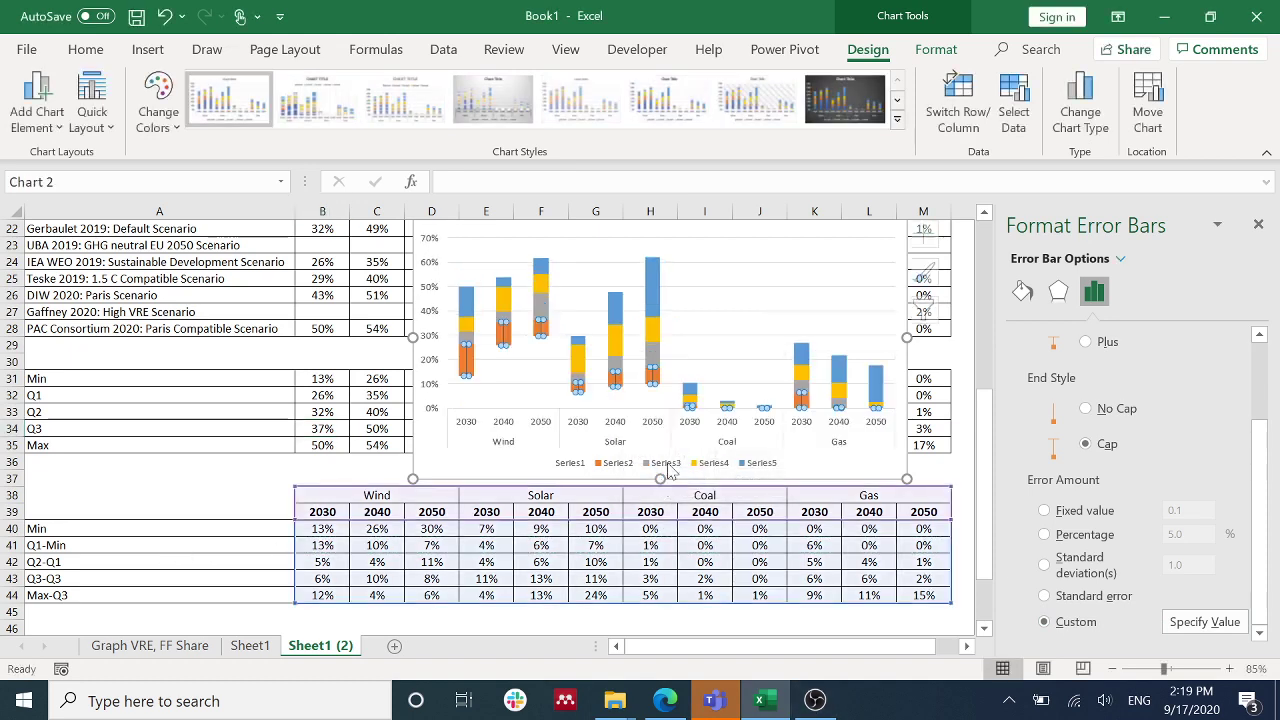
Step: Set the Series2 (Q1-Min) columns to No Fill so only their error bars are drawn
left_click(472, 366)
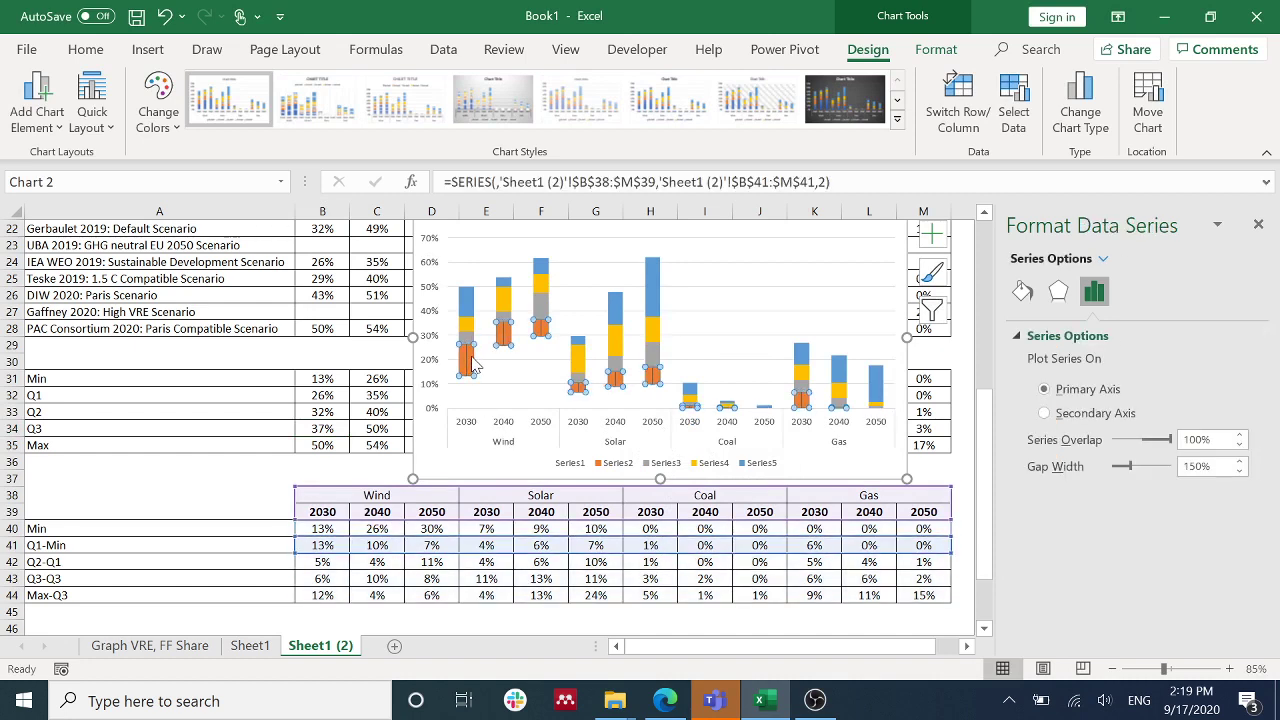
right_click(472, 366)
left_click(497, 300)
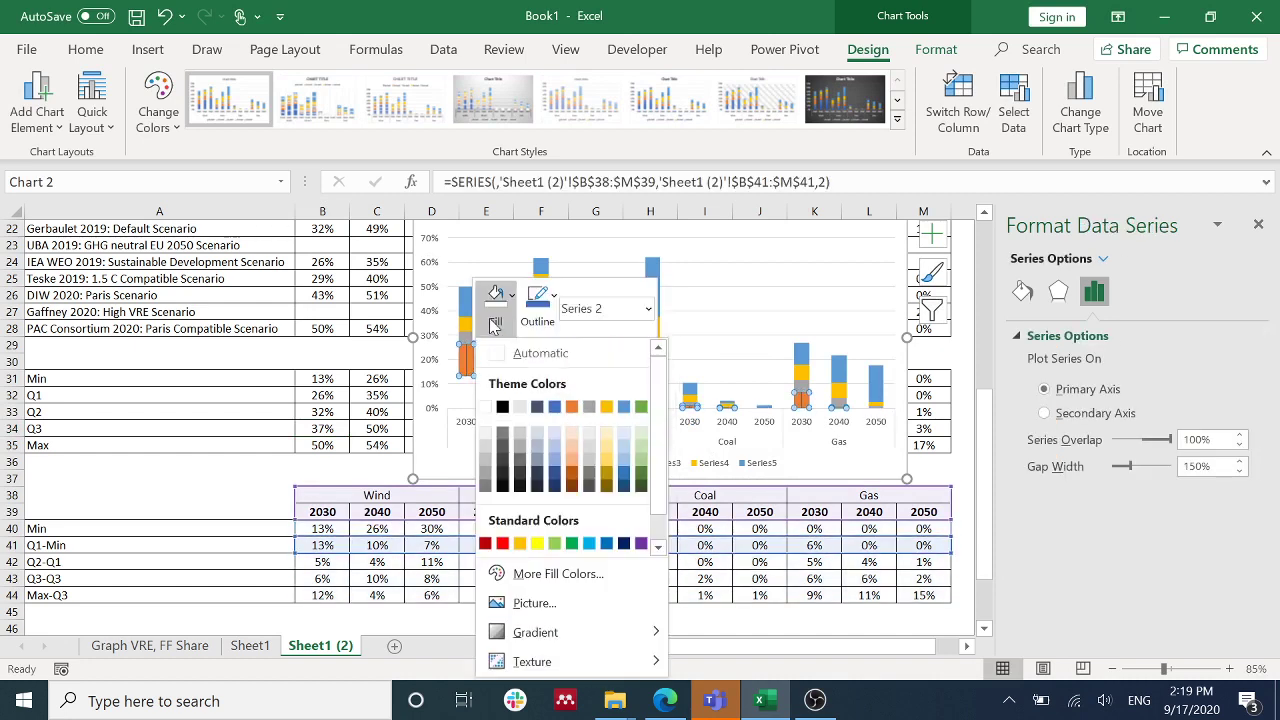
scroll(530, 540, "down", 1)
left_click(520, 537)
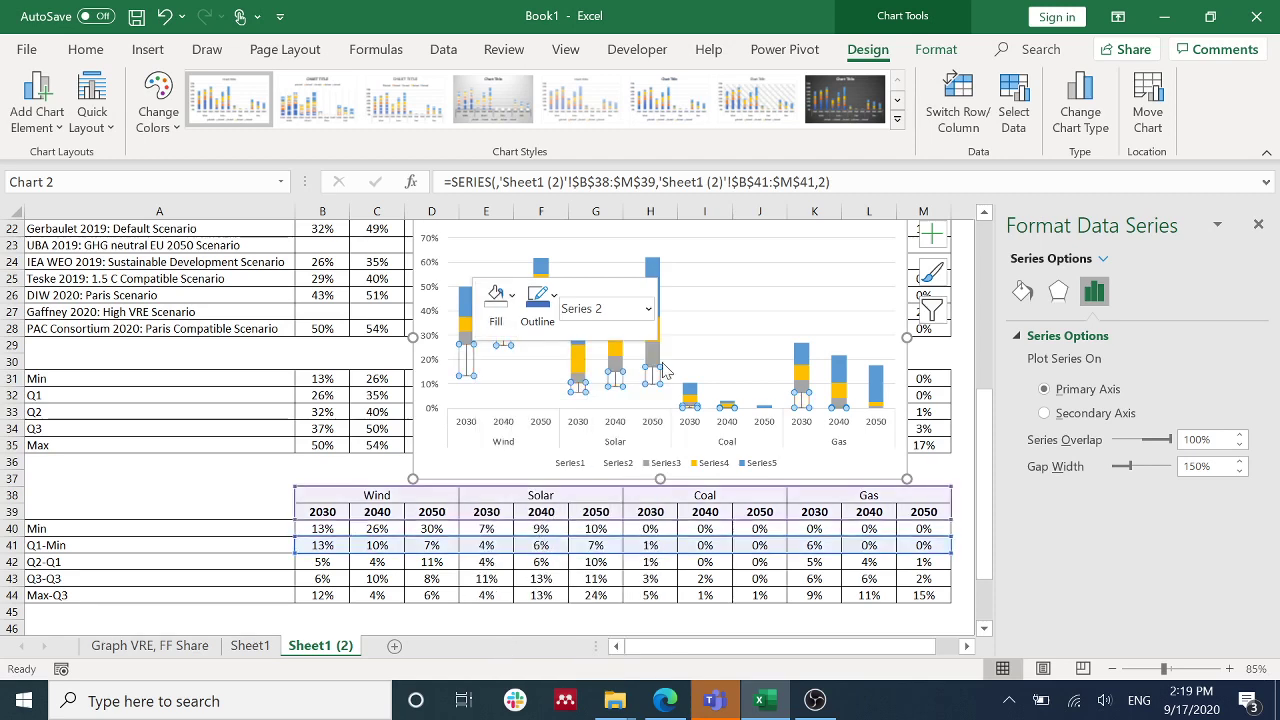
left_click(750, 311)
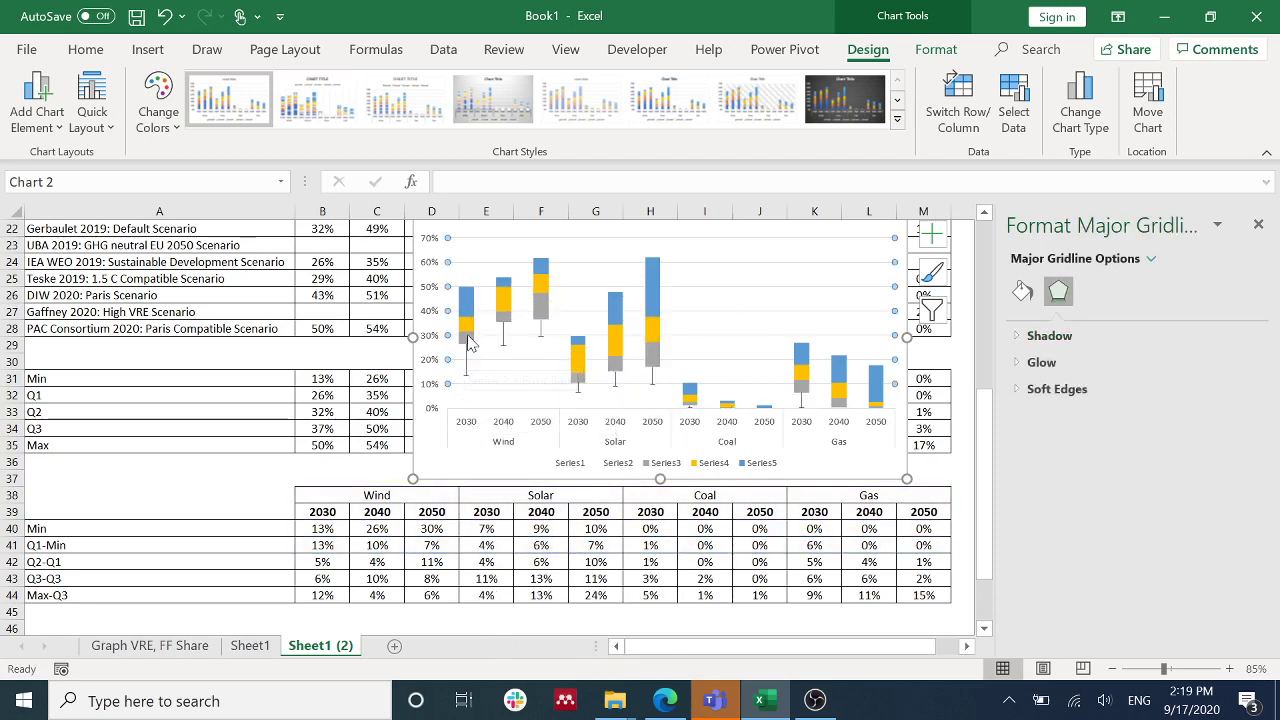
left_click(466, 311)
left_click(470, 334)
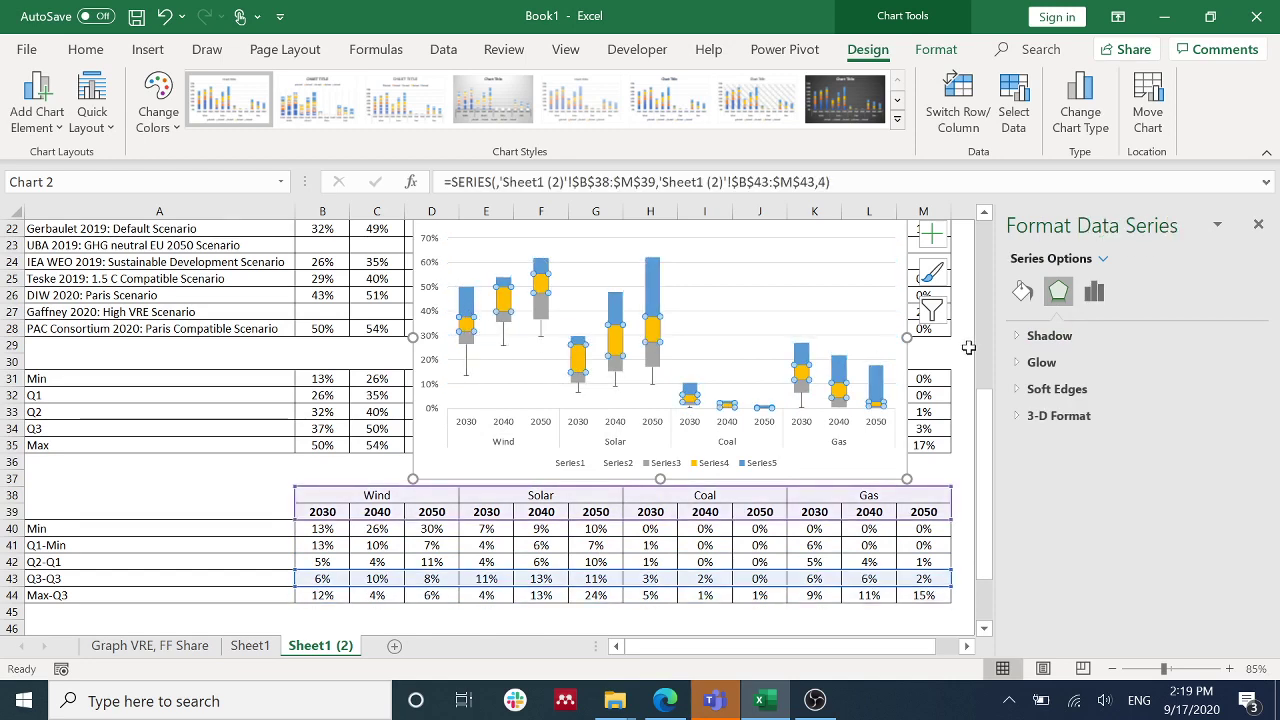
left_click(497, 386)
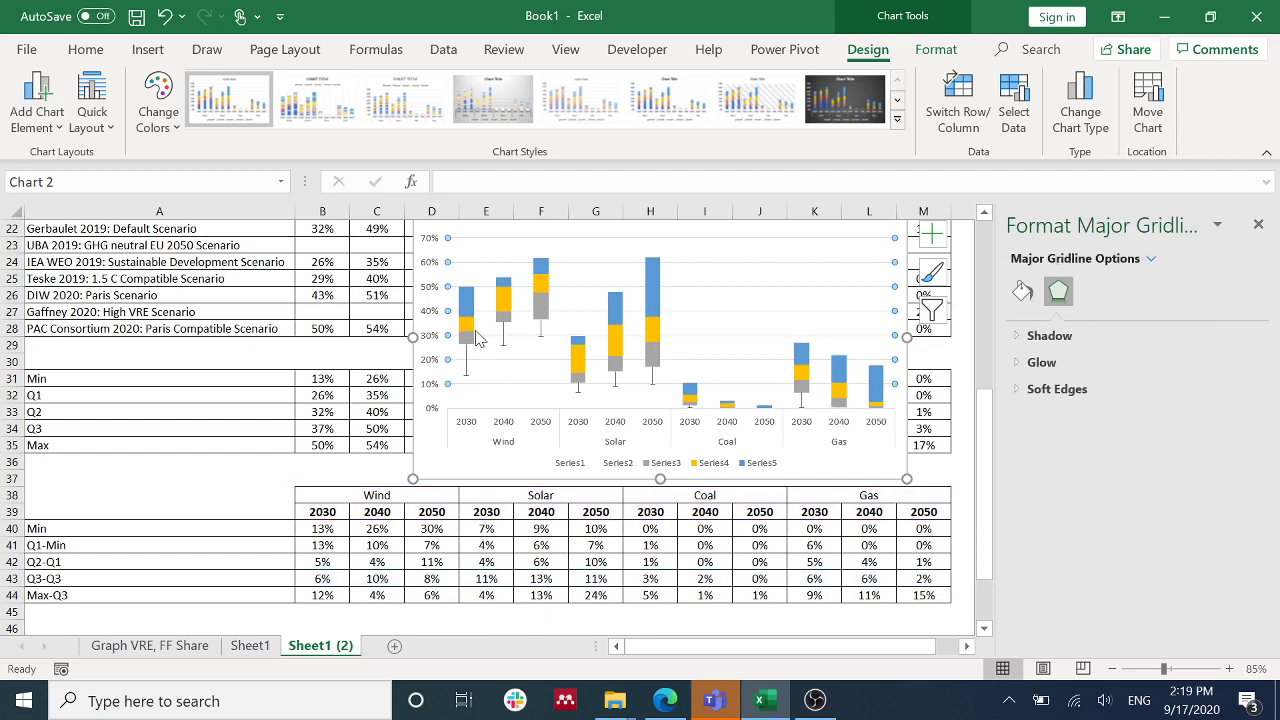
left_click(476, 336)
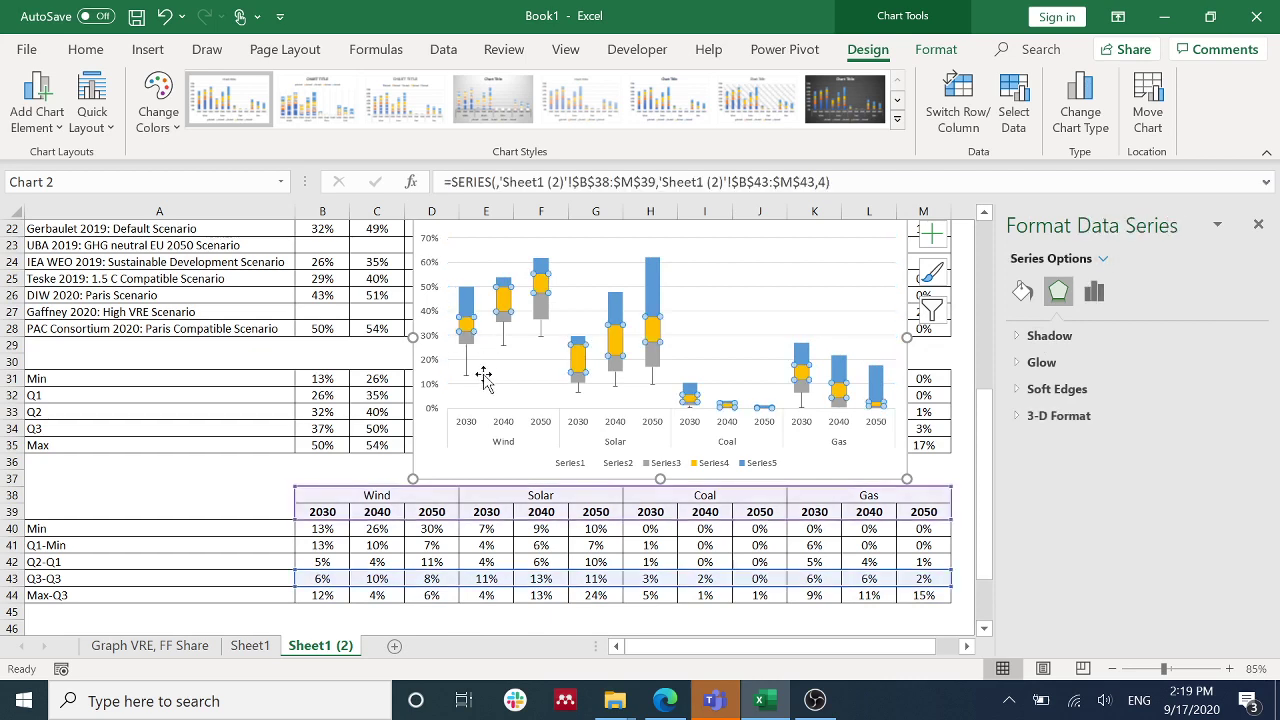
Step: Correct the row label in A43 of the differences table to Q3-Q2
left_click(98, 591)
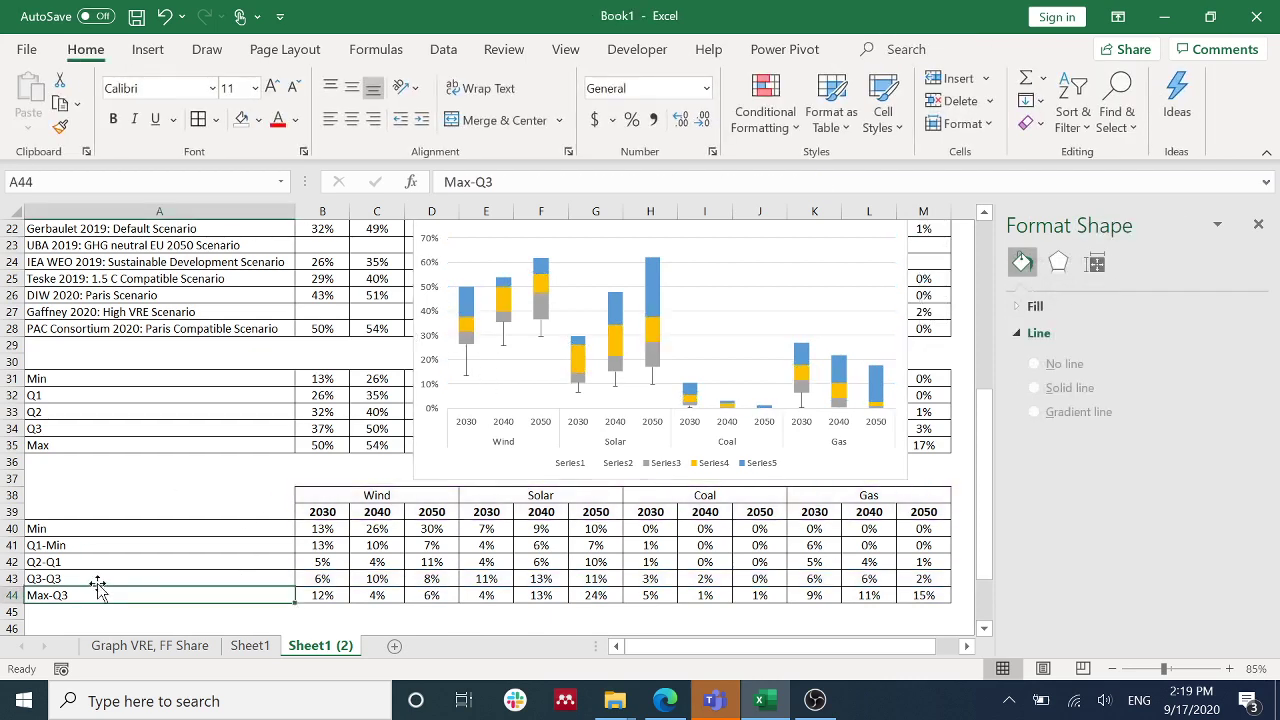
left_click(98, 576)
left_click(482, 182)
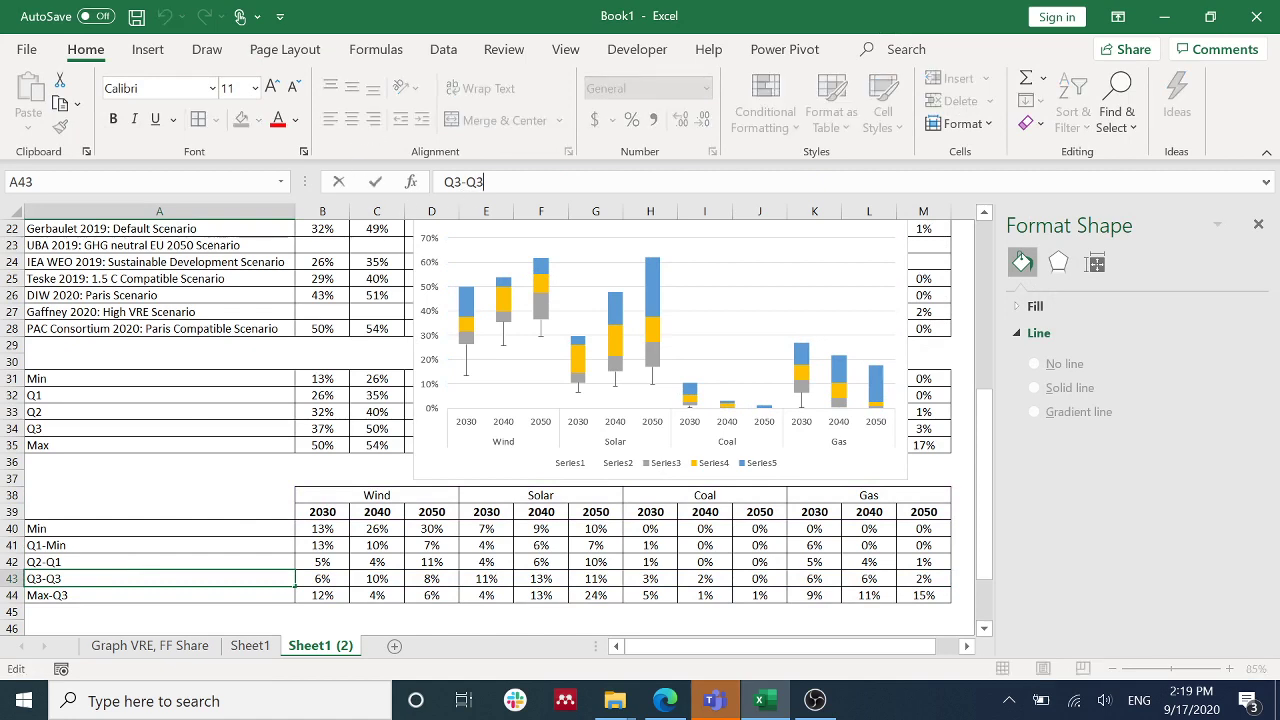
key("Return")
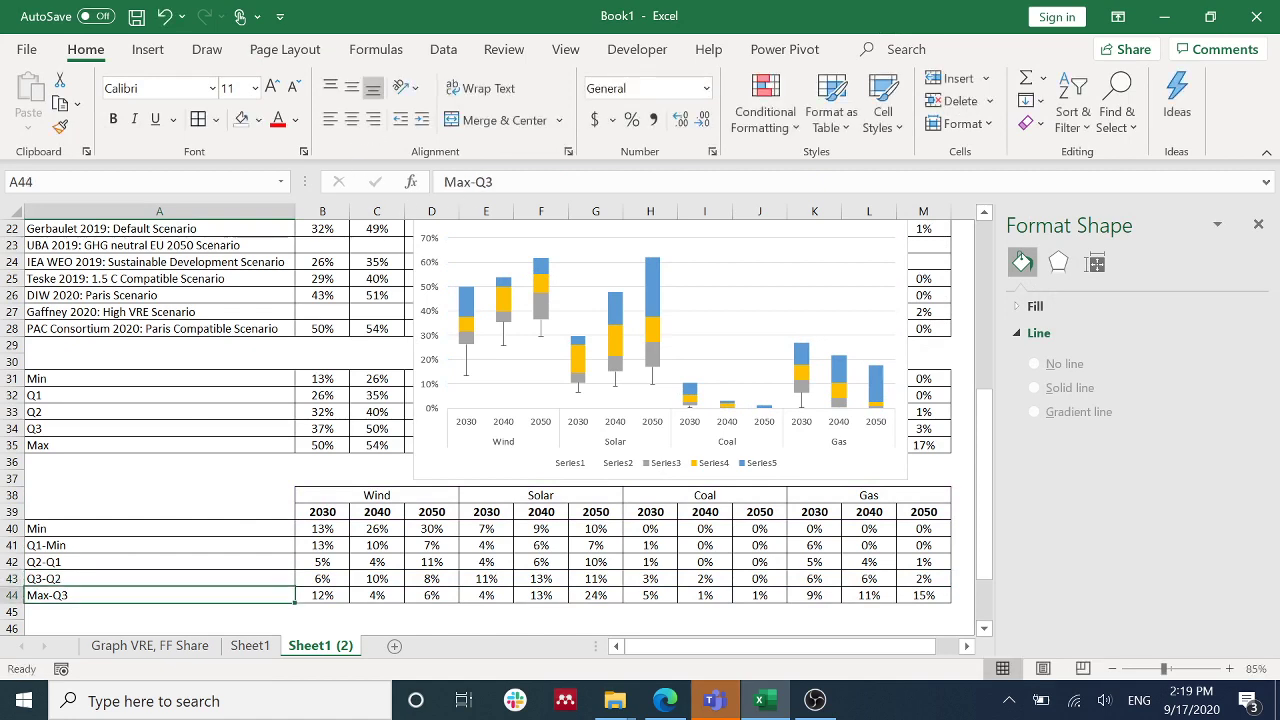
Step: Add error bars to Series4, the Q3-Q2 series, and set their direction to Plus
left_click(463, 330)
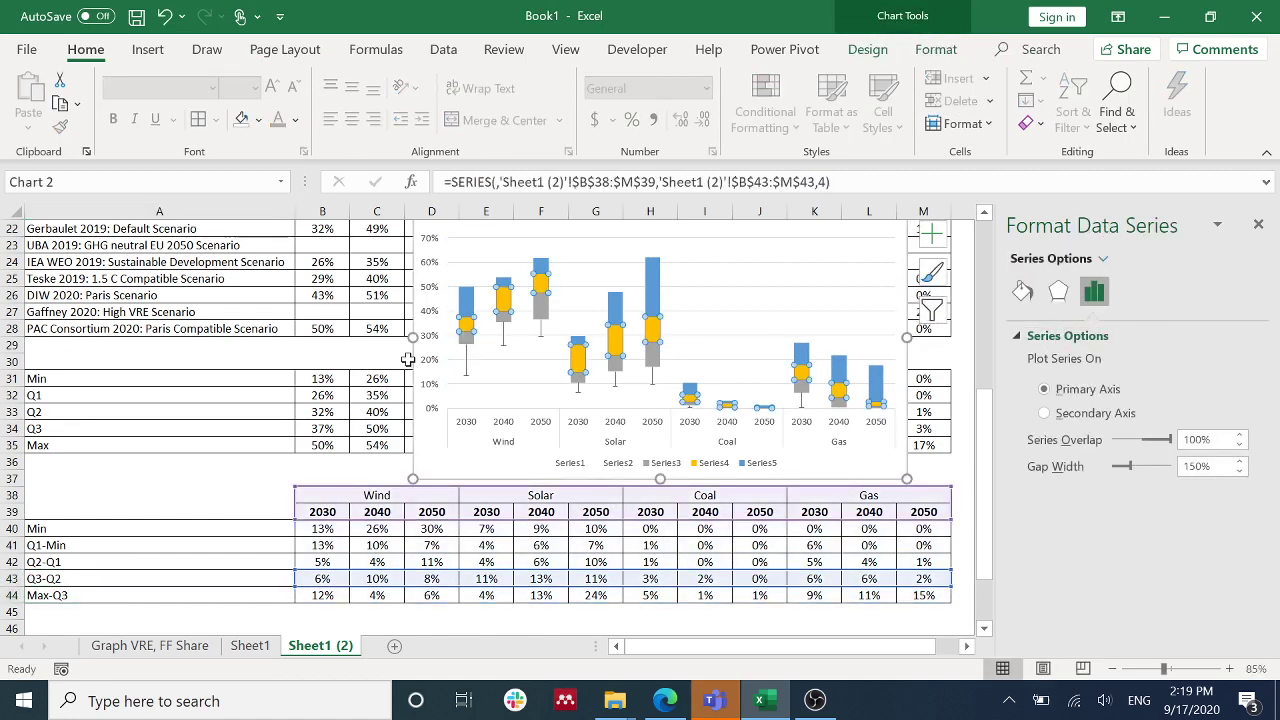
right_click(470, 330)
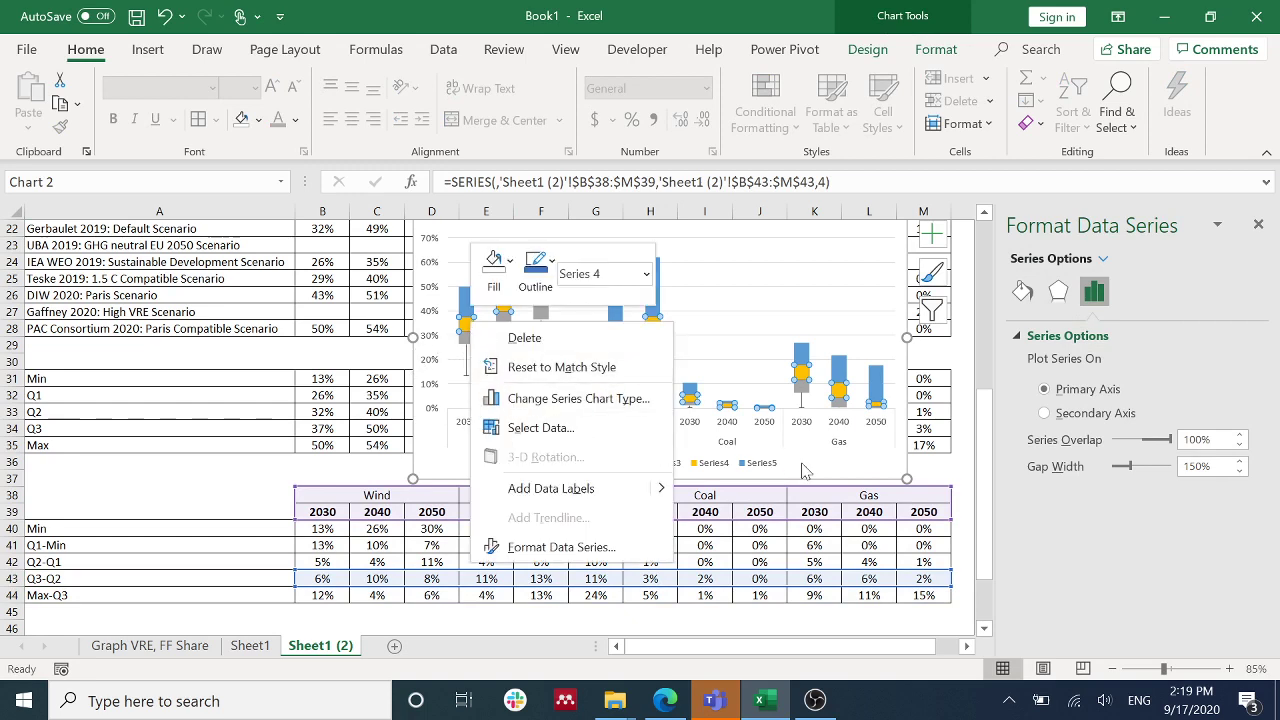
left_click(929, 238)
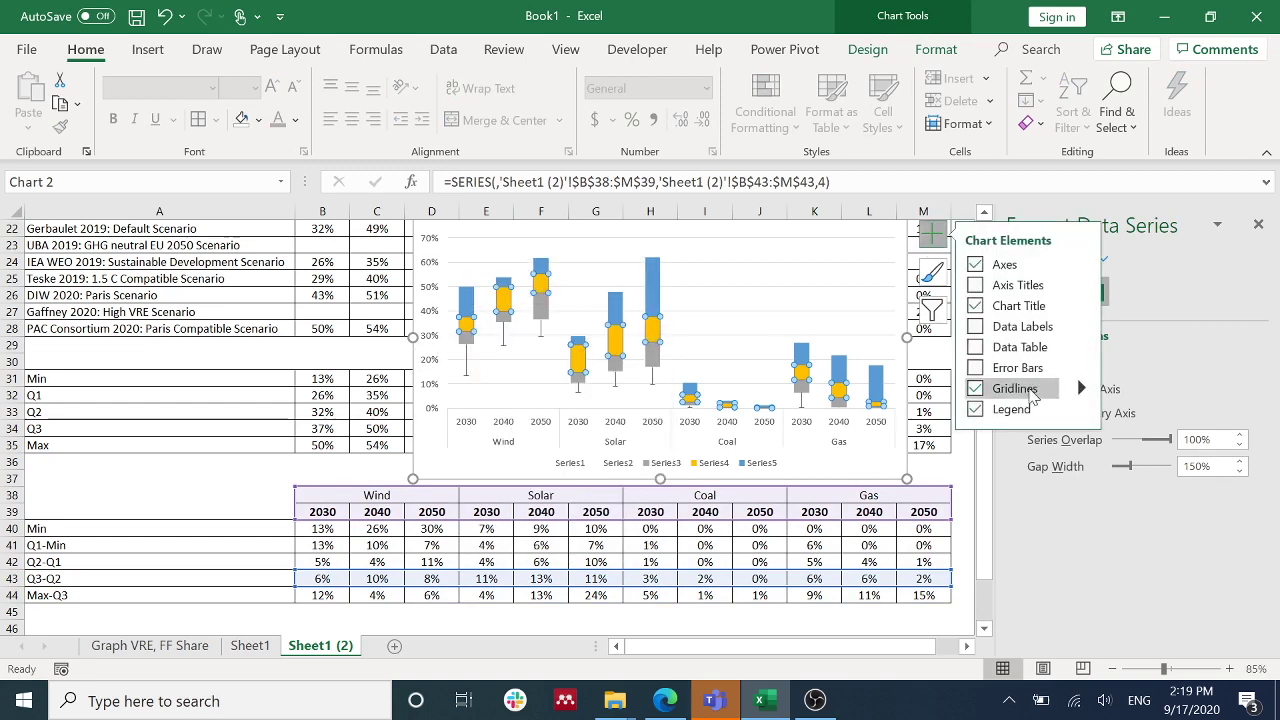
mouse_move(1081, 367)
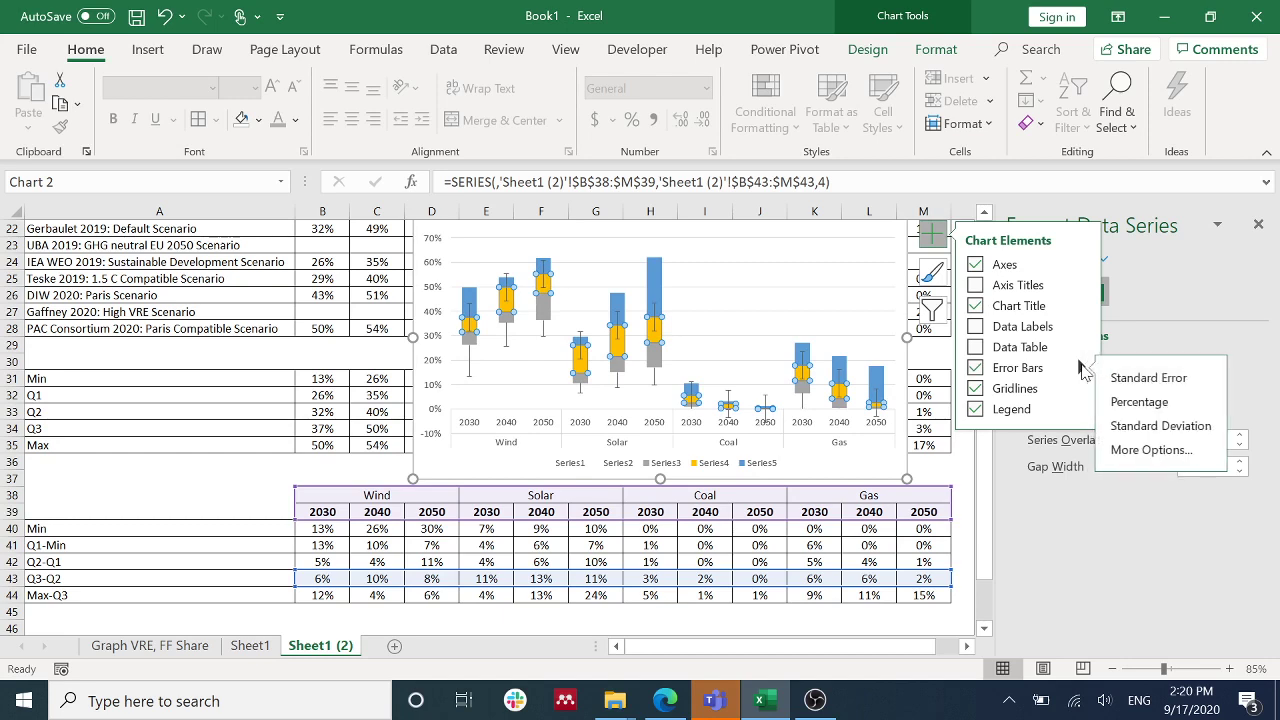
left_click(1147, 455)
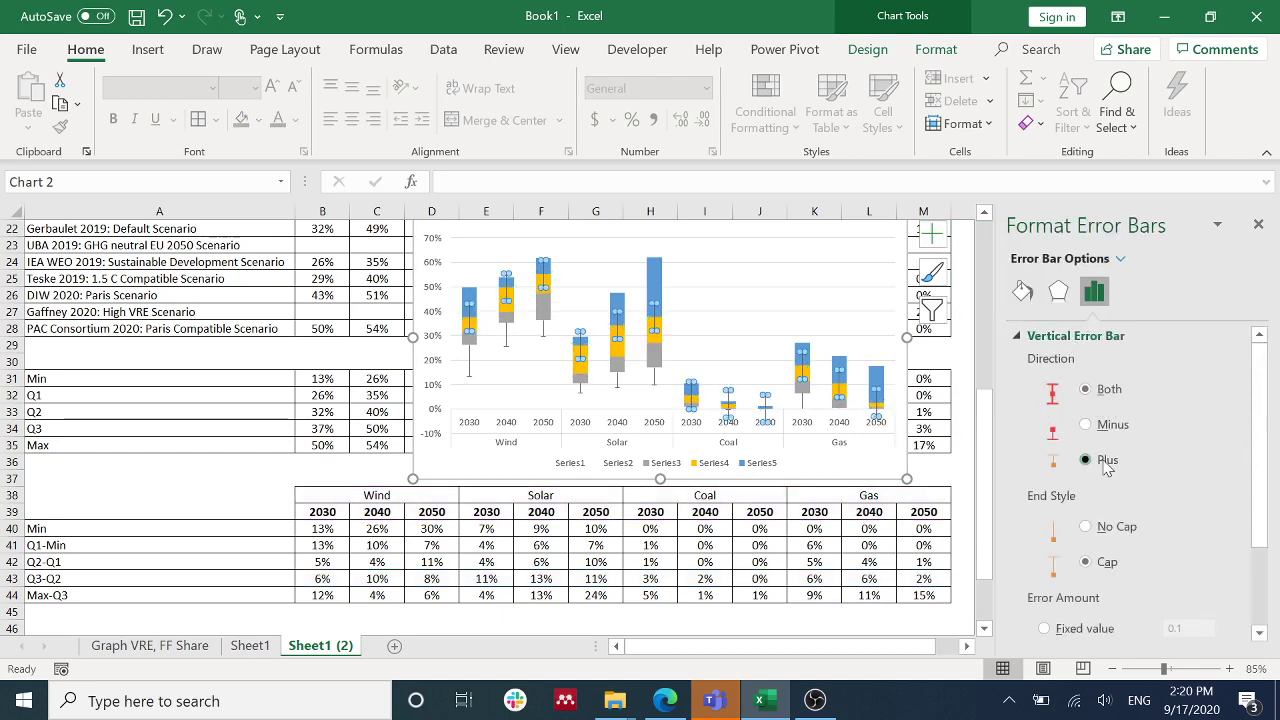
Step: Give Series4's error bars a custom amount, using the Max-Q3 values in B44:M44 as the positive error value
scroll(1115, 465, "down", 3)
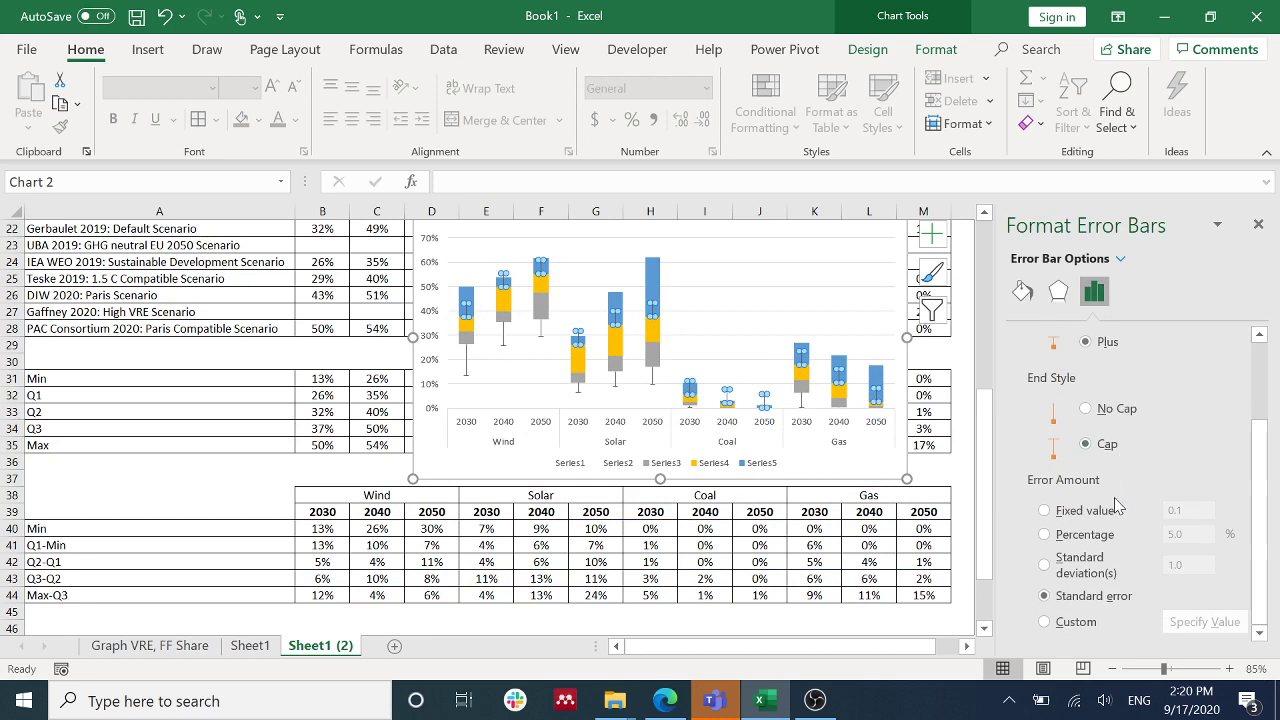
left_click(1078, 622)
left_click(1204, 622)
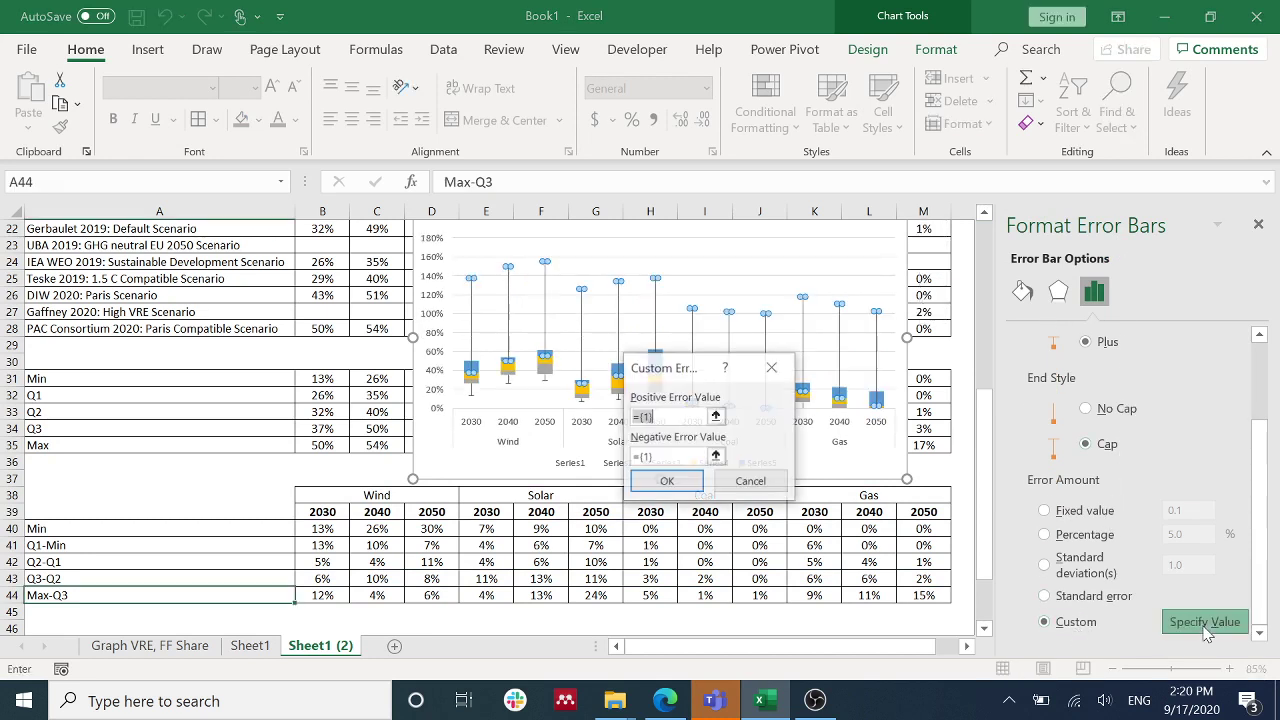
key("BackSpace")
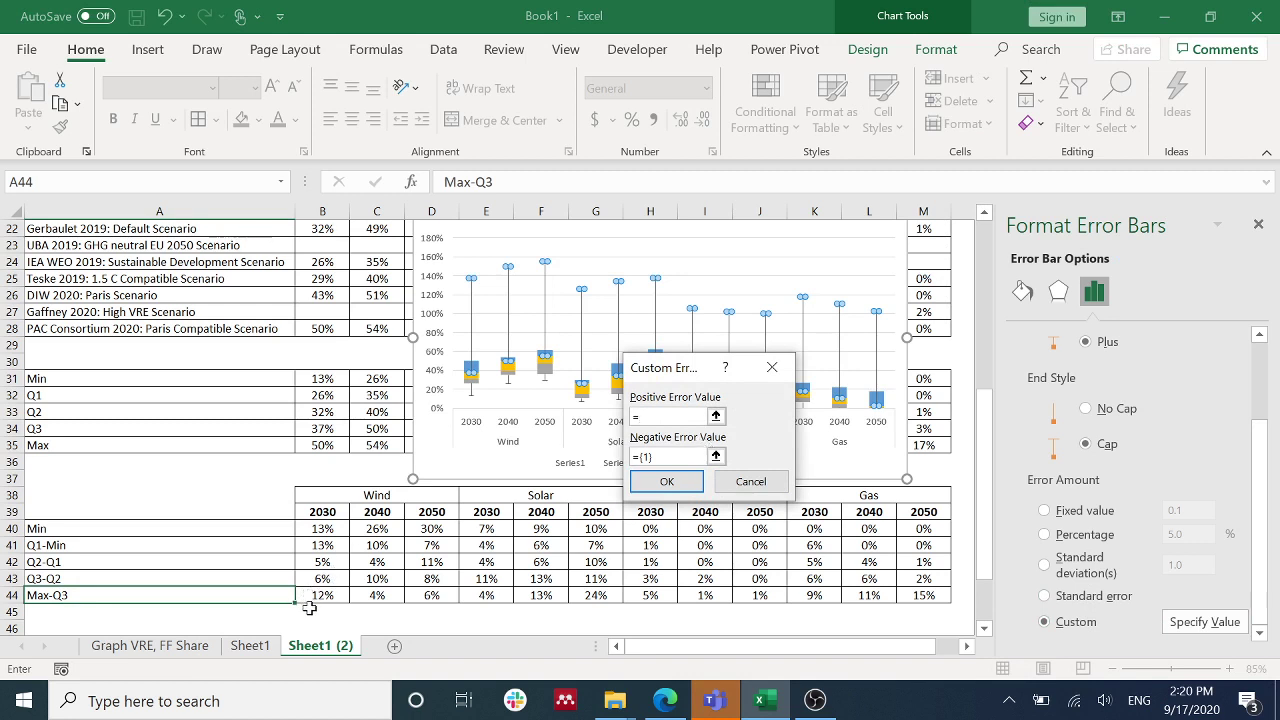
left_click(319, 597)
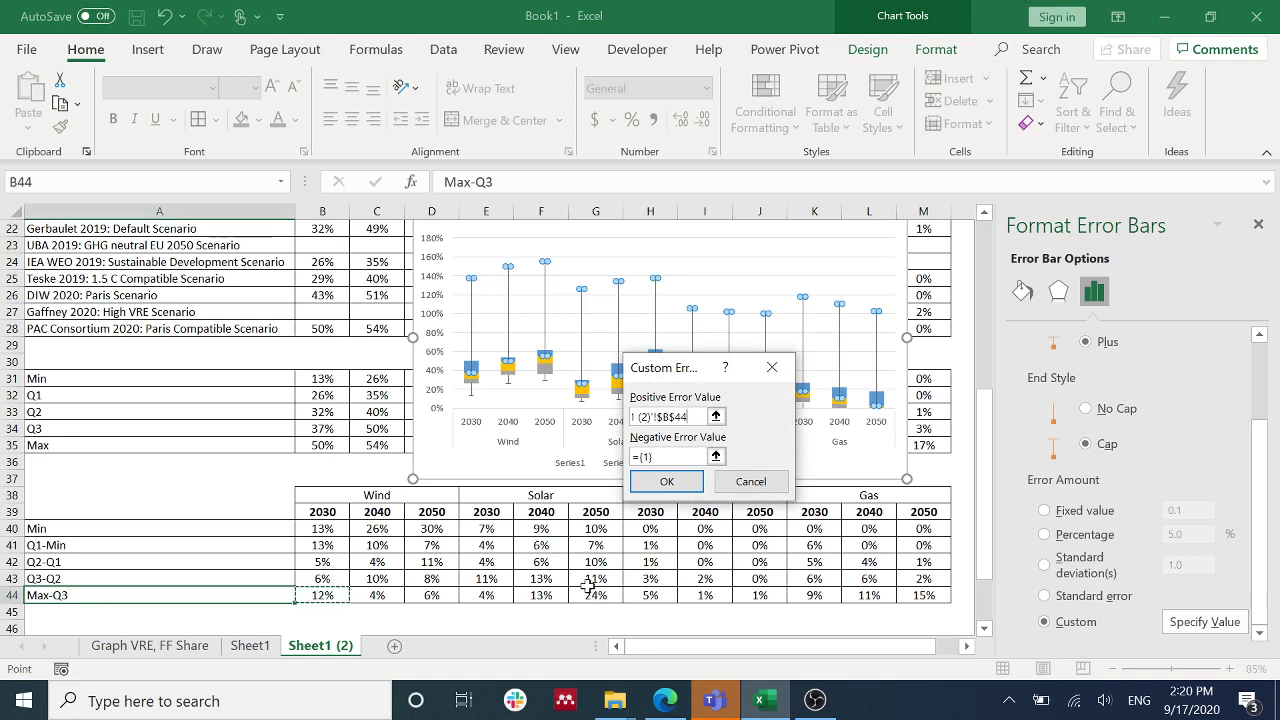
left_click(666, 481)
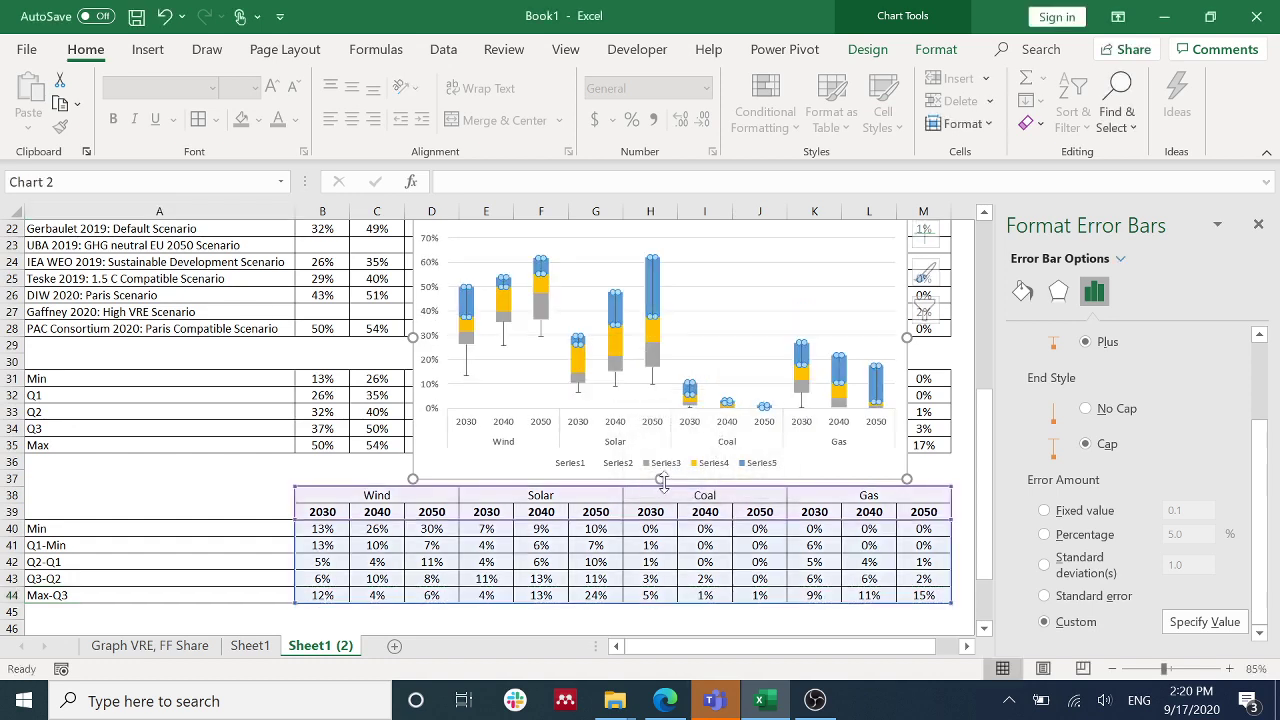
Step: Set the topmost chart series, Series5 with the Max-Q3 values, to No Fill
left_click(490, 342)
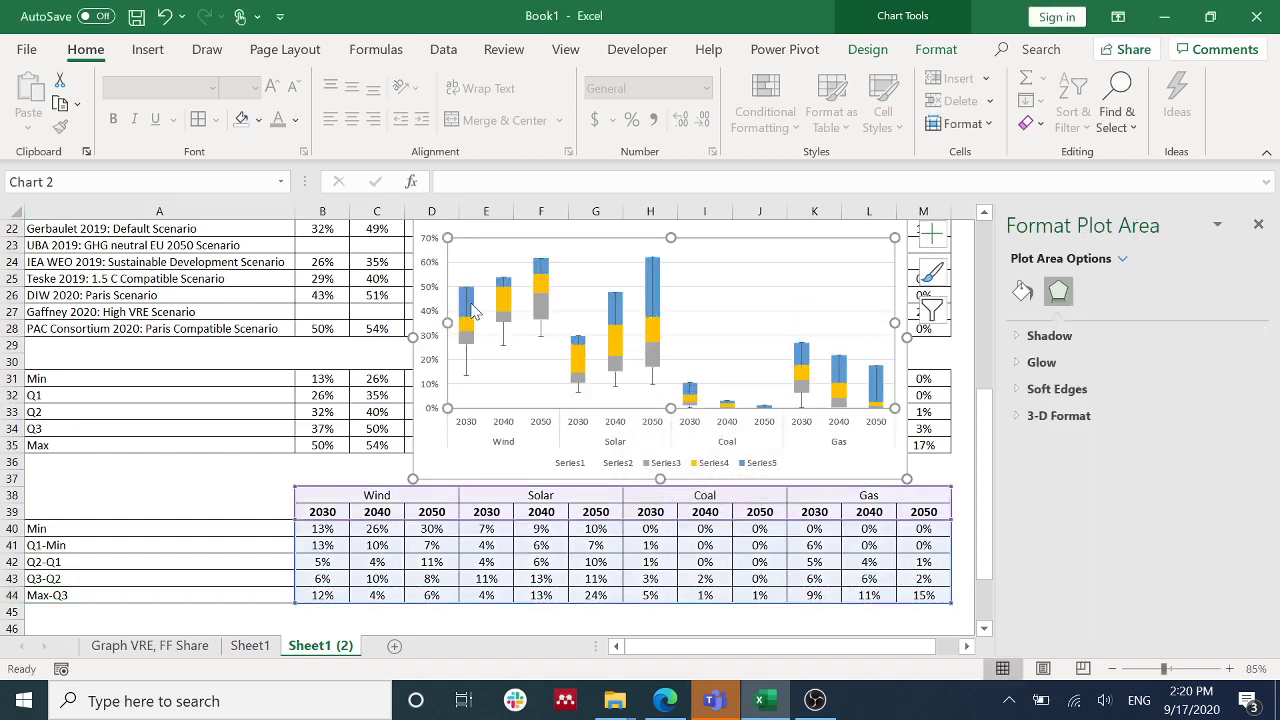
left_click(474, 311)
right_click(474, 311)
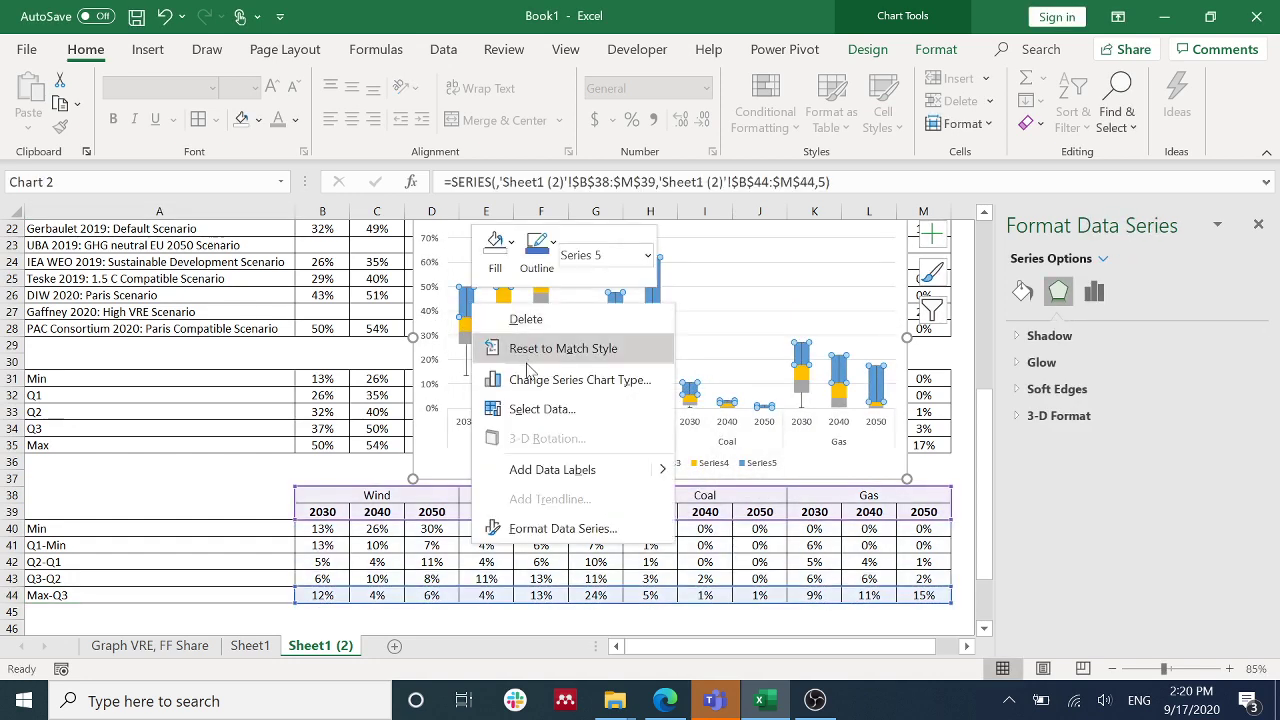
left_click(495, 252)
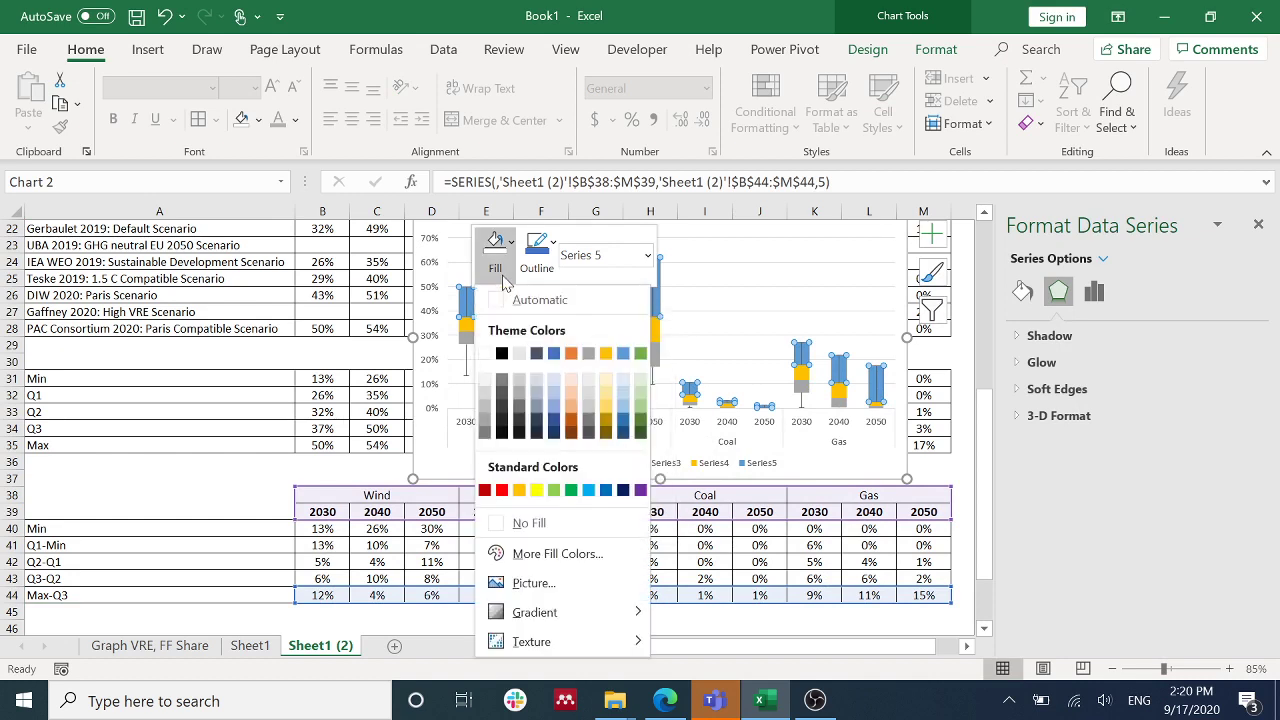
left_click(511, 523)
left_click(318, 411)
Step: Move the chart down the sheet so that its upper edge sits at about row 40
scroll(558, 465, "up", 1)
scroll(558, 465, "up", 2)
left_click_drag(503, 320, 474, 474)
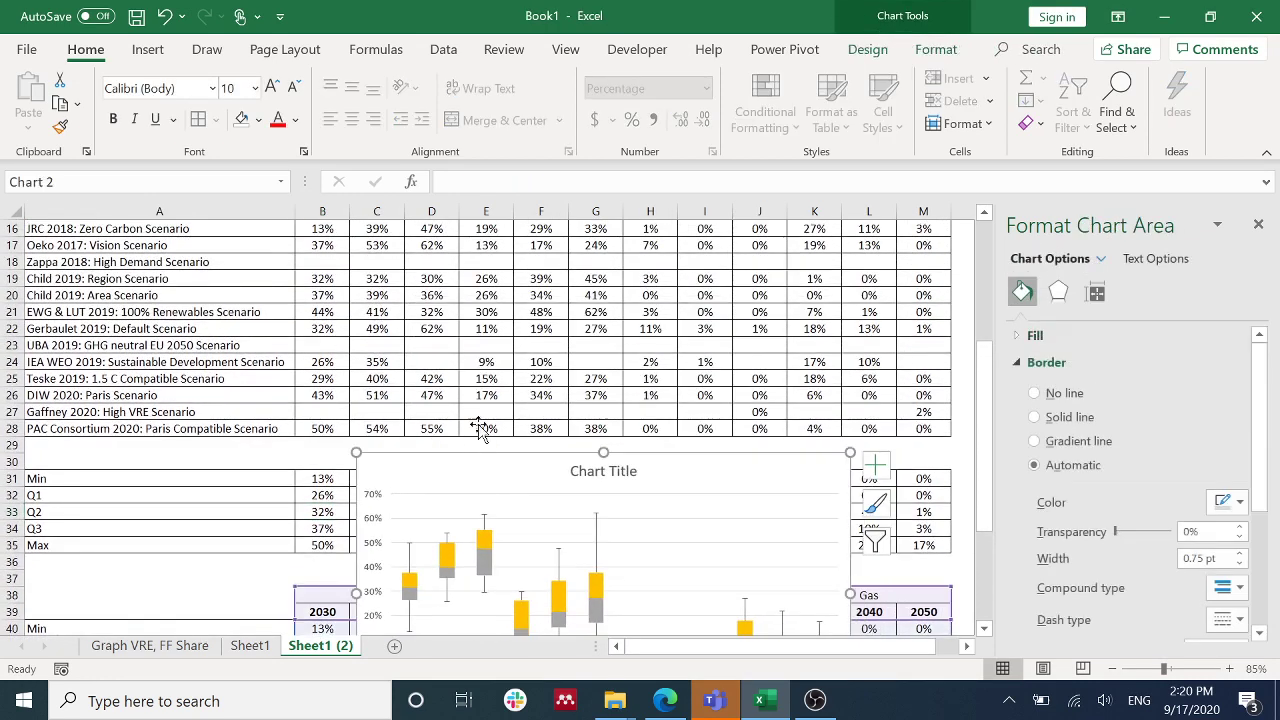
scroll(480, 440, "down", 5)
scroll(480, 430, "up", 1)
left_click_drag(457, 286, 445, 458)
scroll(440, 470, "down", 2)
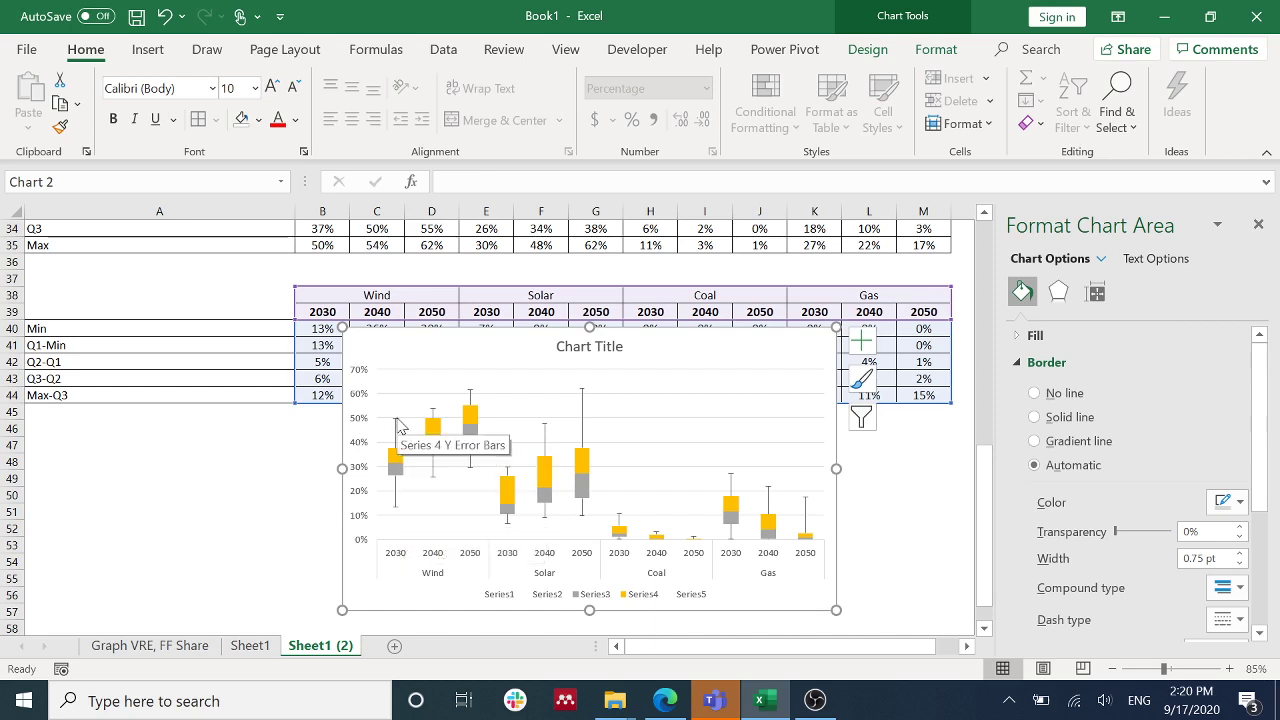
Step: Link the chart title to the sheet heading in cell A1
left_click(565, 348)
left_click(565, 348)
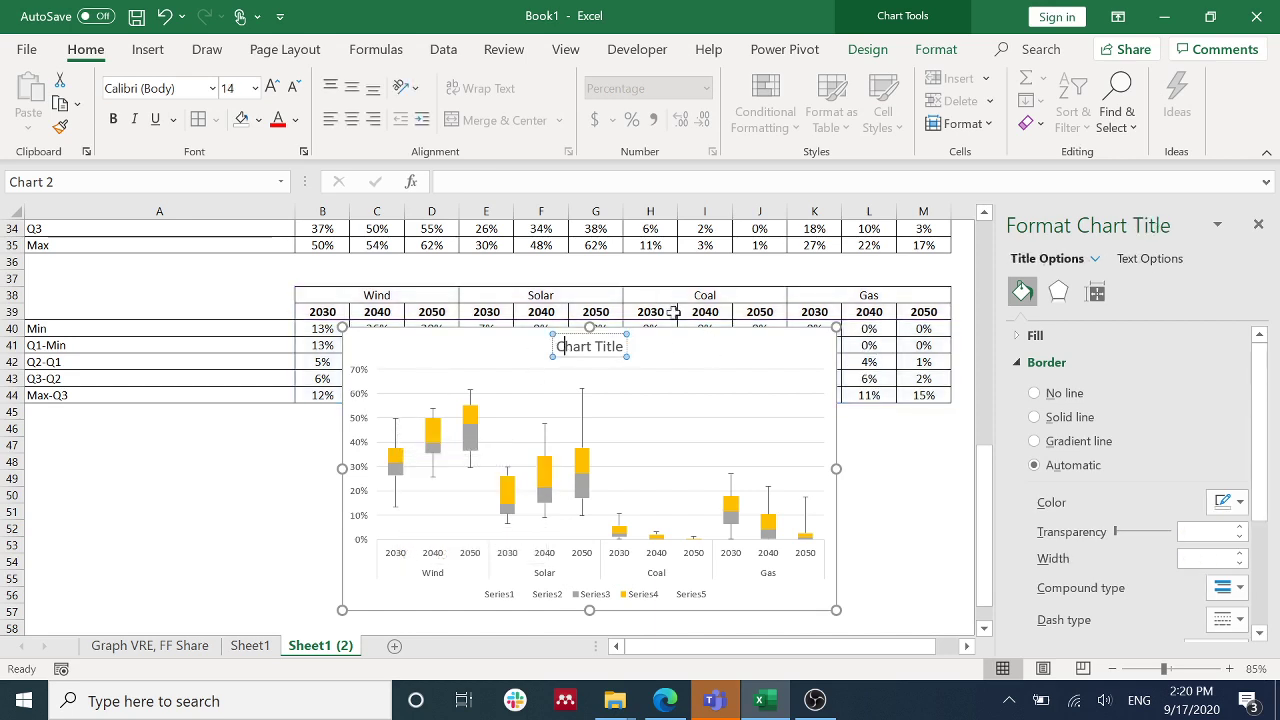
left_click(460, 178)
type("=")
scroll(218, 370, "up", 11)
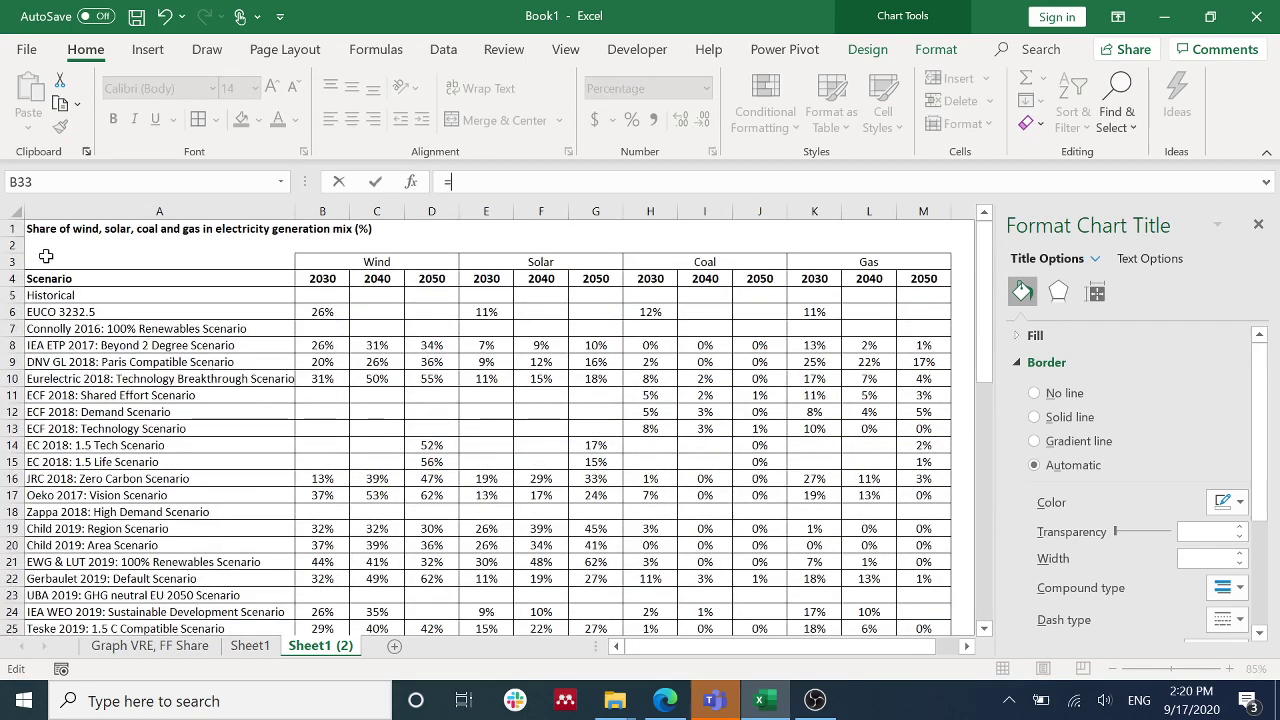
left_click(44, 230)
key("Return")
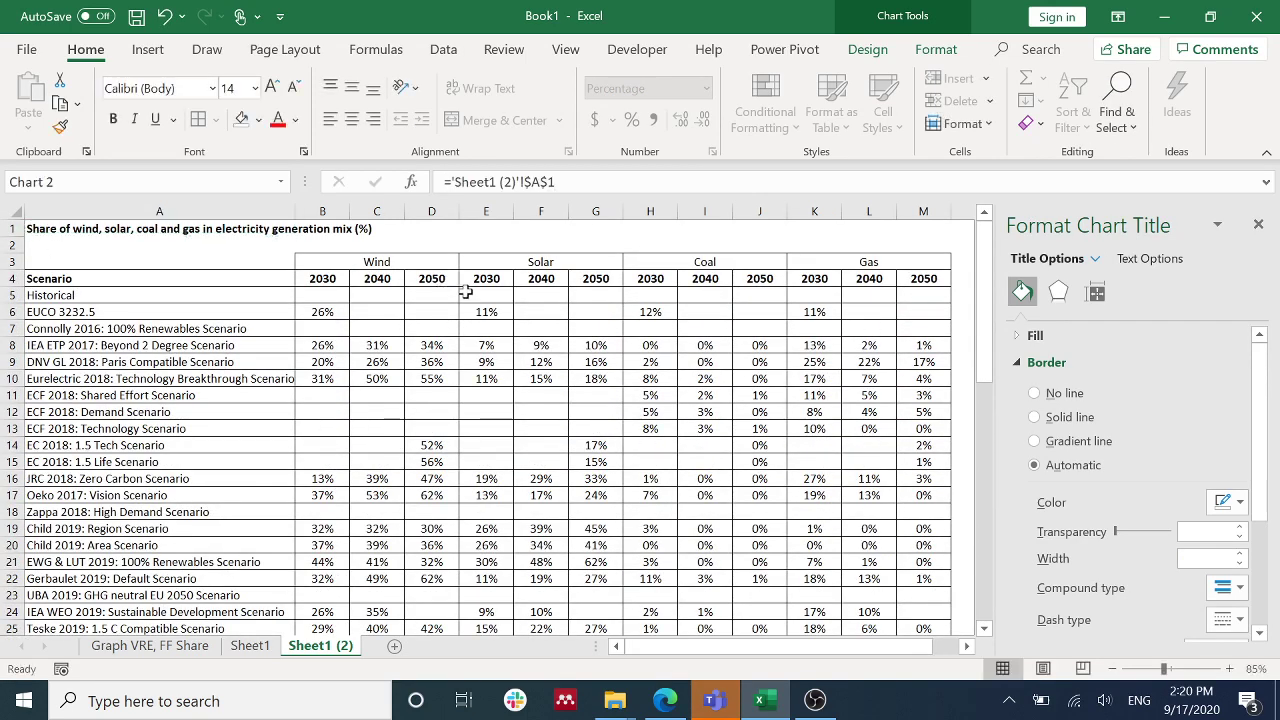
Step: Move the chart directly below the differences table, starting at about row 45
scroll(573, 337, "down", 10)
left_click(325, 428)
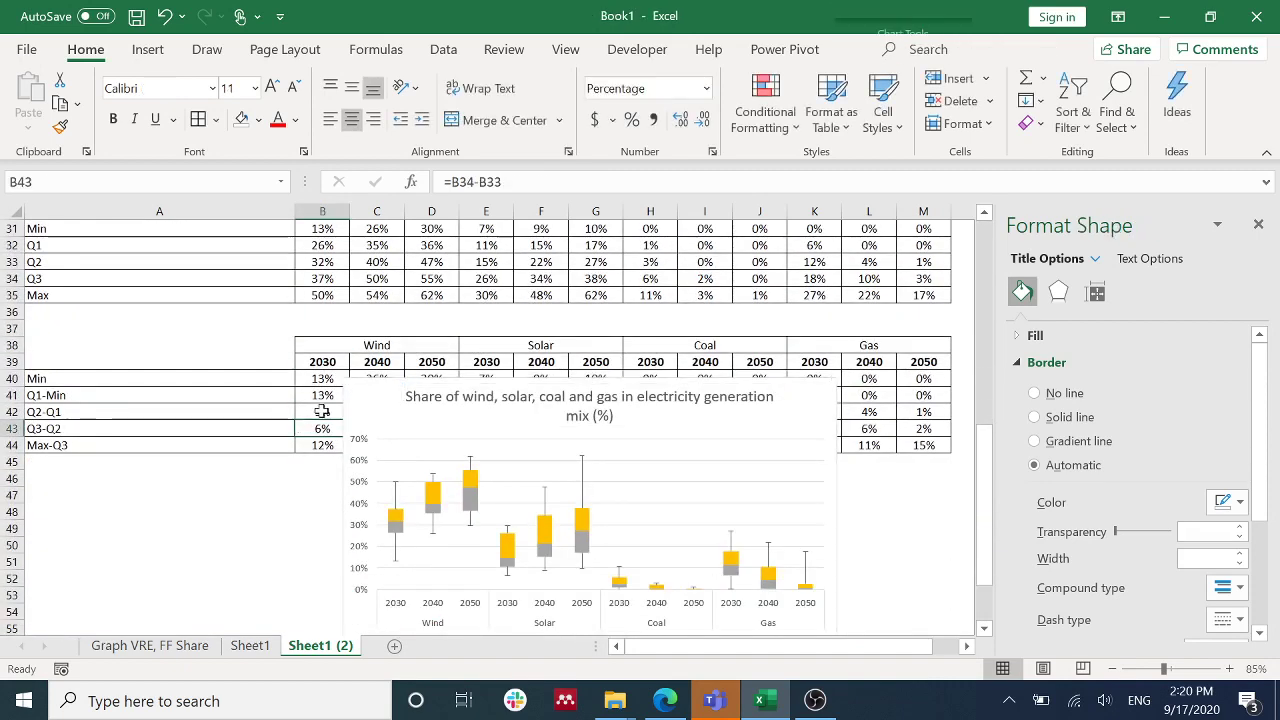
left_click_drag(355, 404, 207, 495)
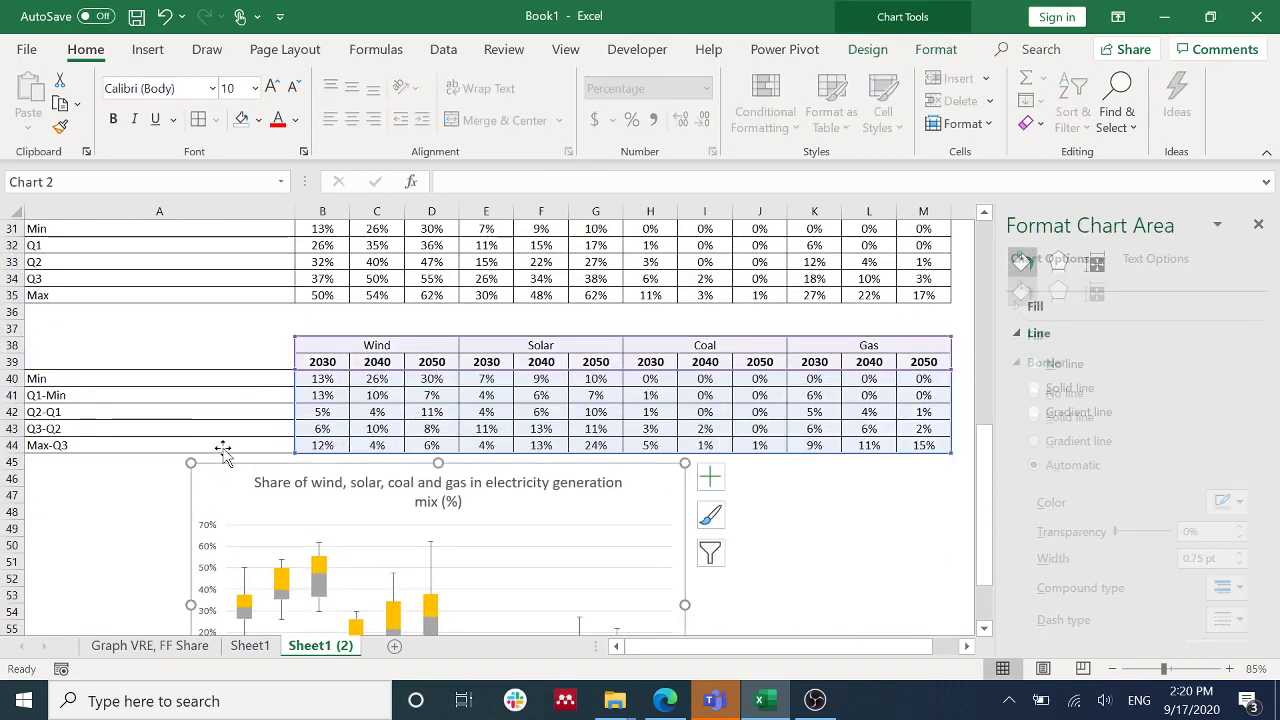
Step: Widen the chart to about the end of column J so that its title fits on one line
scroll(224, 452, "down", 3)
left_click(752, 492)
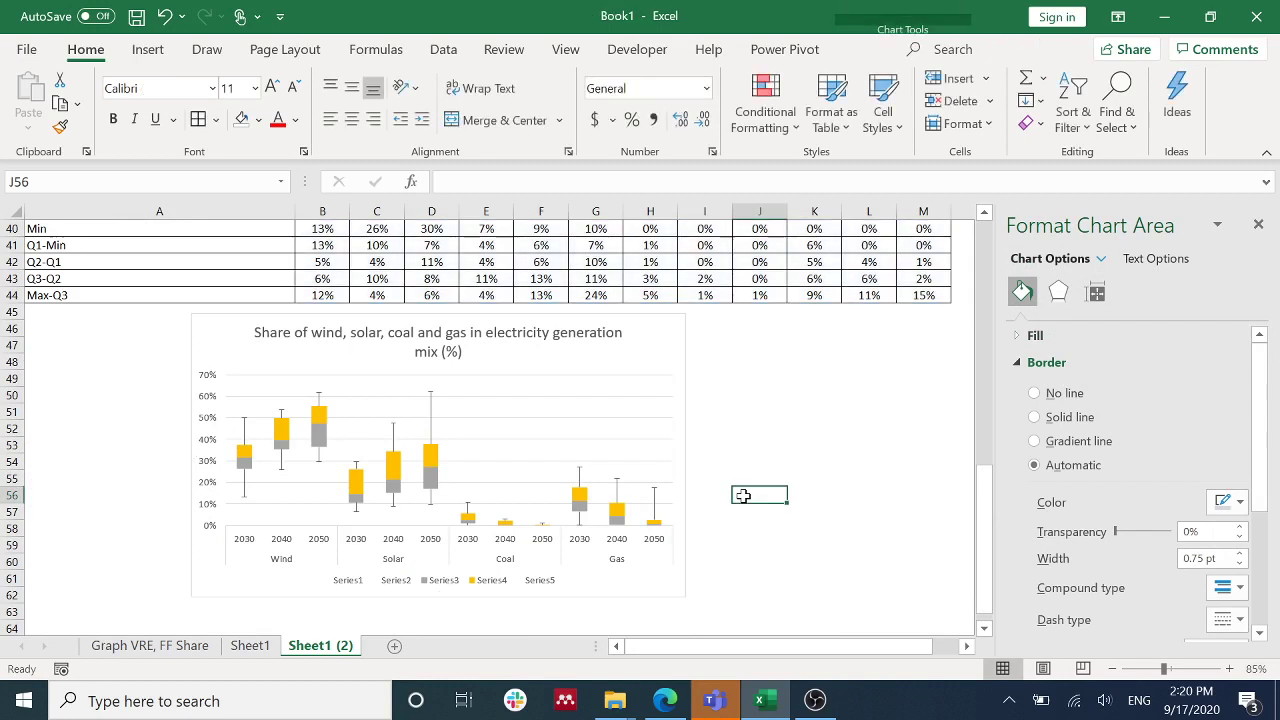
left_click(610, 362)
left_click_drag(686, 454, 782, 455)
left_click(769, 475)
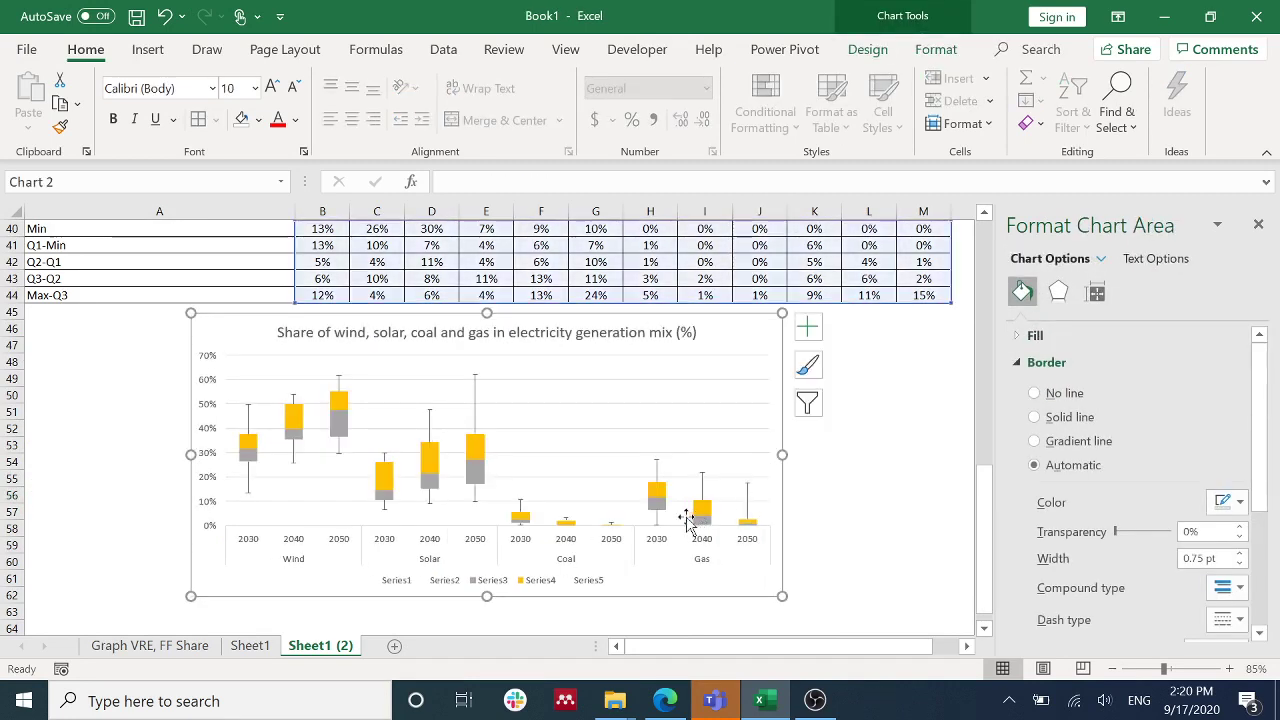
Step: Fill the upper box series, Series4 with the Q3-Q2 values, with a light grey shade of the white theme colour
left_click(253, 451)
right_click(253, 451)
left_click(291, 477)
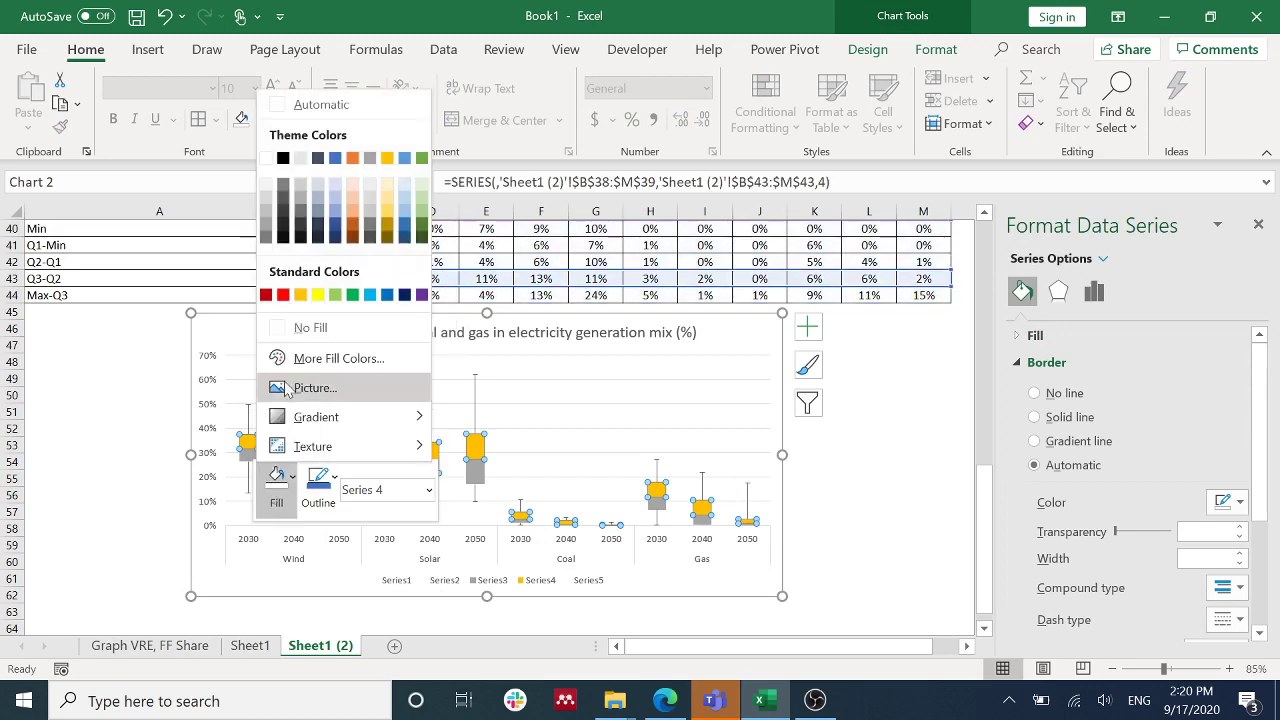
left_click(266, 205)
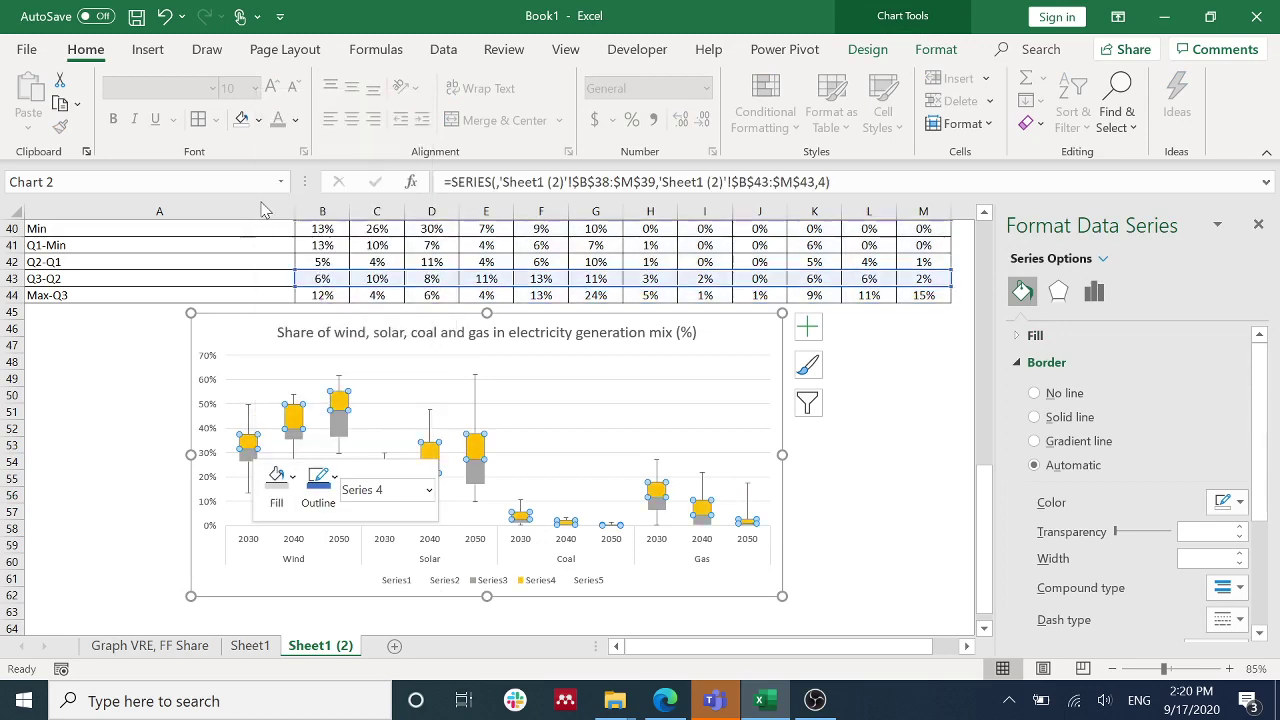
left_click(131, 376)
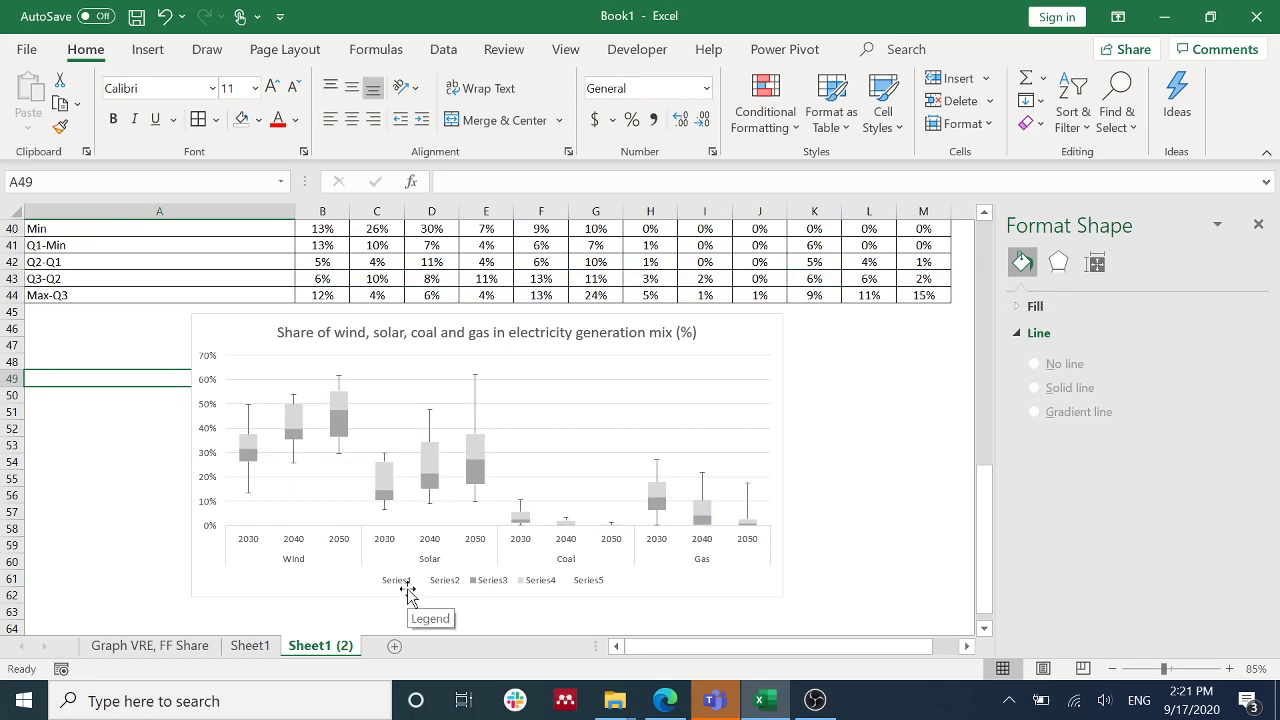
Step: Delete the chart's legend and close the formatting pane
left_click(446, 584)
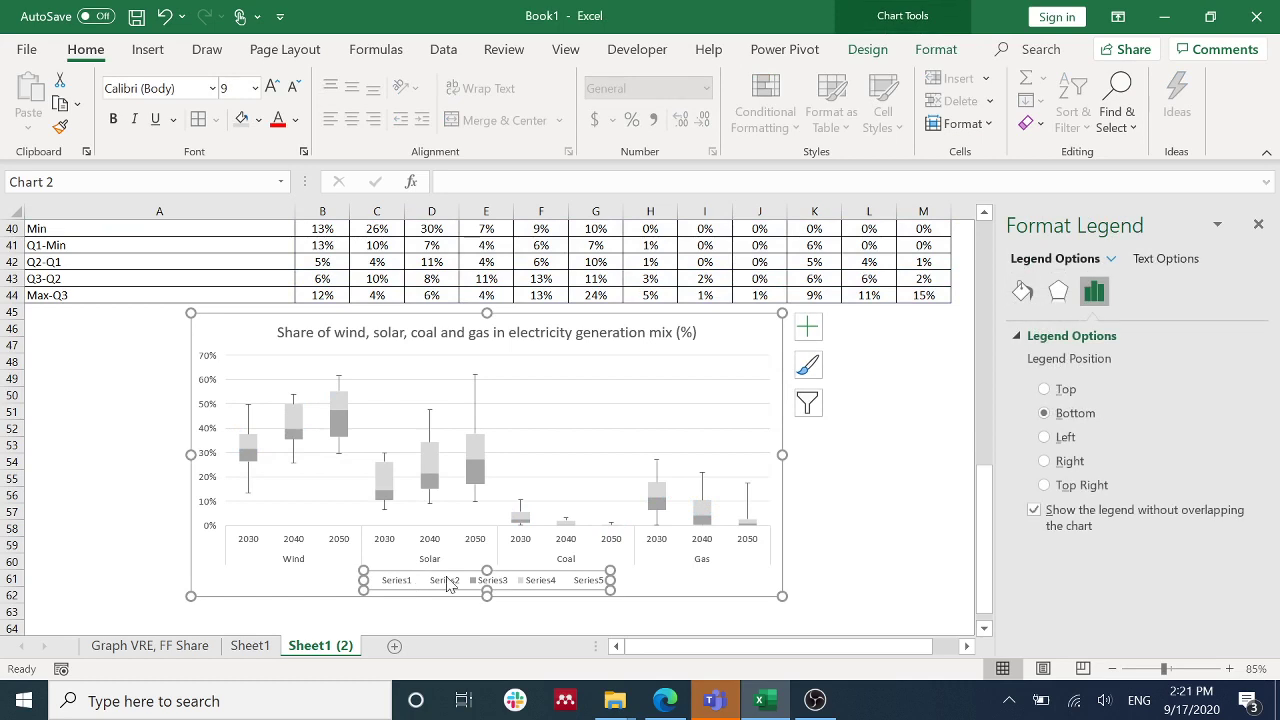
key("Delete")
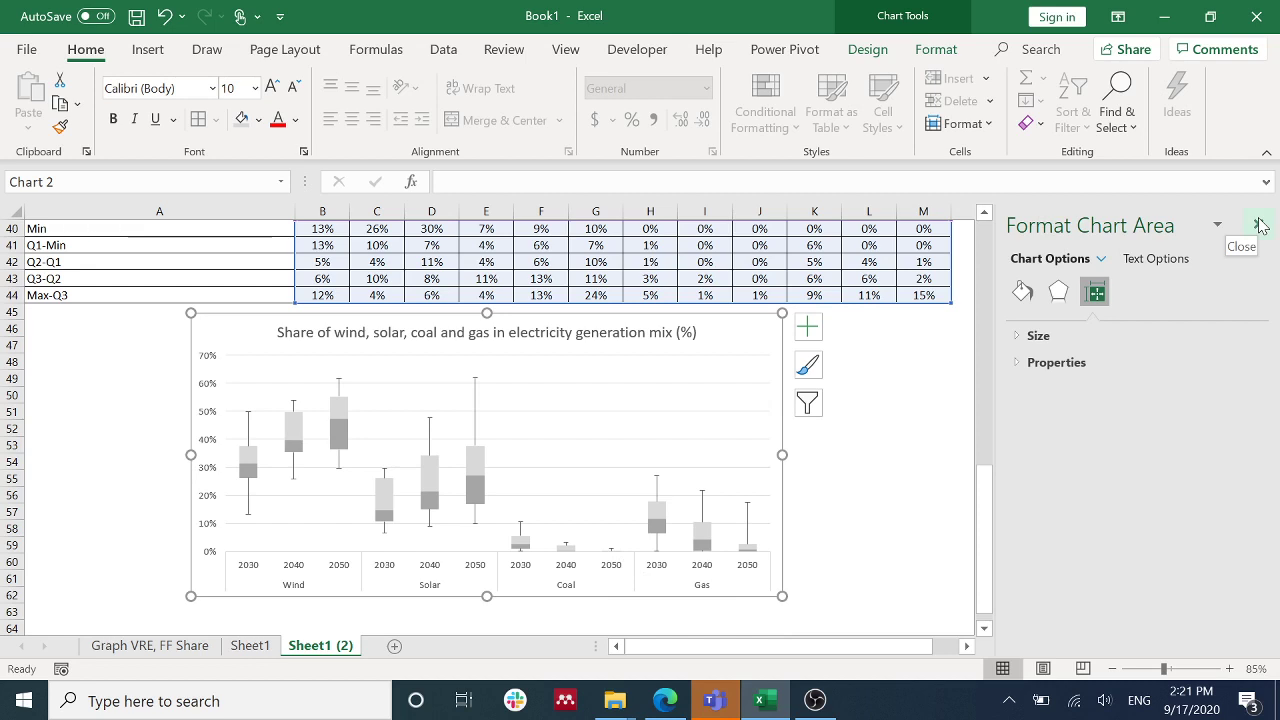
left_click(1257, 226)
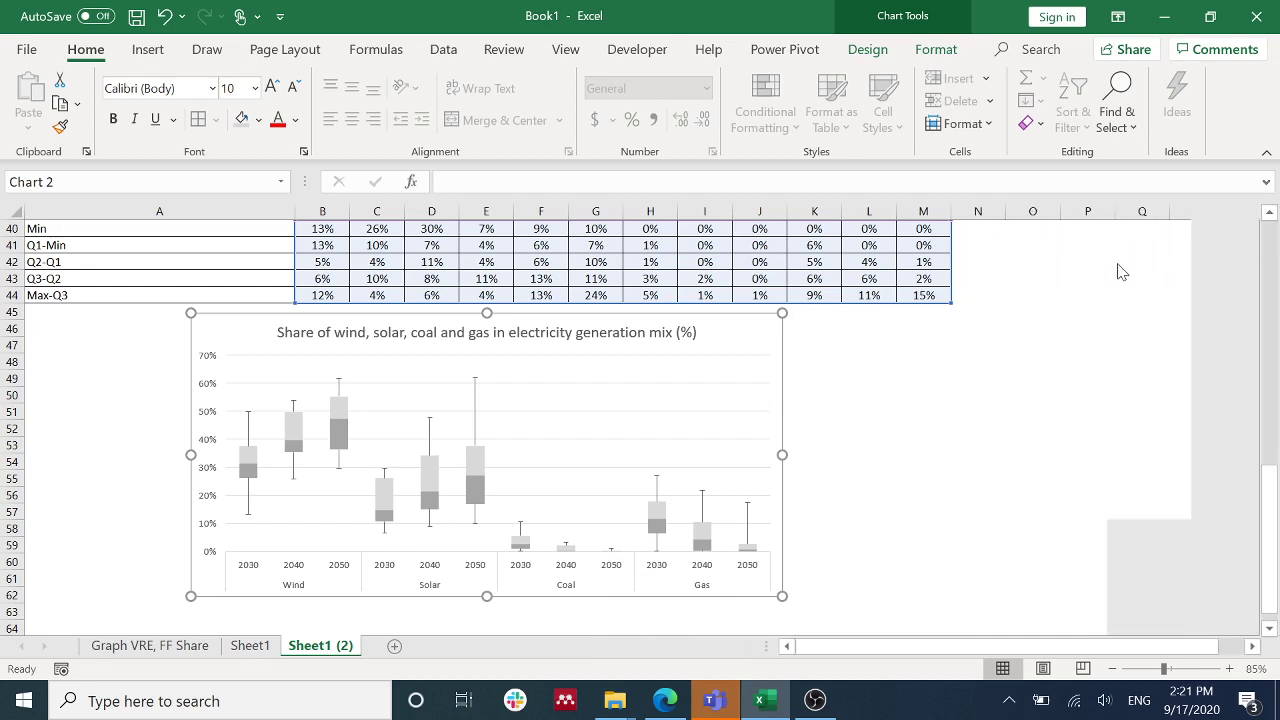